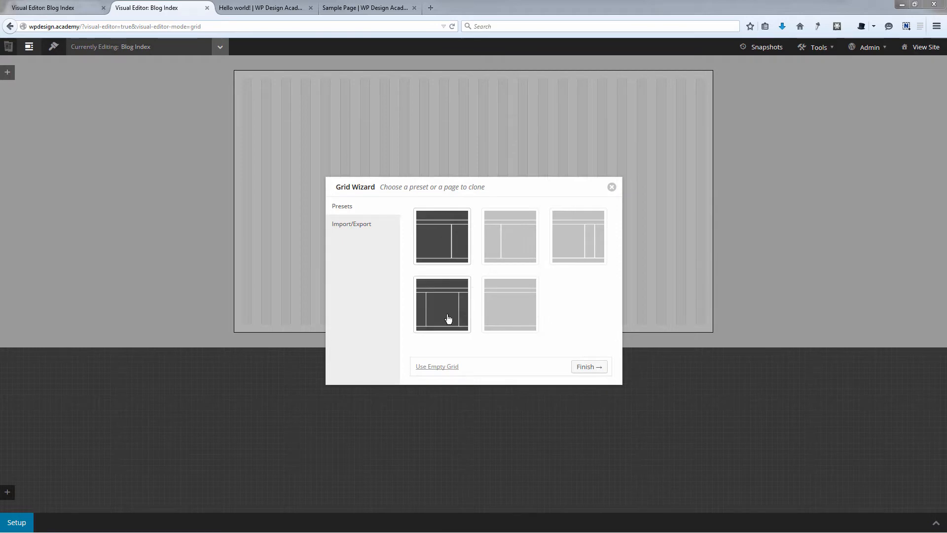
Step: Build the Blog Index layout from the preset with a header, navigation, content, one right sidebar and footer, and save it
{"action": "left_click", "coordinate": [353, 225]}
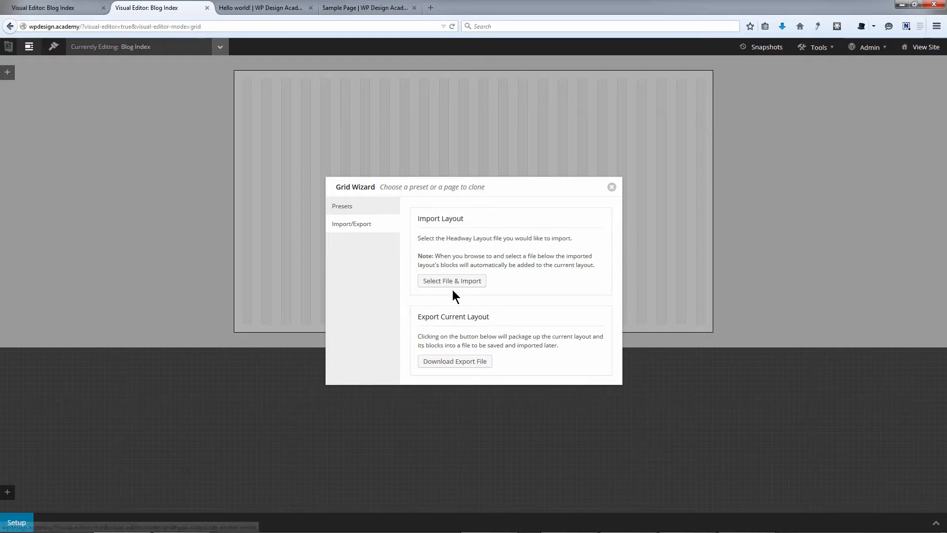
{"action": "left_click", "coordinate": [354, 216]}
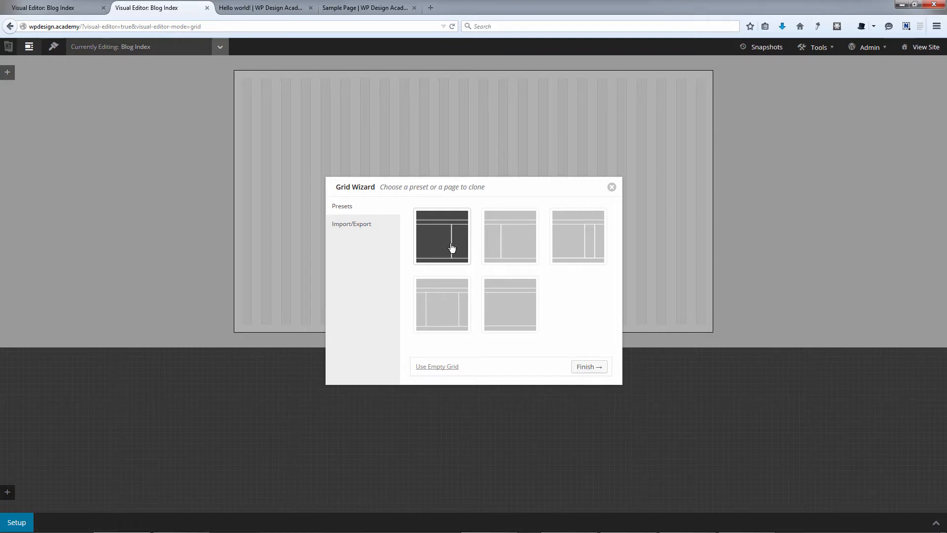
{"action": "left_click", "coordinate": [590, 369]}
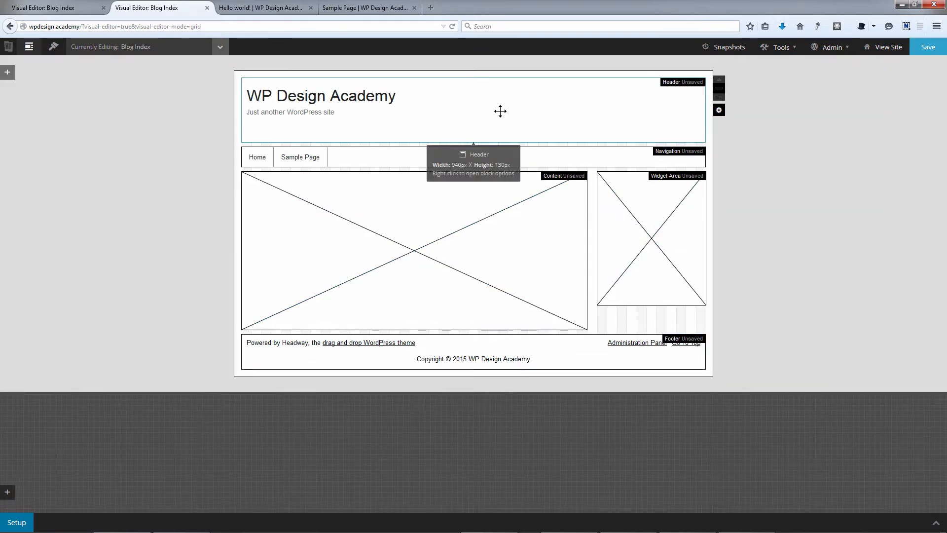
{"action": "left_click", "coordinate": [220, 46]}
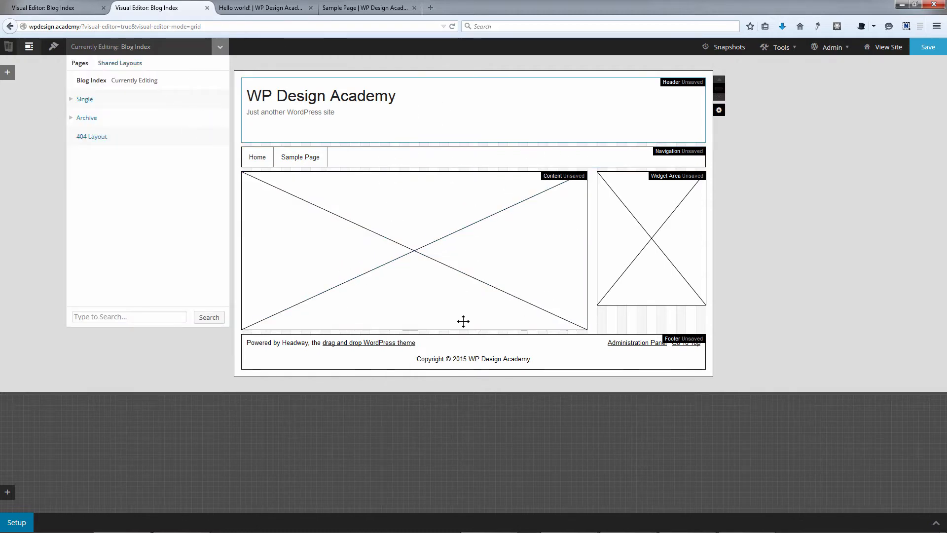
{"action": "left_click", "coordinate": [629, 315]}
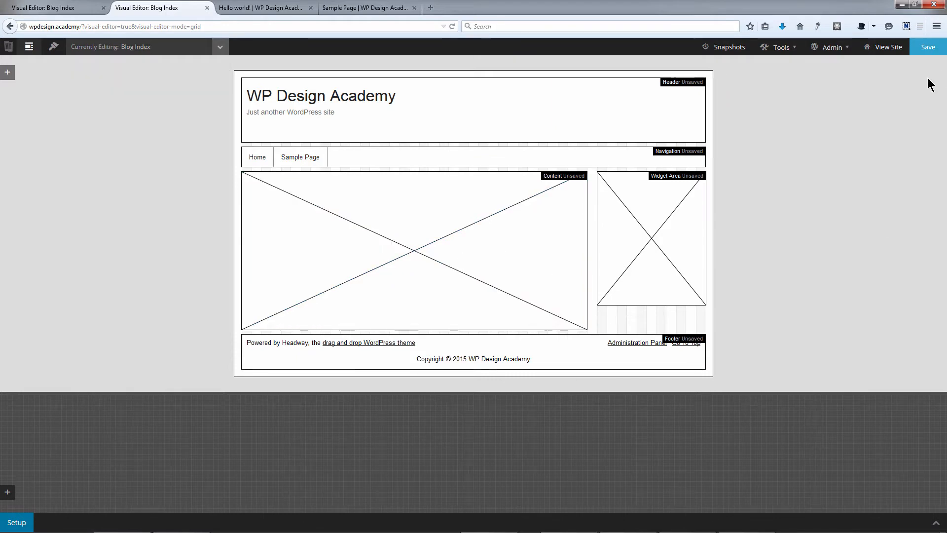
{"action": "left_click", "coordinate": [927, 51]}
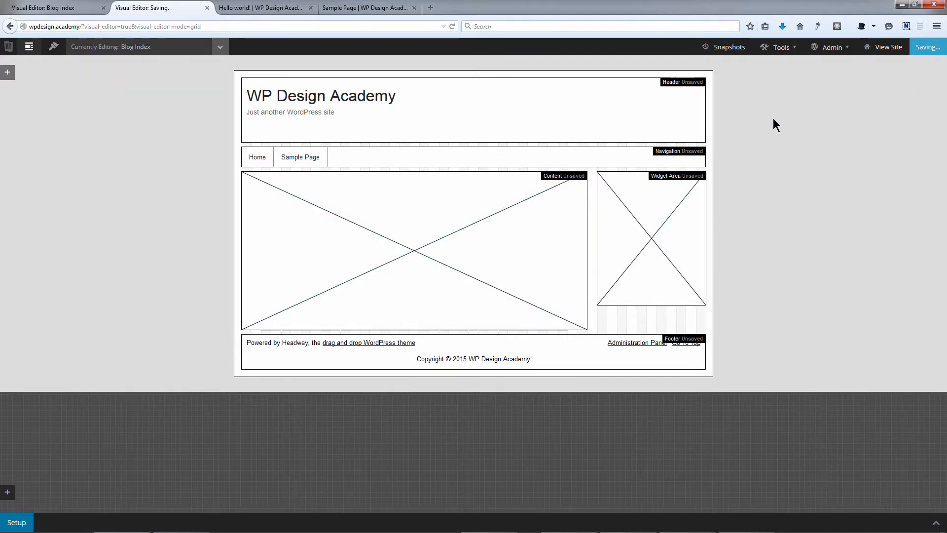
Step: Close all other browser tabs except the current Blog Index editor
{"action": "right_click", "coordinate": [149, 7]}
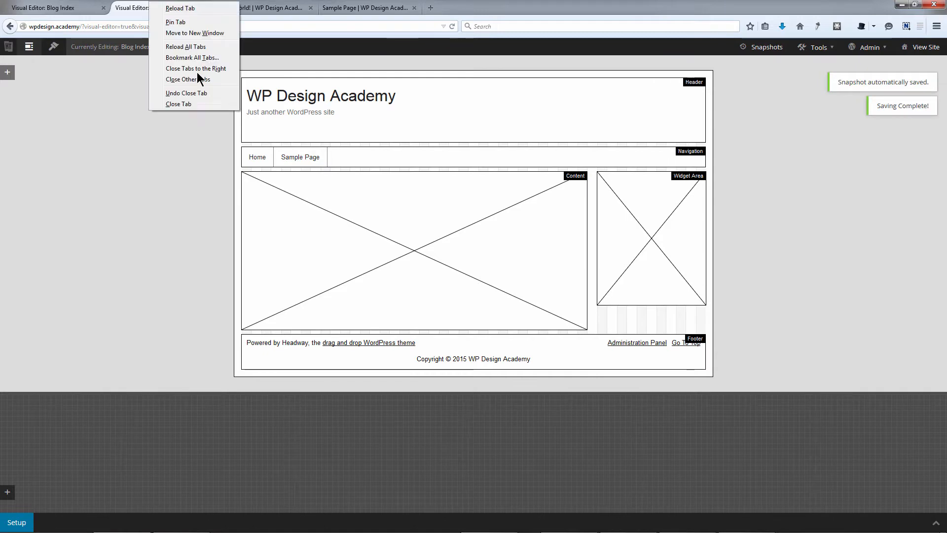
{"action": "left_click", "coordinate": [195, 79]}
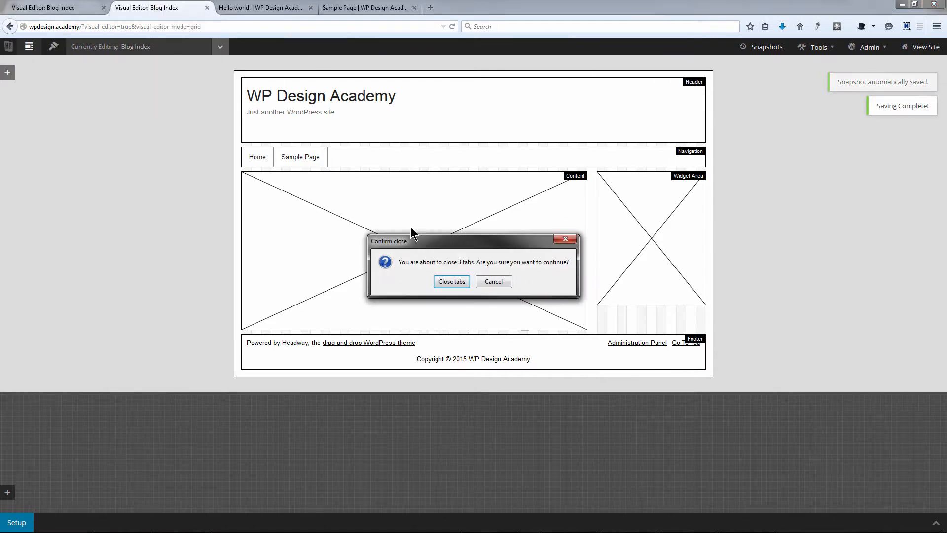
{"action": "left_click", "coordinate": [441, 282]}
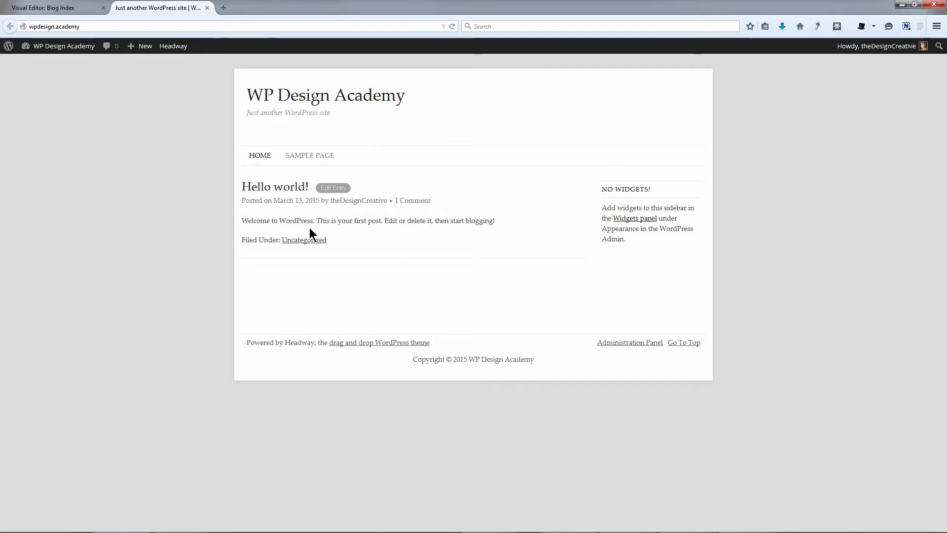
Step: View the Hello world! post and the Sample Page on the live site
{"action": "left_click", "coordinate": [289, 186]}
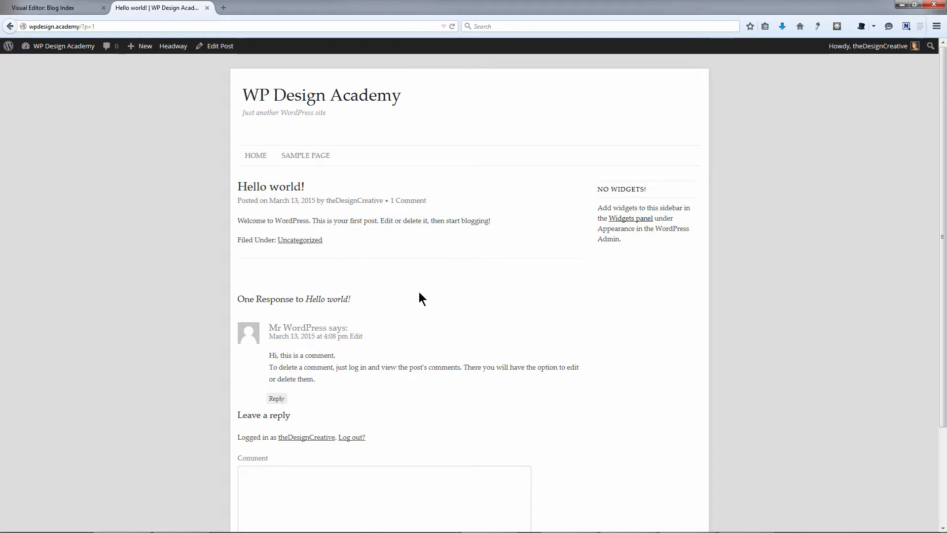
{"action": "left_click", "coordinate": [316, 156]}
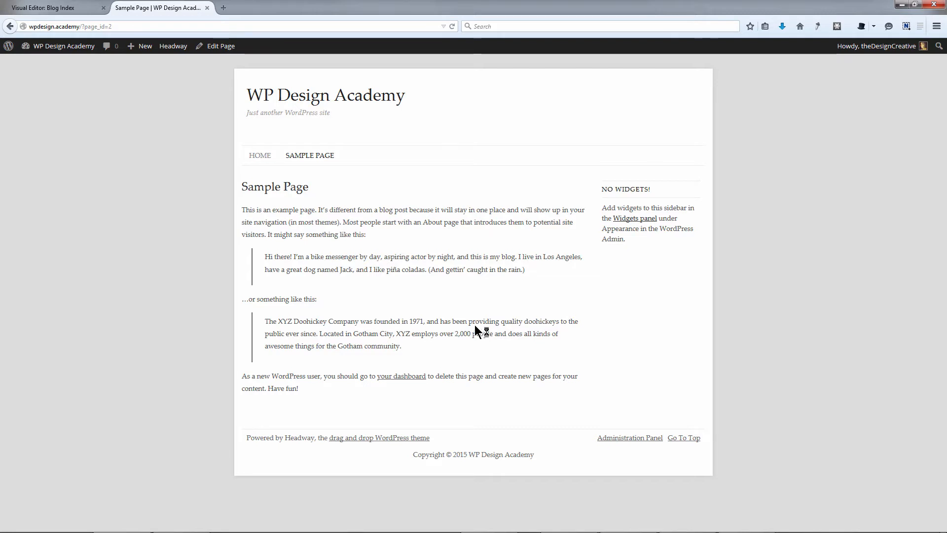
Step: Return to the visual editor and expand the Single and Archive groups in its list of page layouts
{"action": "left_click", "coordinate": [76, 8]}
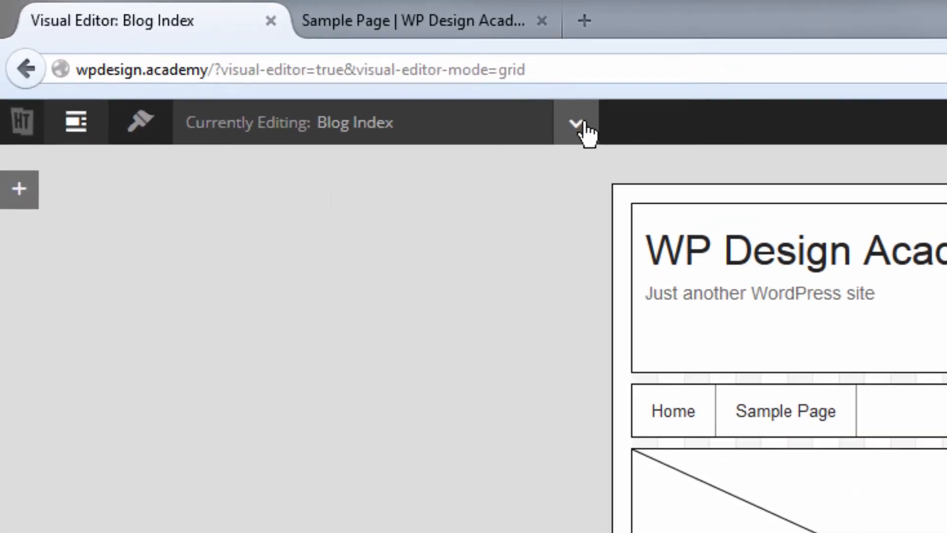
{"action": "left_click", "coordinate": [585, 129]}
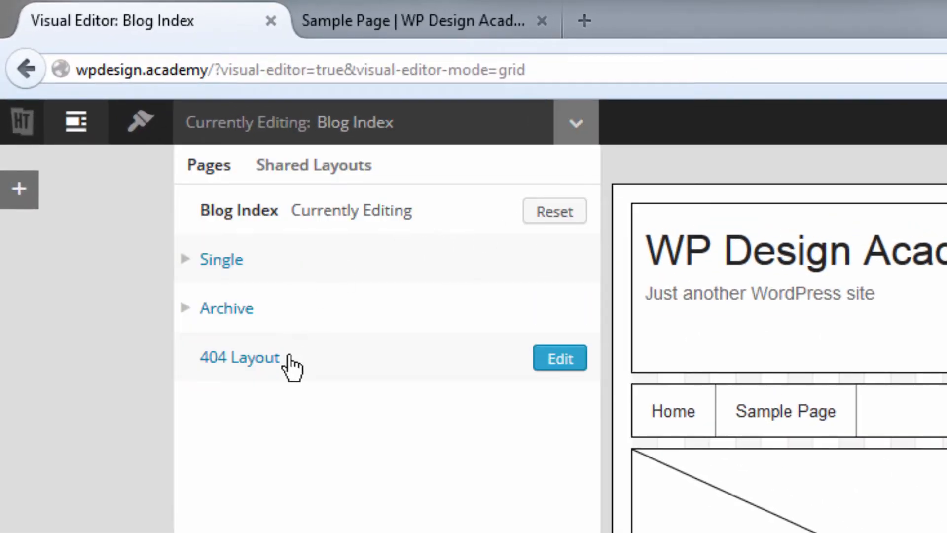
{"action": "mouse_move", "coordinate": [317, 260]}
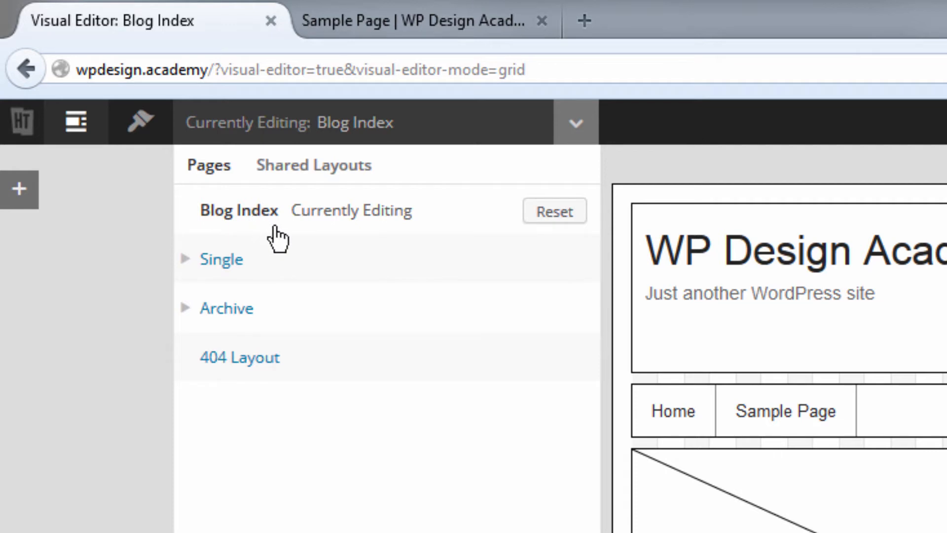
{"action": "mouse_move", "coordinate": [220, 276]}
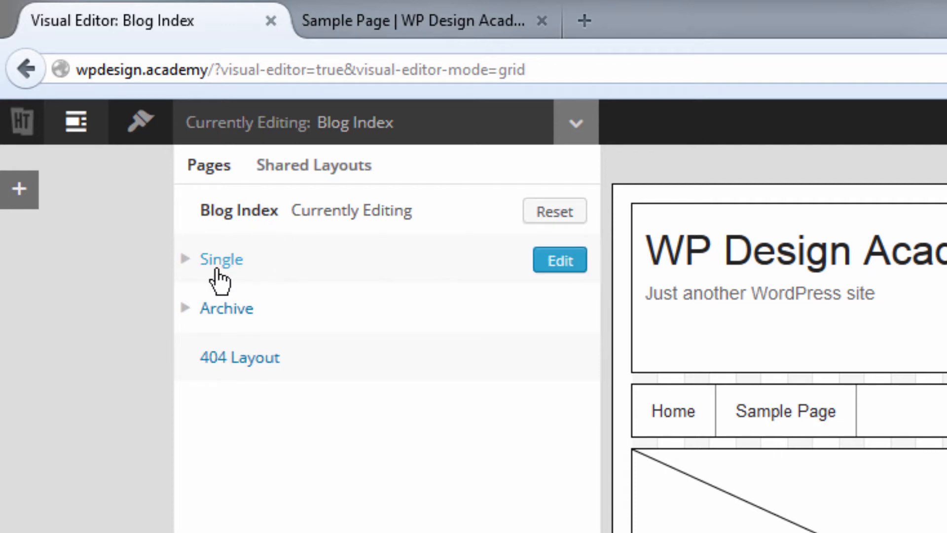
{"action": "left_click", "coordinate": [190, 262]}
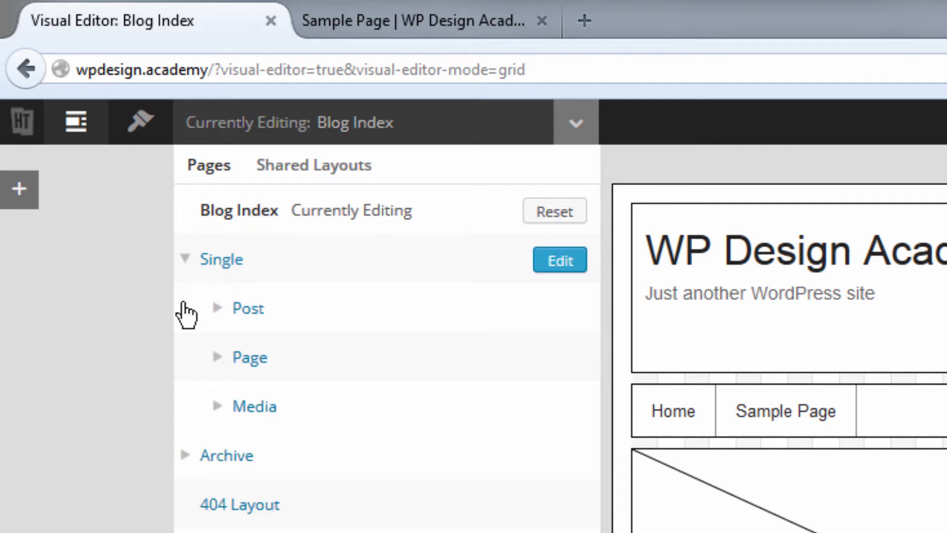
{"action": "mouse_move", "coordinate": [244, 372]}
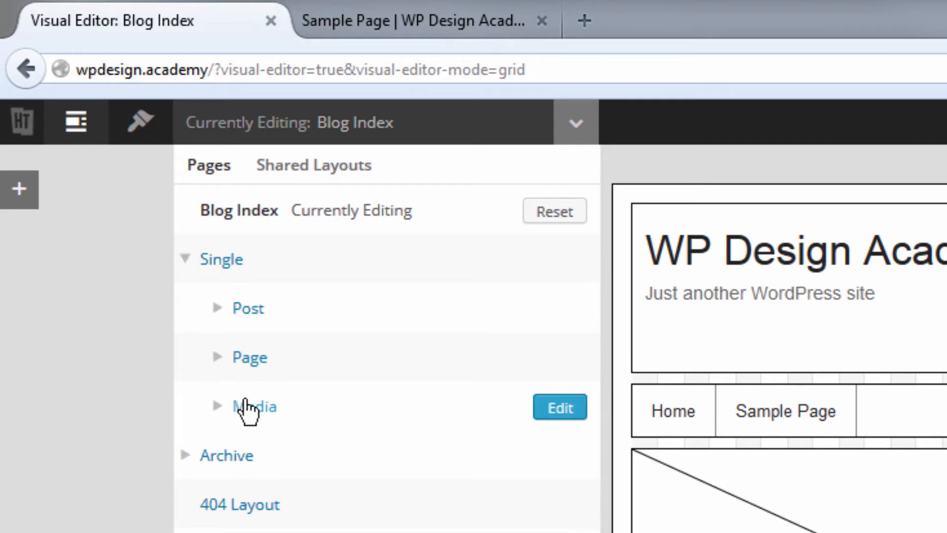
{"action": "left_click", "coordinate": [282, 461]}
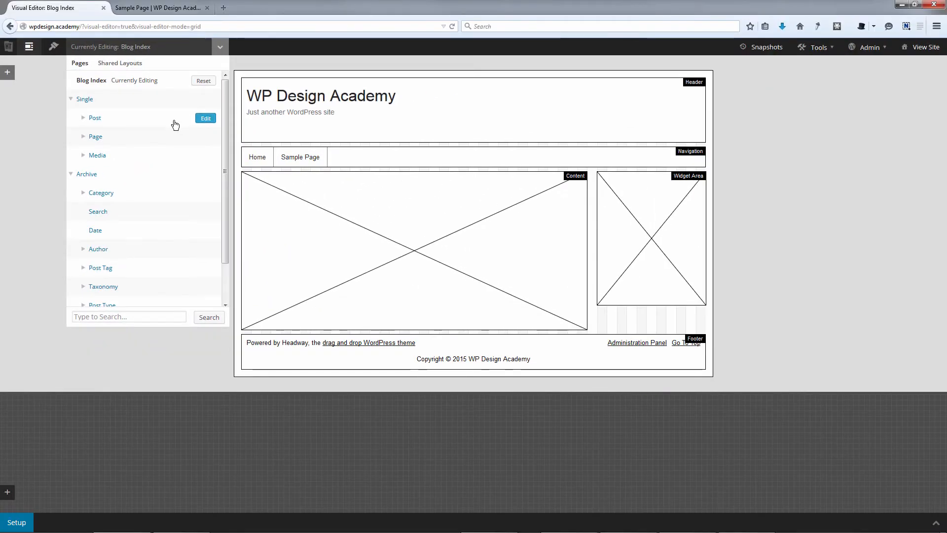
Step: Edit the Page layout under Single and choose the full-width preset without sidebars for its grid
{"action": "mouse_move", "coordinate": [125, 99]}
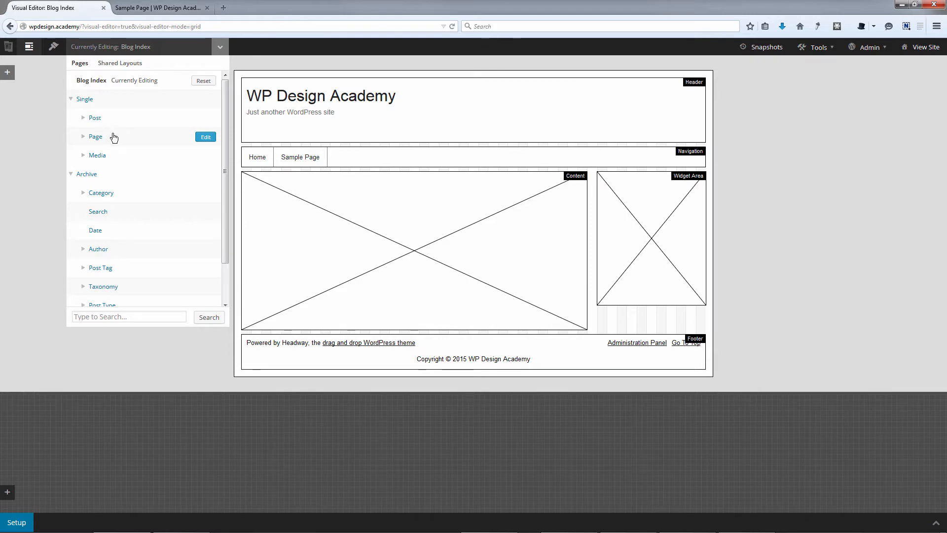
{"action": "left_click", "coordinate": [207, 137]}
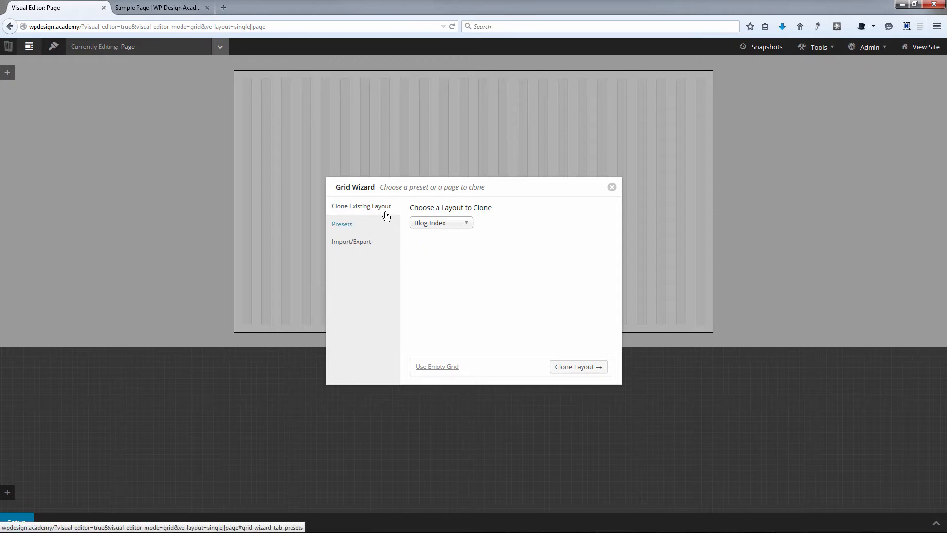
{"action": "left_click", "coordinate": [357, 229]}
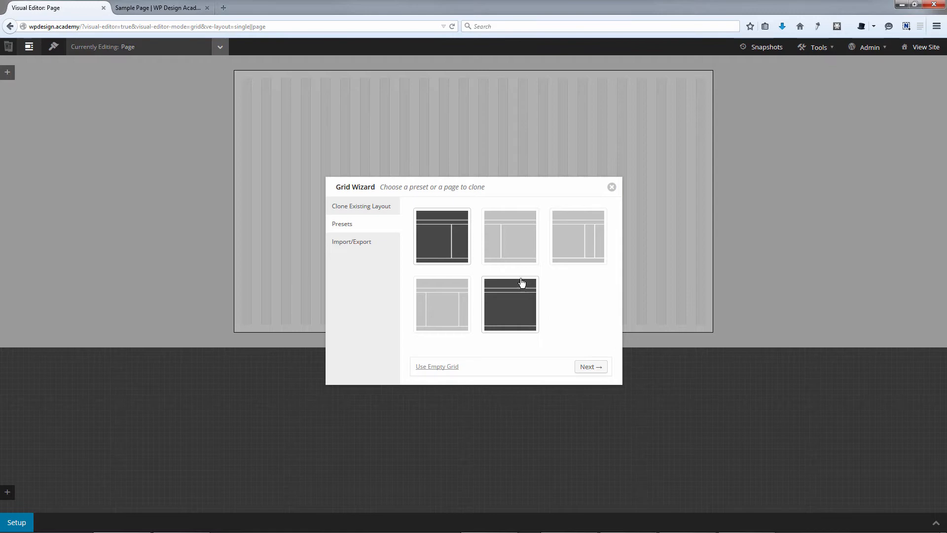
{"action": "left_click", "coordinate": [508, 312]}
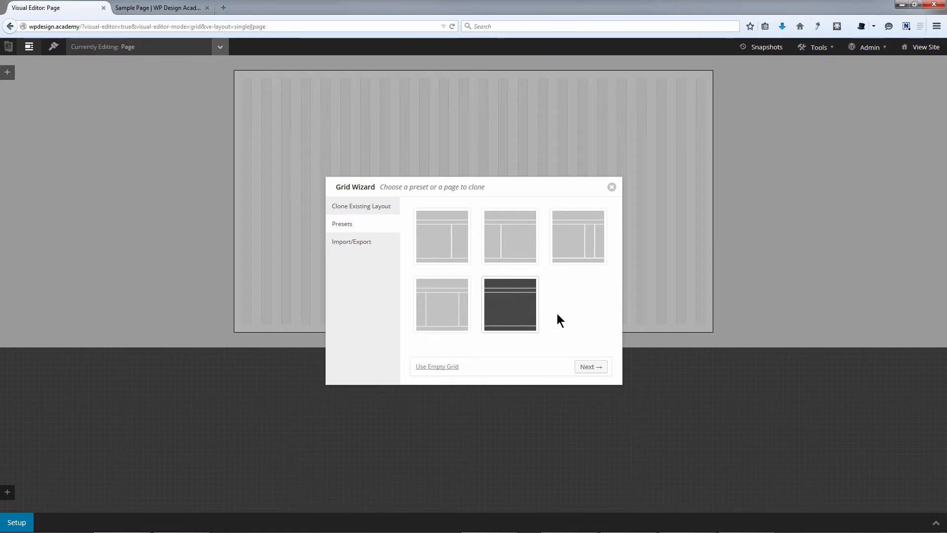
{"action": "left_click", "coordinate": [593, 368]}
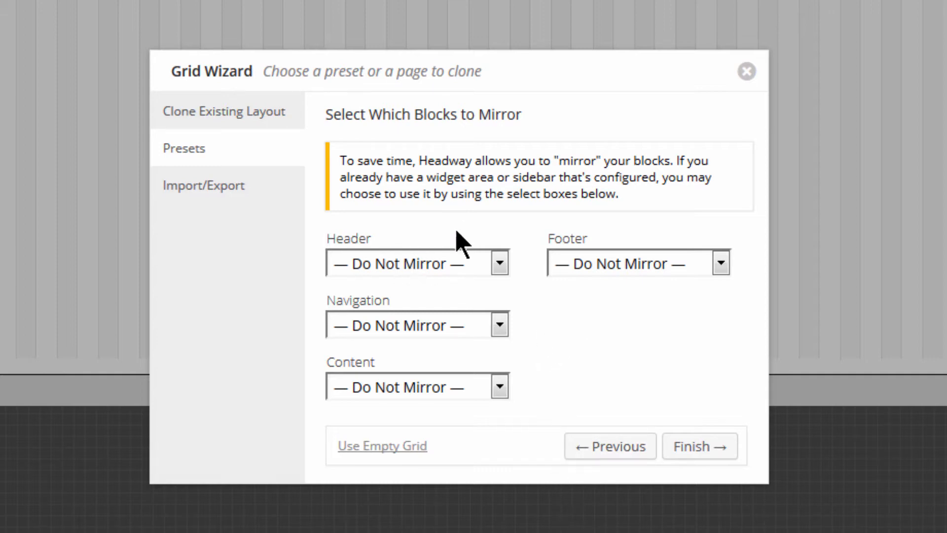
Step: Mirror the header, footer, navigation and content blocks from Blog Index and finish the Grid Wizard
{"action": "left_click", "coordinate": [394, 271]}
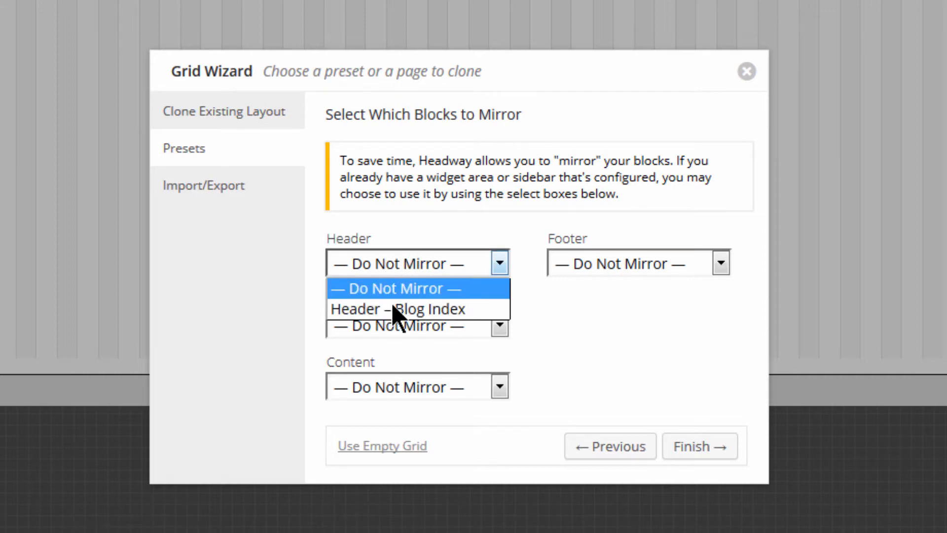
{"action": "left_click", "coordinate": [389, 310]}
{"action": "left_click", "coordinate": [628, 267]}
{"action": "left_click", "coordinate": [617, 309]}
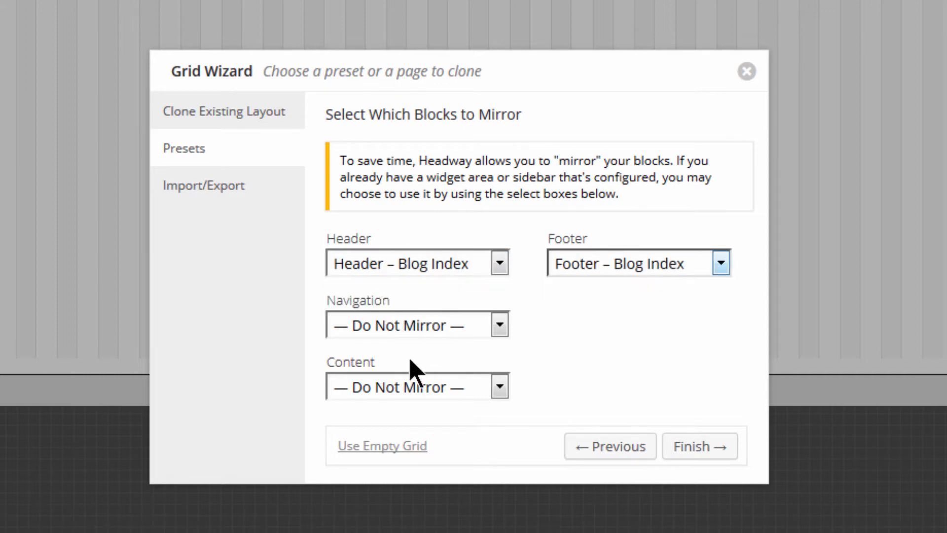
{"action": "left_click", "coordinate": [434, 326]}
{"action": "left_click", "coordinate": [419, 372]}
{"action": "left_click", "coordinate": [402, 388]}
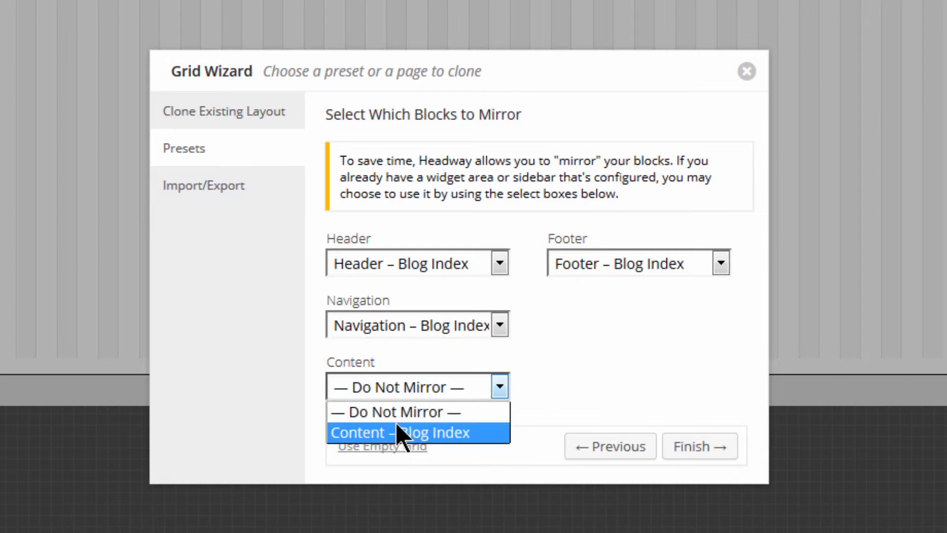
{"action": "left_click", "coordinate": [402, 433]}
{"action": "left_click", "coordinate": [697, 448]}
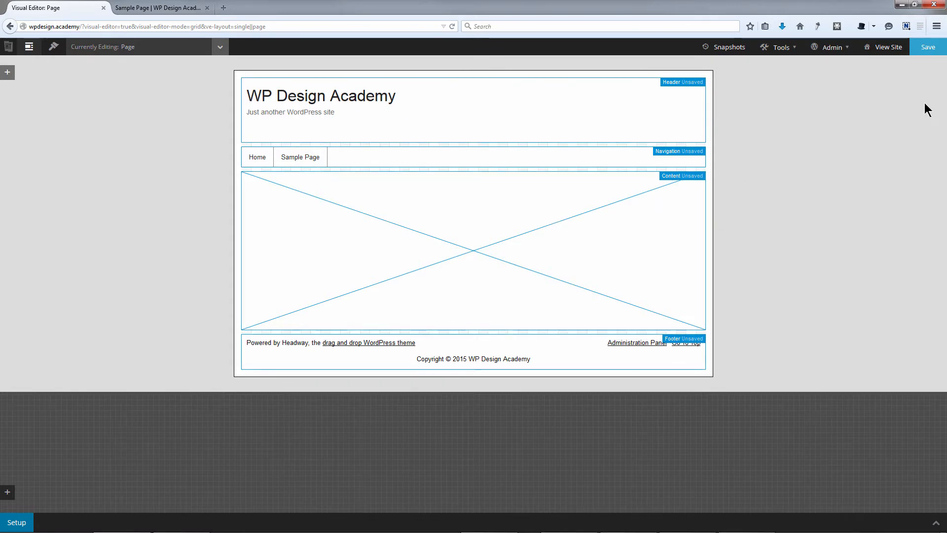
Step: Save the Page layout and reload the Sample Page on the live site to check it
{"action": "left_click", "coordinate": [928, 47]}
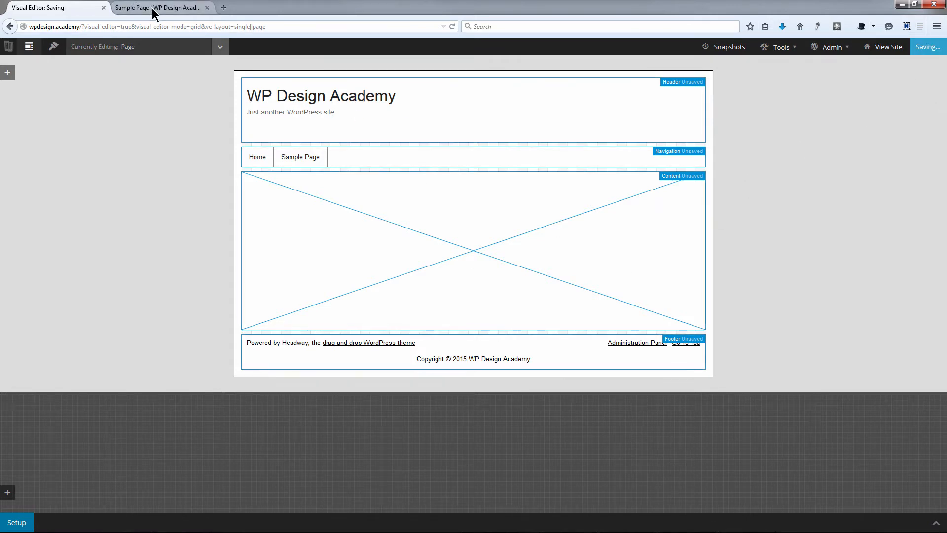
{"action": "left_click", "coordinate": [158, 7]}
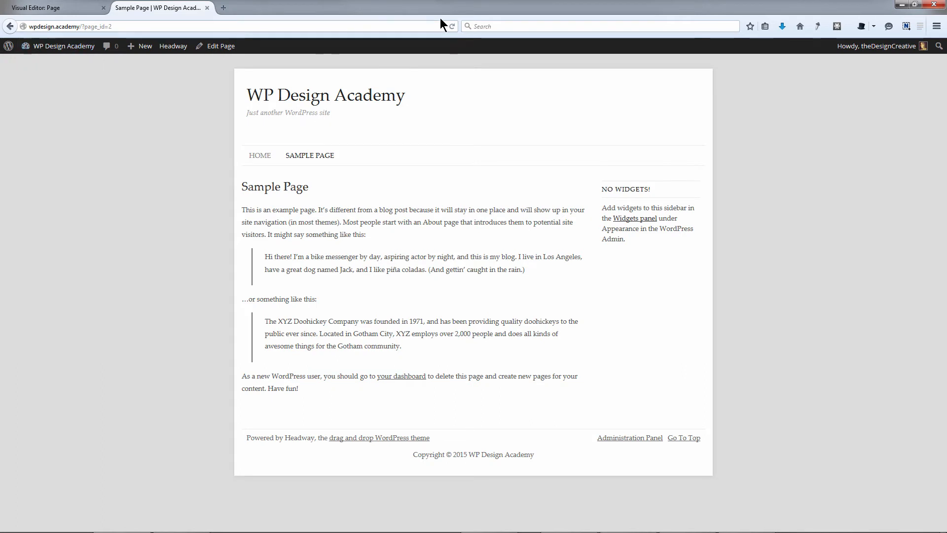
{"action": "left_click", "coordinate": [452, 26]}
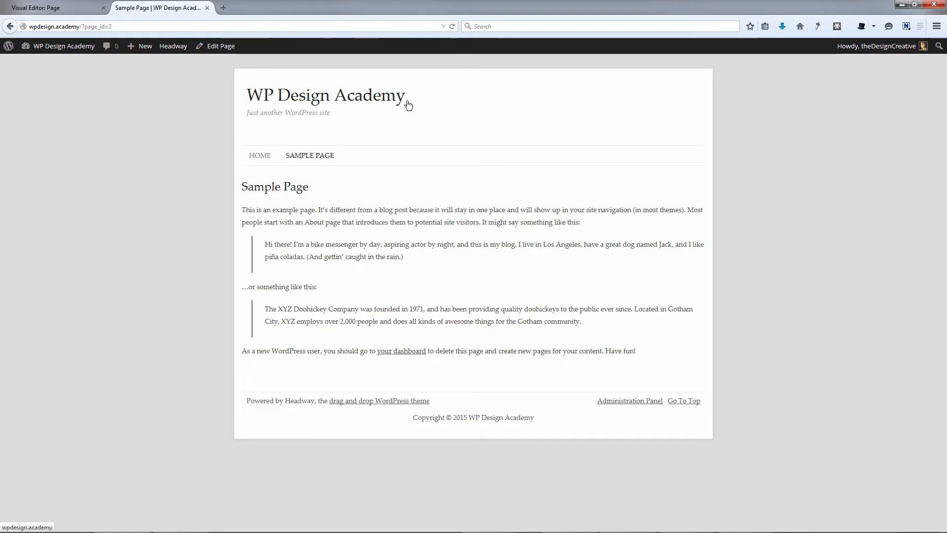
Step: Start a new WordPress page and title it "Sidebar"
{"action": "mouse_move", "coordinate": [141, 48]}
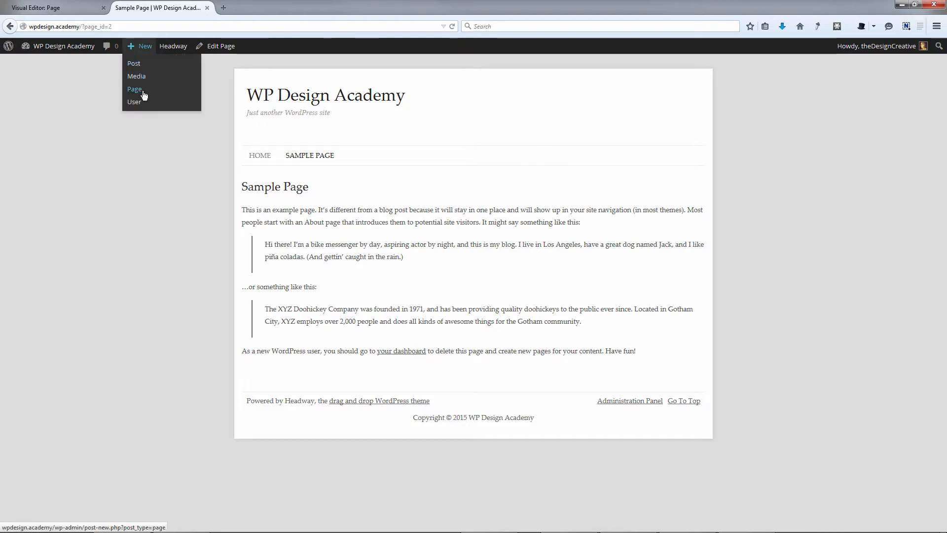
{"action": "left_click", "coordinate": [135, 89]}
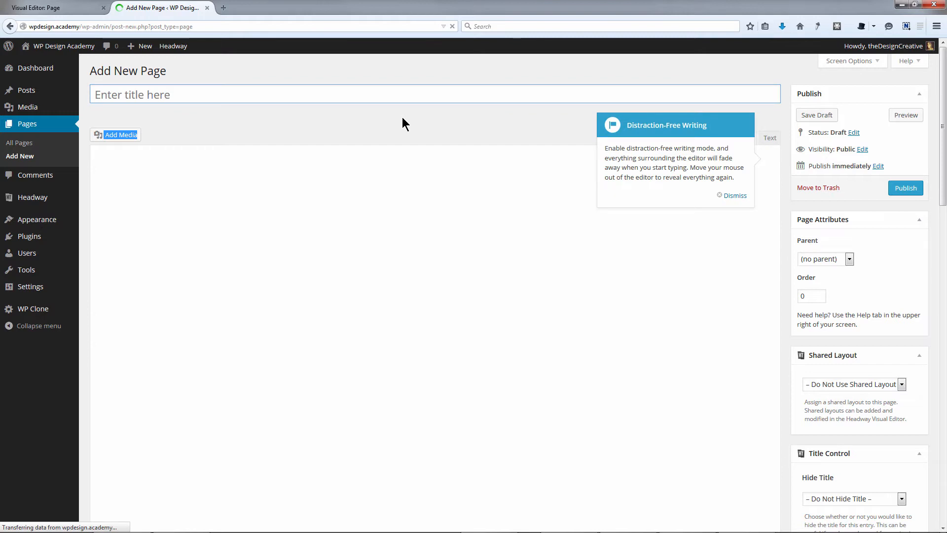
{"action": "left_click", "coordinate": [227, 87]}
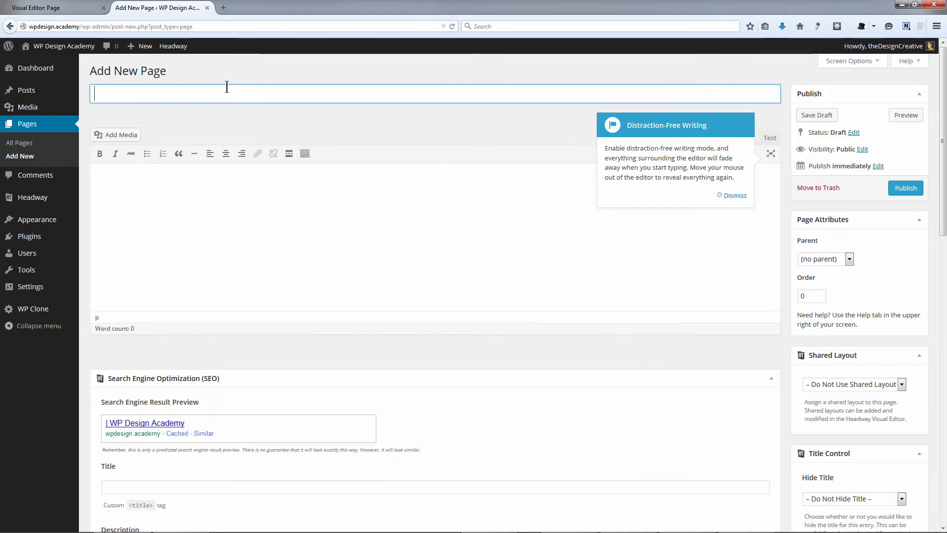
{"action": "type", "text": "sIDEA"}
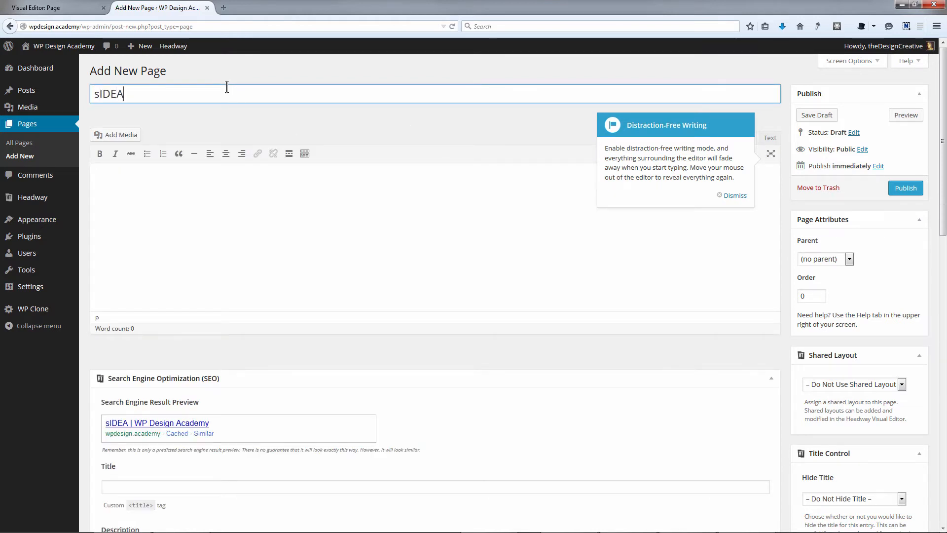
{"action": "key", "text": "BackSpace"}
{"action": "key", "text": "BackSpace"}
{"action": "key", "text": "BackSpace"}
{"action": "key", "text": "BackSpace"}
{"action": "key", "text": "BackSpace"}
{"action": "type", "text": "Sid"}
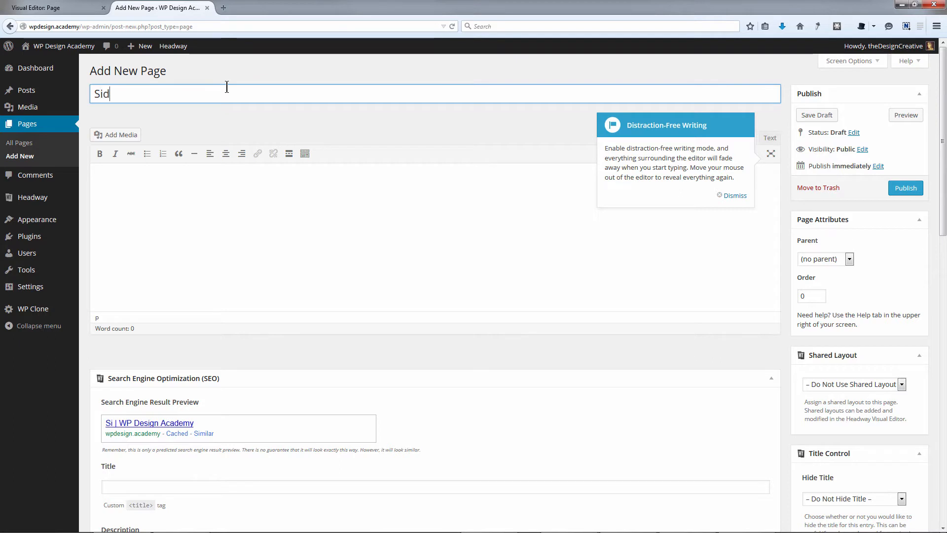
{"action": "type", "text": "ebar"}
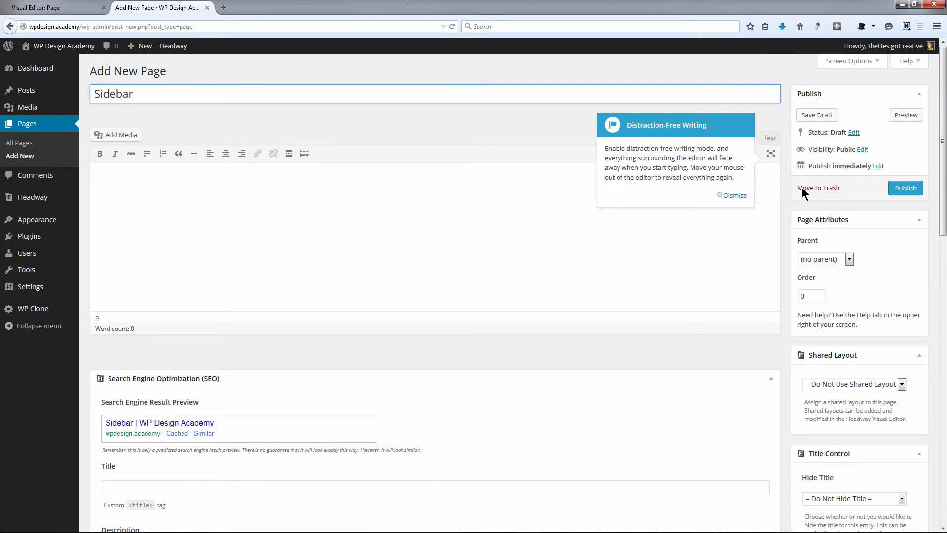
Step: Publish the Sidebar page, view it on the live site and compare it with Sample Page
{"action": "scroll", "coordinate": [447, 239], "scroll_direction": "down", "scroll_amount": 2}
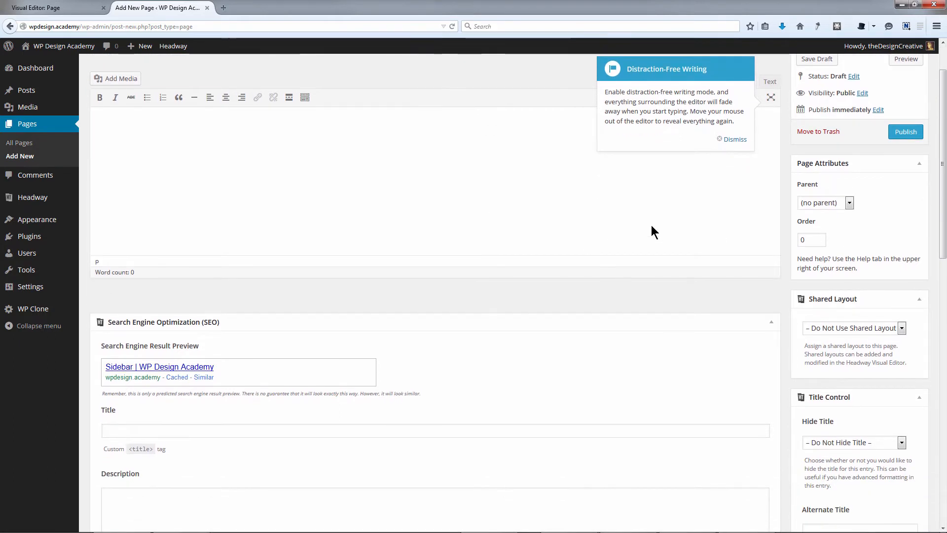
{"action": "scroll", "coordinate": [933, 124], "scroll_direction": "up", "scroll_amount": 2}
{"action": "left_click", "coordinate": [902, 194]}
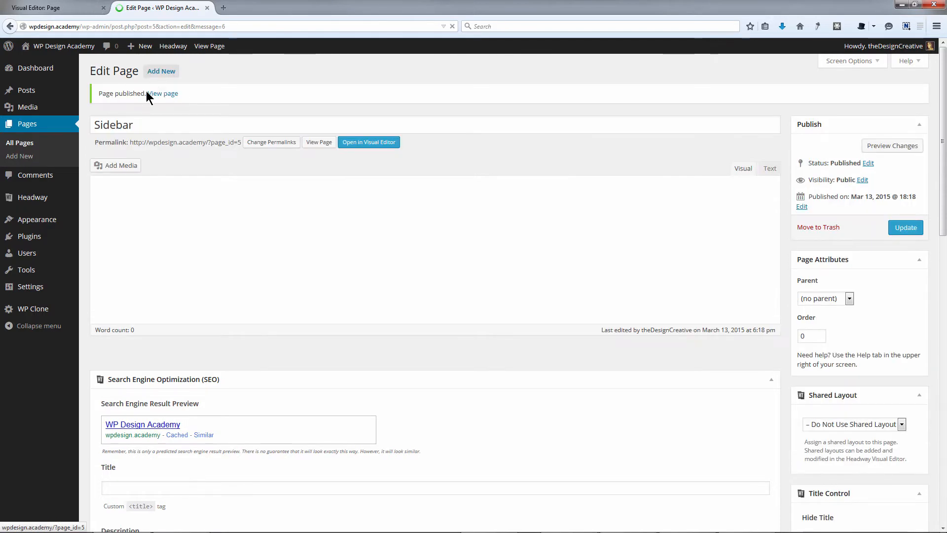
{"action": "left_click", "coordinate": [165, 94]}
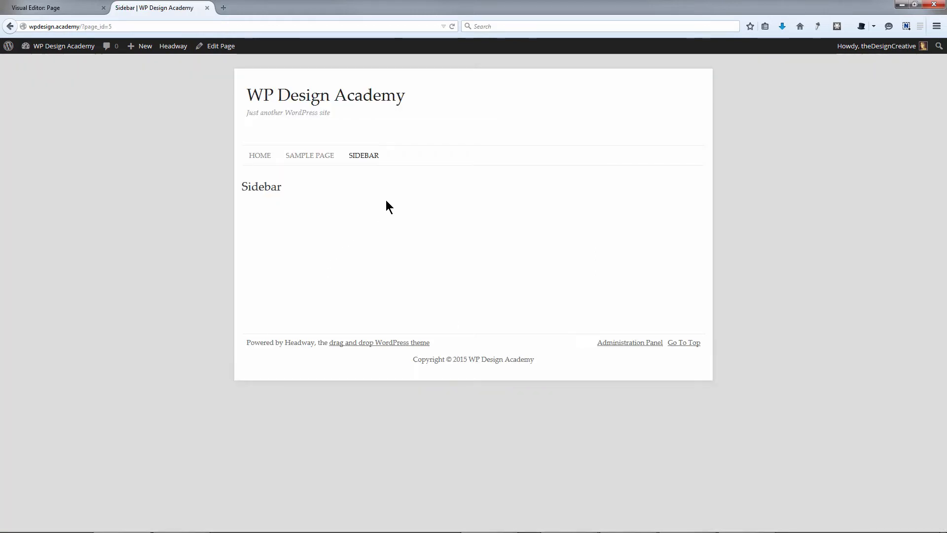
{"action": "left_click", "coordinate": [305, 156]}
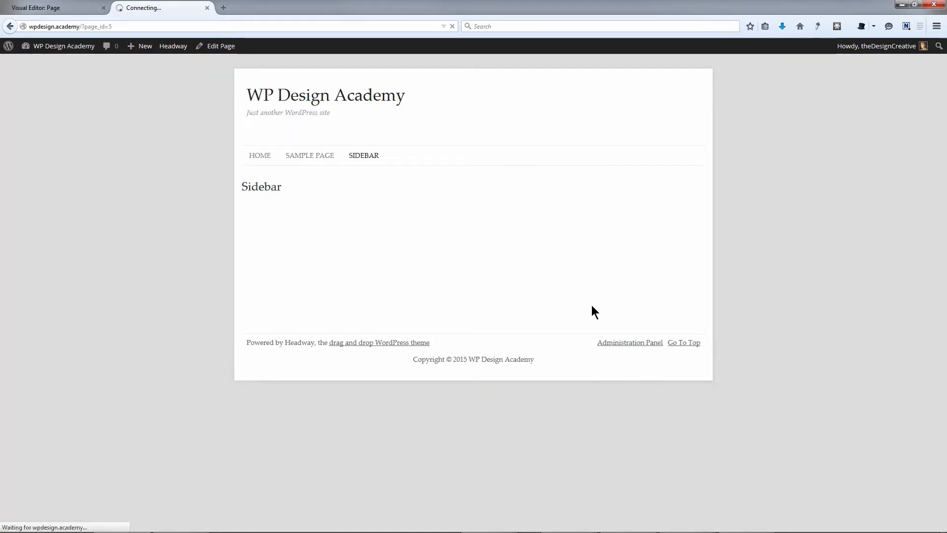
{"action": "left_click", "coordinate": [364, 157]}
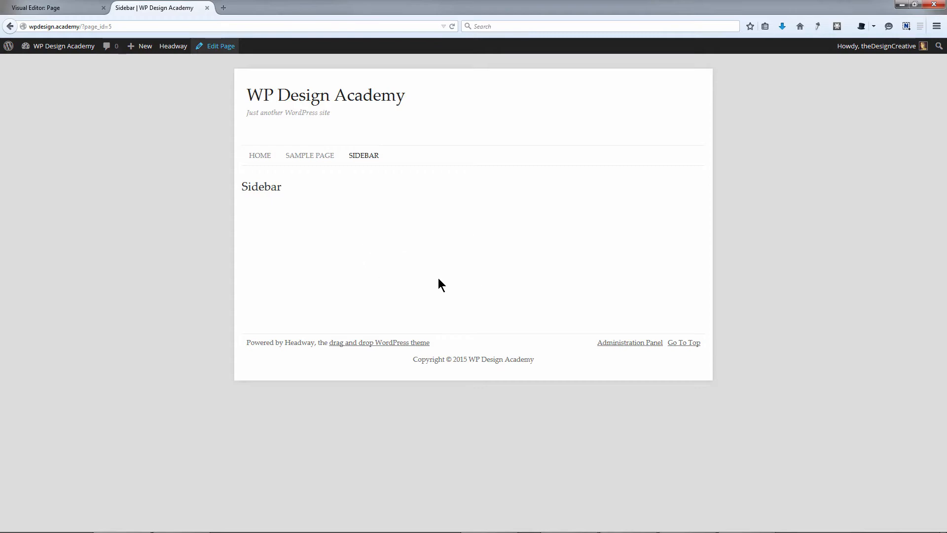
Step: Fill the Sidebar page with repeated "Maecenas quis porttitor nulla" placeholder lines, update it and compare it with Sample Page on the live site
{"action": "left_click", "coordinate": [210, 45]}
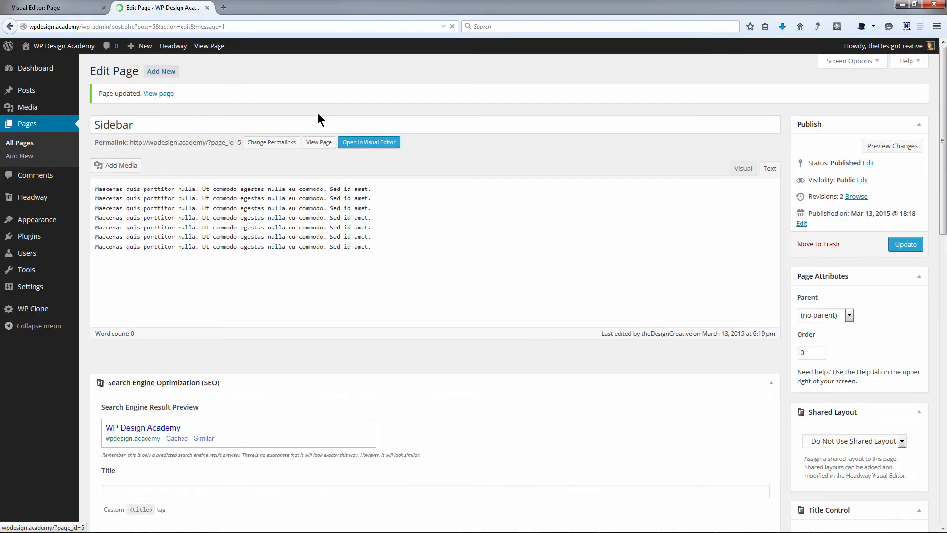
{"action": "left_click", "coordinate": [318, 142]}
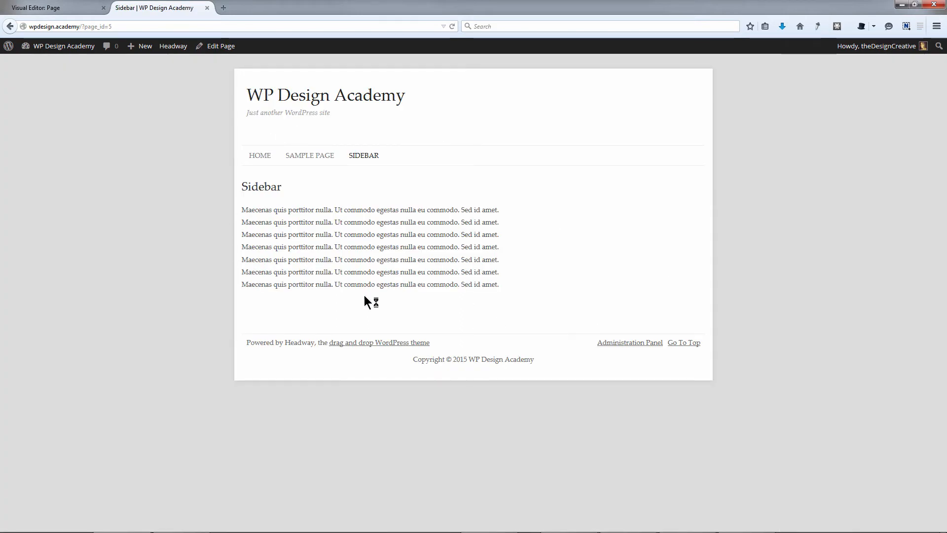
{"action": "left_click", "coordinate": [303, 157]}
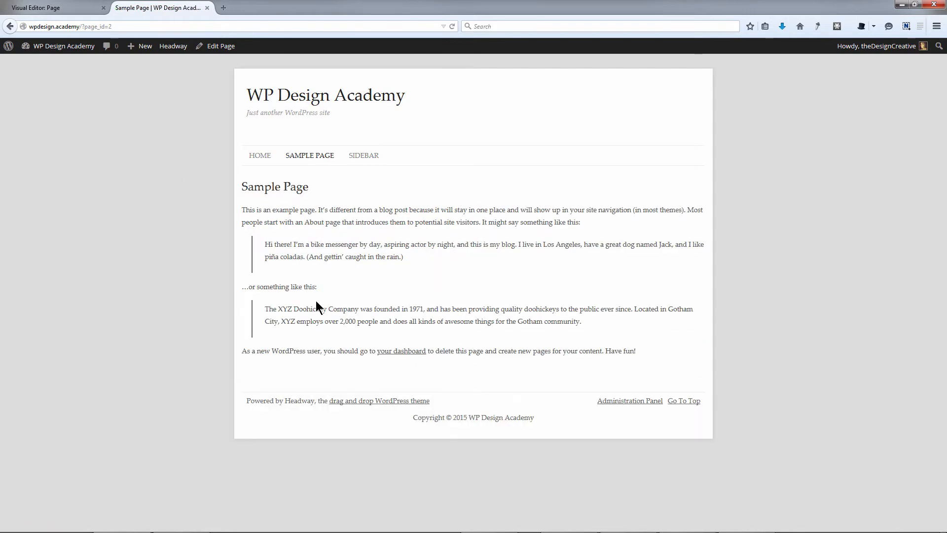
{"action": "left_click", "coordinate": [363, 156]}
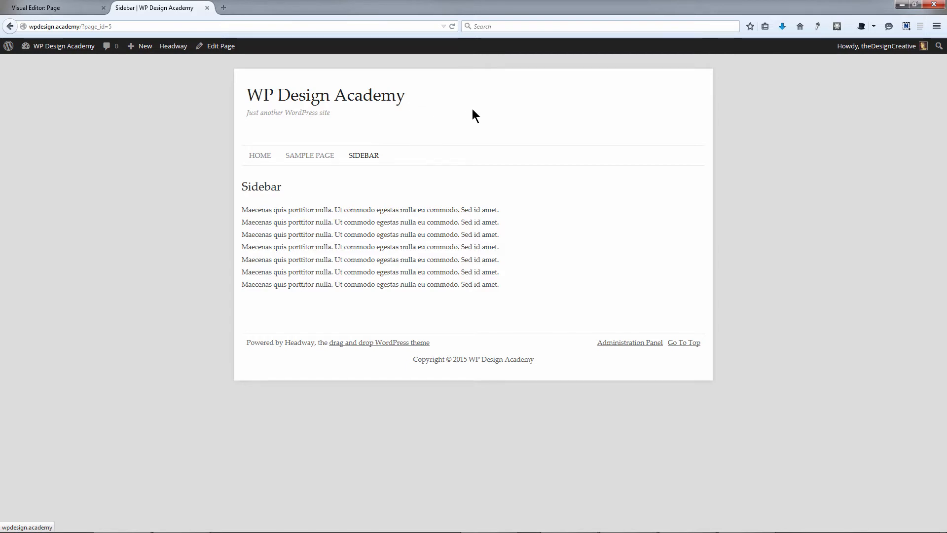
Step: Open the Sidebar page in the Headway visual editor, clone the Blog Index layout onto it and save
{"action": "left_click", "coordinate": [172, 46]}
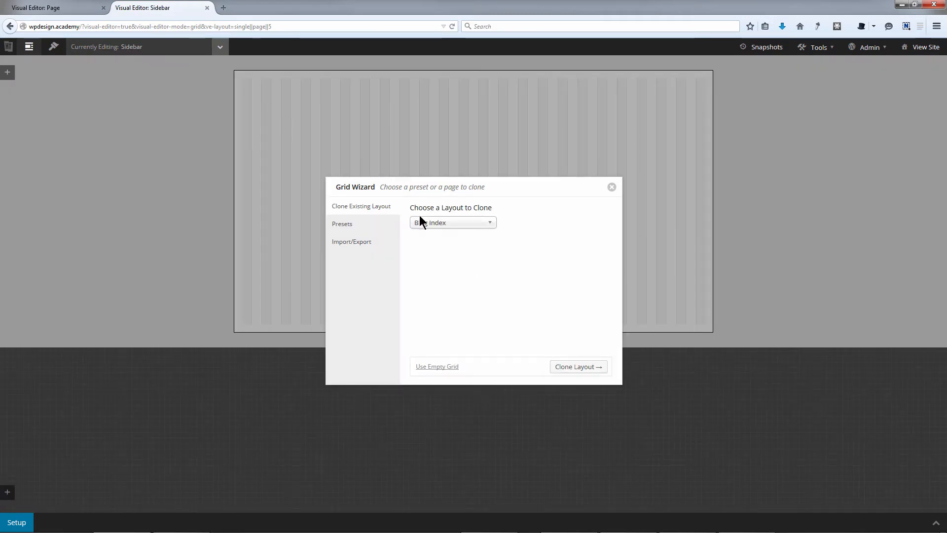
{"action": "left_click", "coordinate": [464, 228]}
{"action": "left_click", "coordinate": [449, 263]}
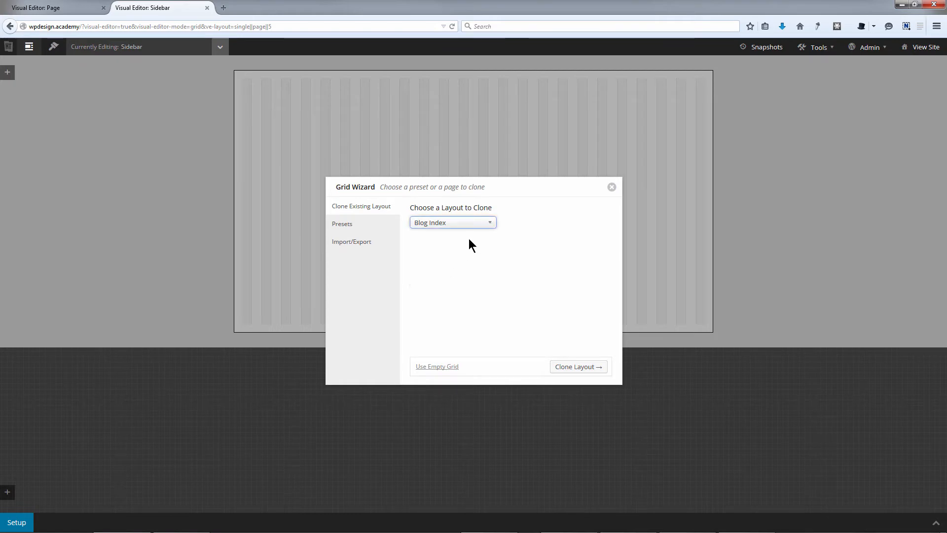
{"action": "left_click", "coordinate": [598, 370]}
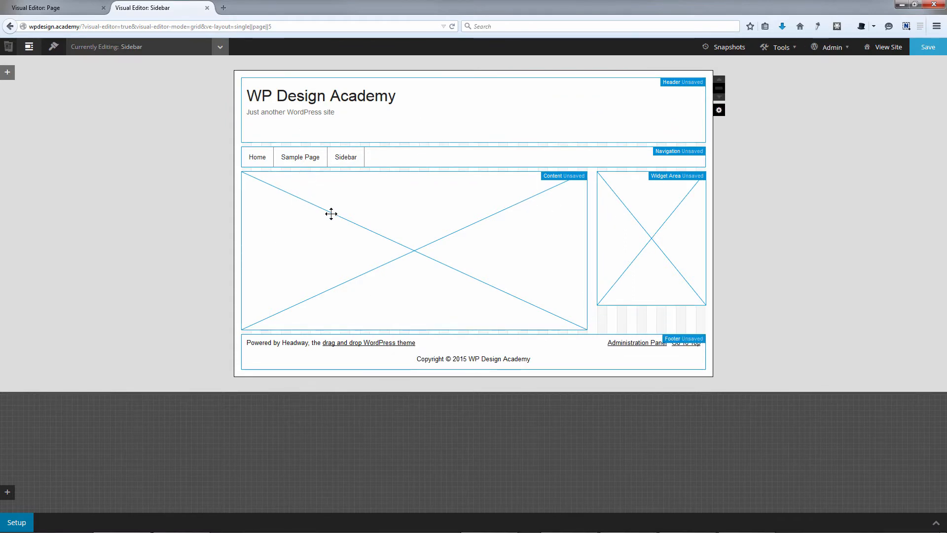
{"action": "left_click", "coordinate": [929, 53]}
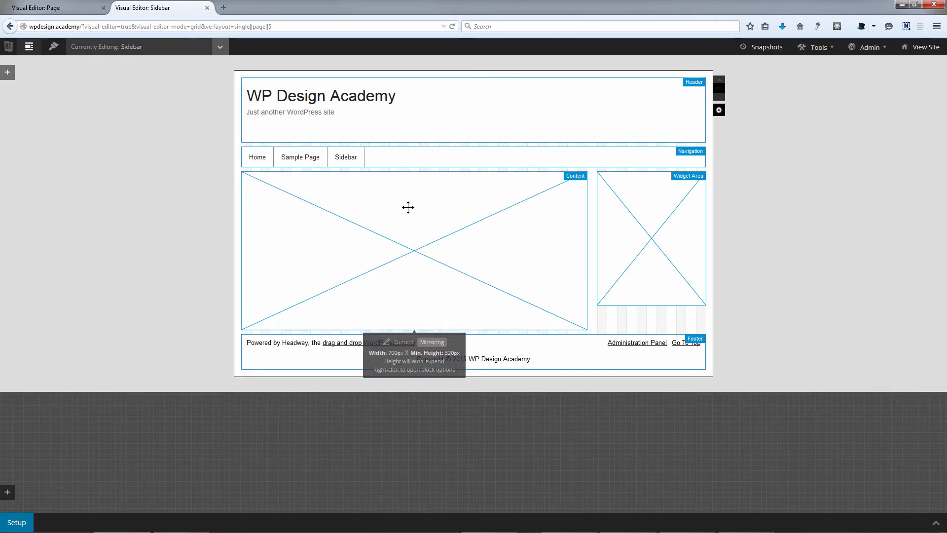
Step: Add a shared layout named "Sidebar Layout"
{"action": "left_click", "coordinate": [218, 48]}
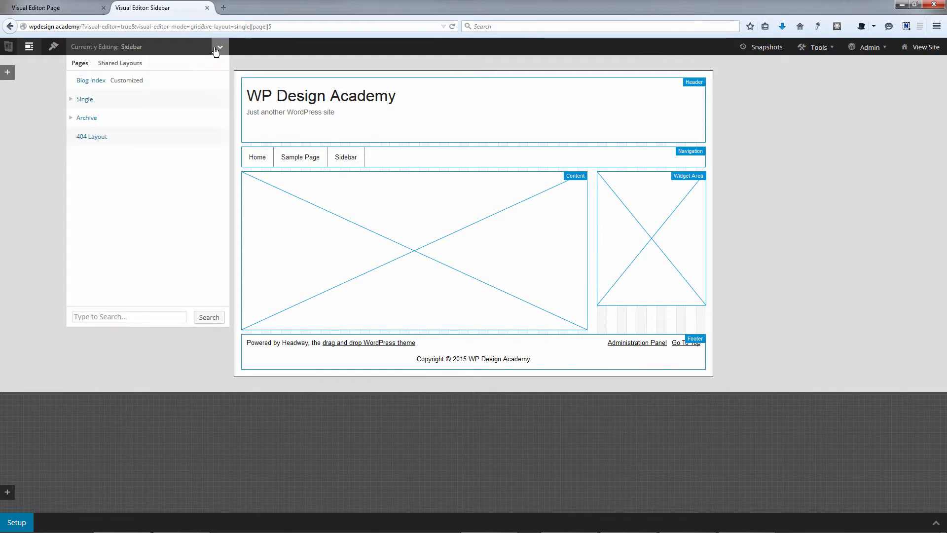
{"action": "left_click", "coordinate": [126, 65]}
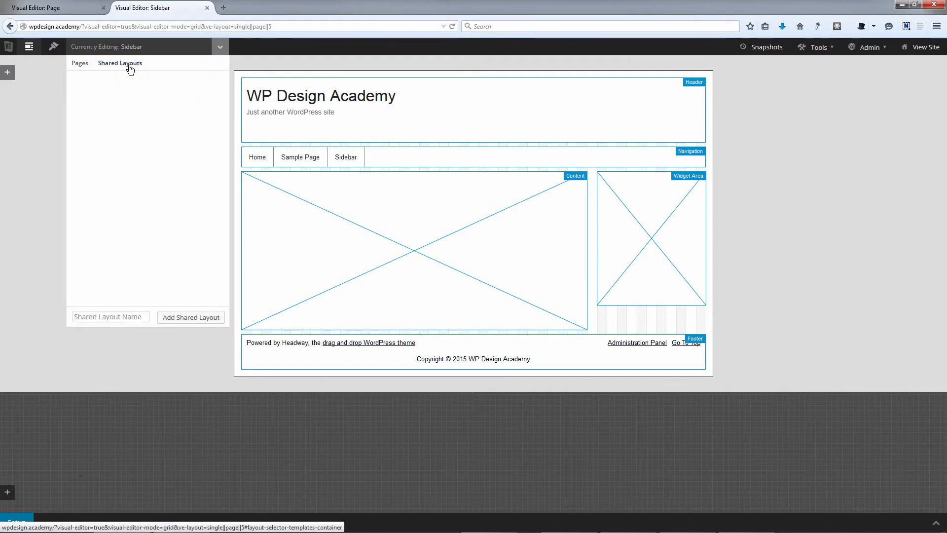
{"action": "left_click", "coordinate": [100, 318]}
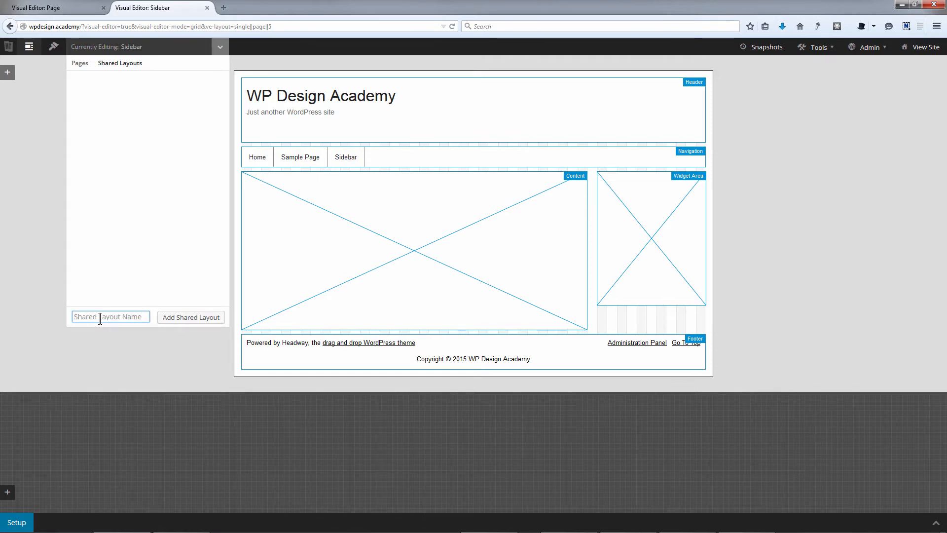
{"action": "type", "text": "SA"}
{"action": "key", "text": "BackSpace"}
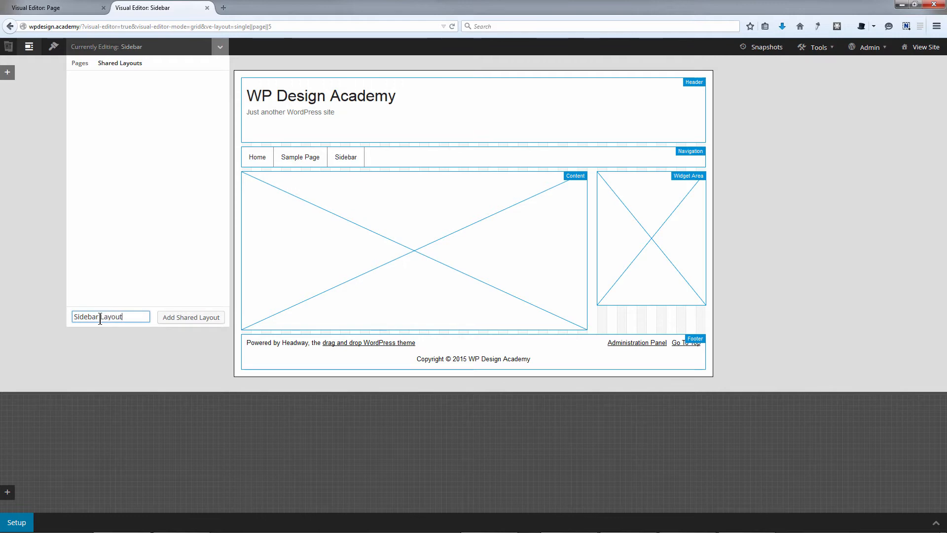
{"action": "left_click", "coordinate": [195, 318]}
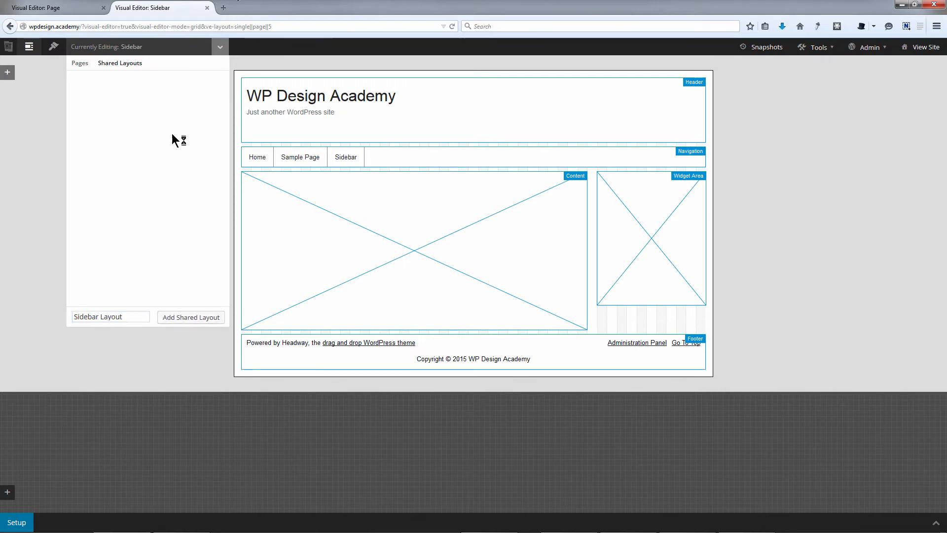
{"action": "mouse_move", "coordinate": [200, 84]}
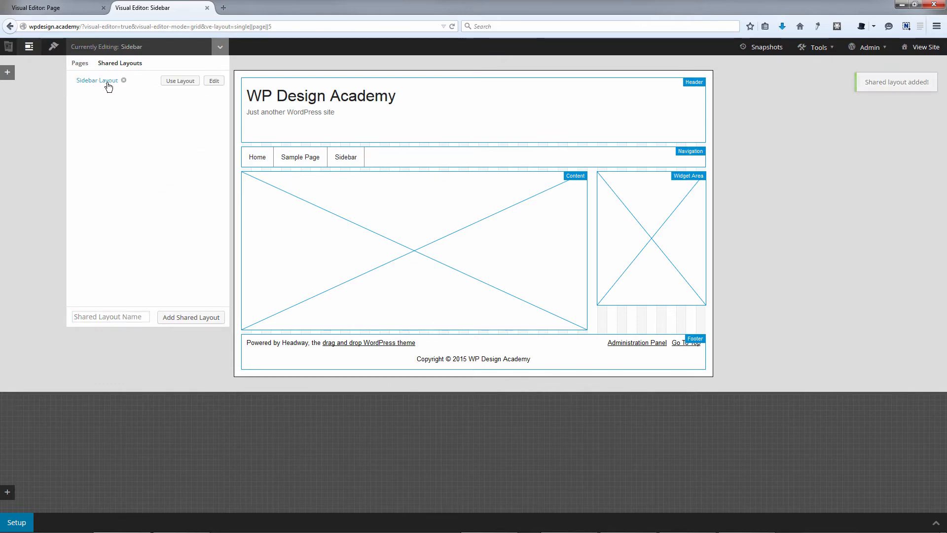
Step: Edit the shared Sidebar Layout, clone the Blog Index layout into its grid and save it
{"action": "left_click", "coordinate": [214, 81]}
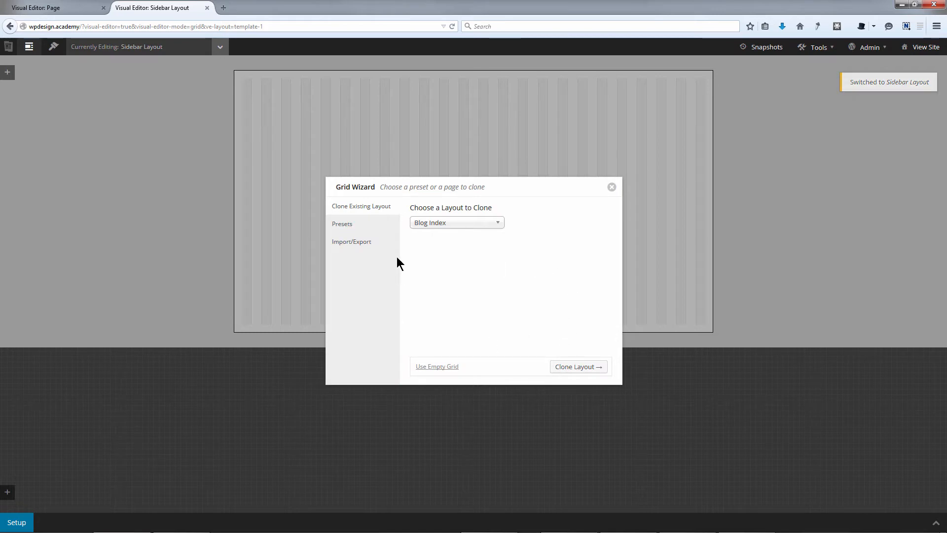
{"action": "left_click", "coordinate": [344, 225]}
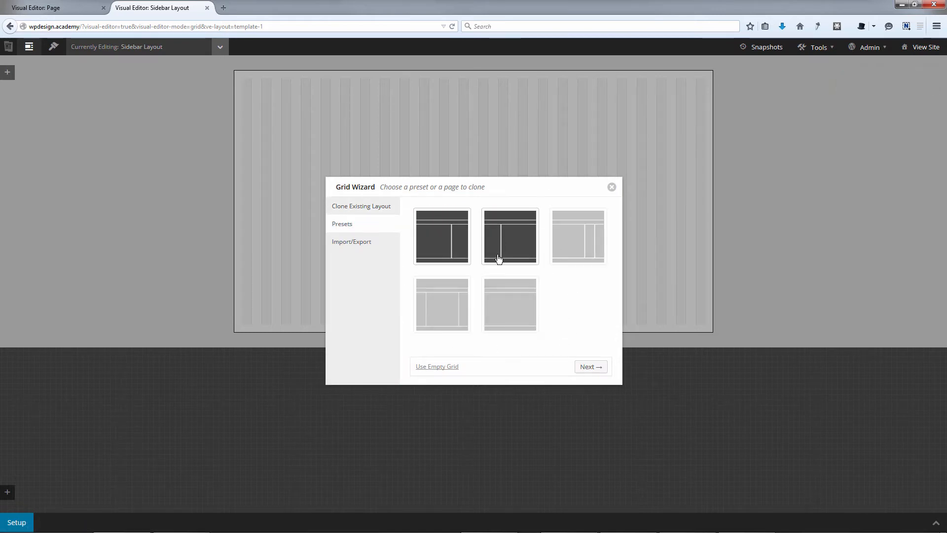
{"action": "left_click", "coordinate": [352, 204]}
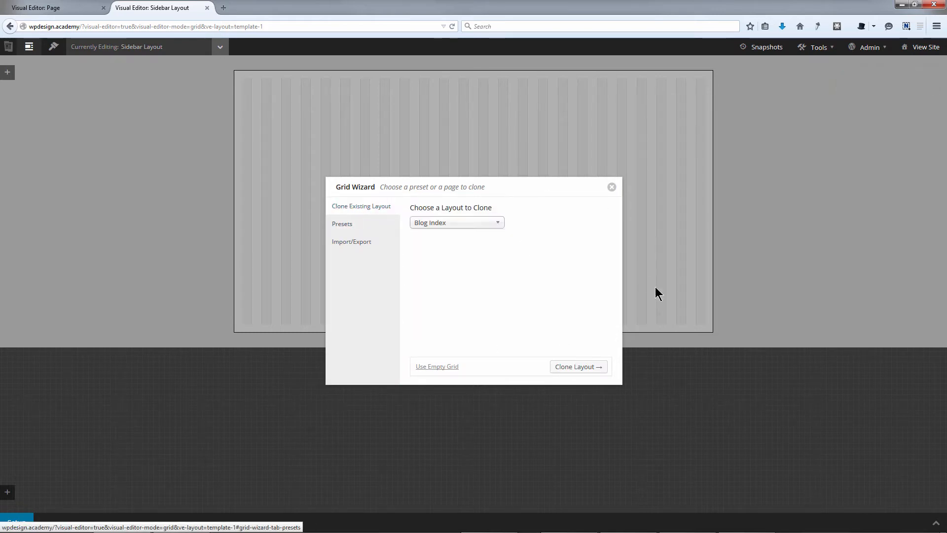
{"action": "left_click", "coordinate": [469, 223]}
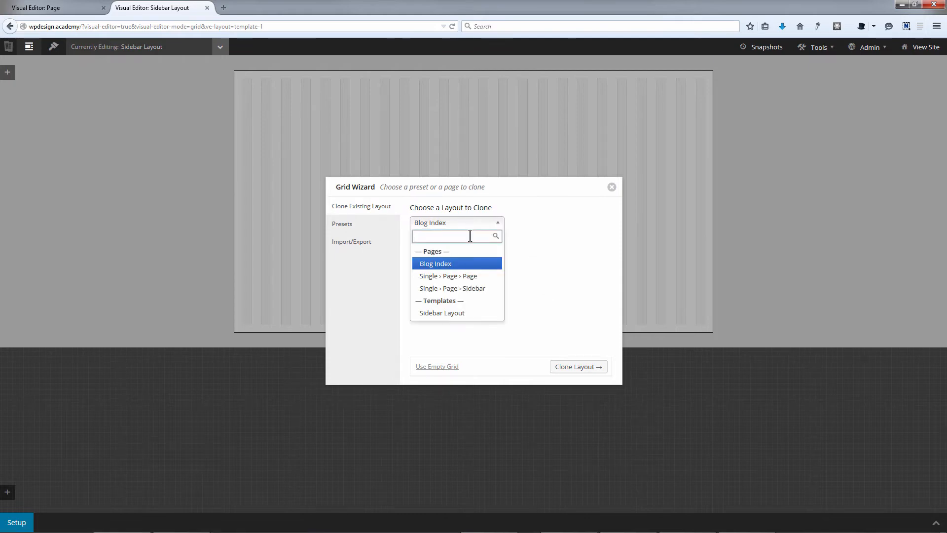
{"action": "left_click", "coordinate": [447, 266]}
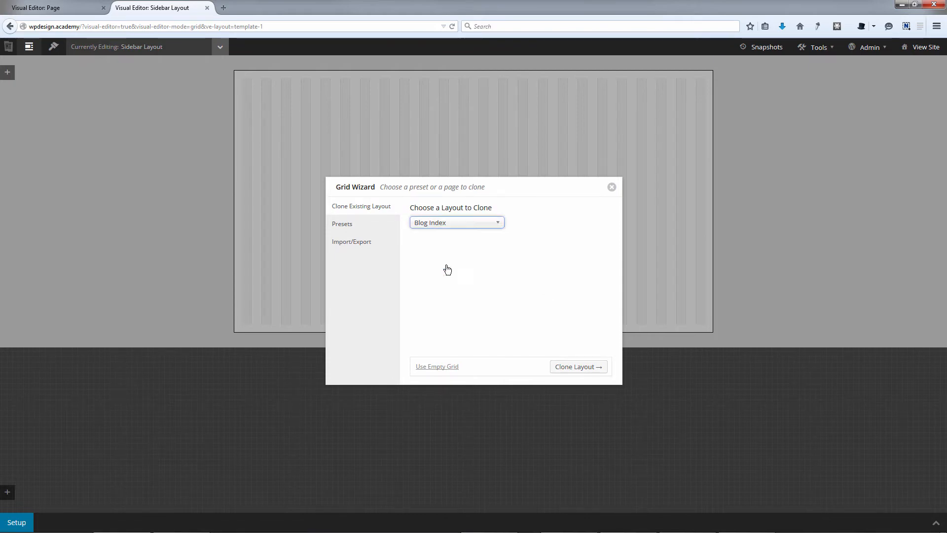
{"action": "left_click", "coordinate": [580, 369]}
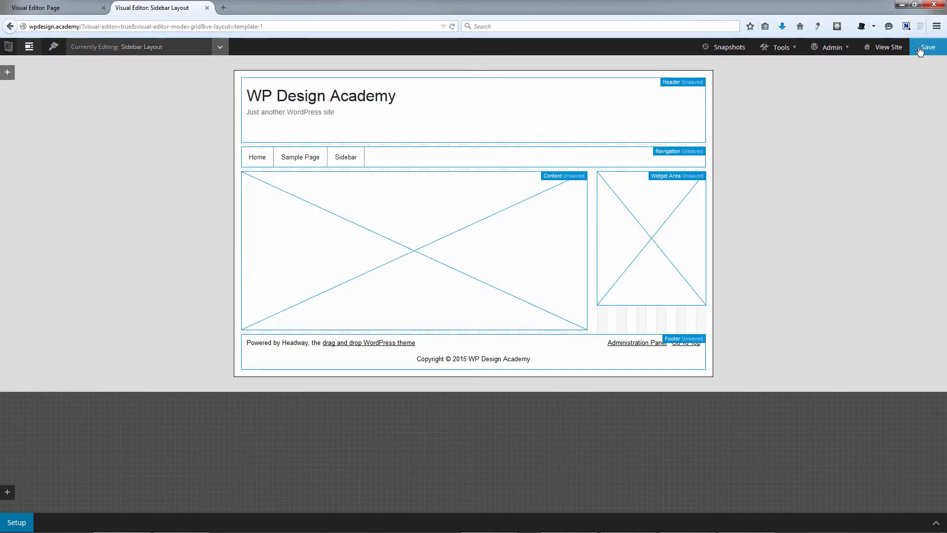
{"action": "left_click", "coordinate": [918, 50]}
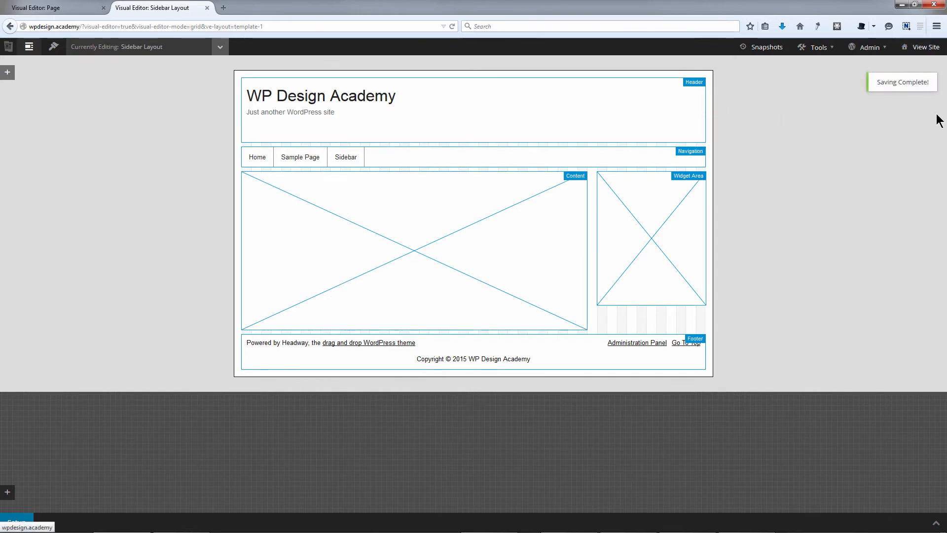
Step: View the live site and start a new WordPress page titled "my sidebar"
{"action": "left_click", "coordinate": [925, 47]}
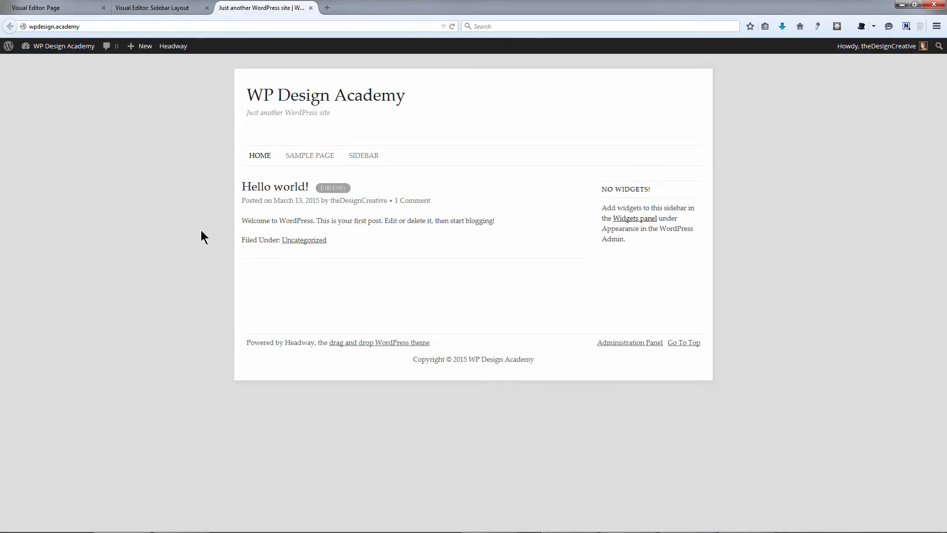
{"action": "mouse_move", "coordinate": [132, 47]}
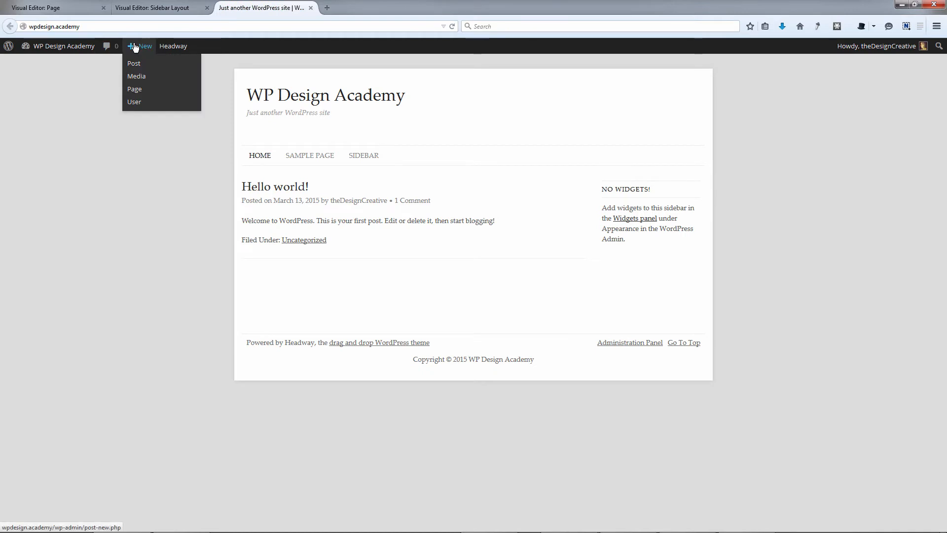
{"action": "left_click", "coordinate": [138, 91]}
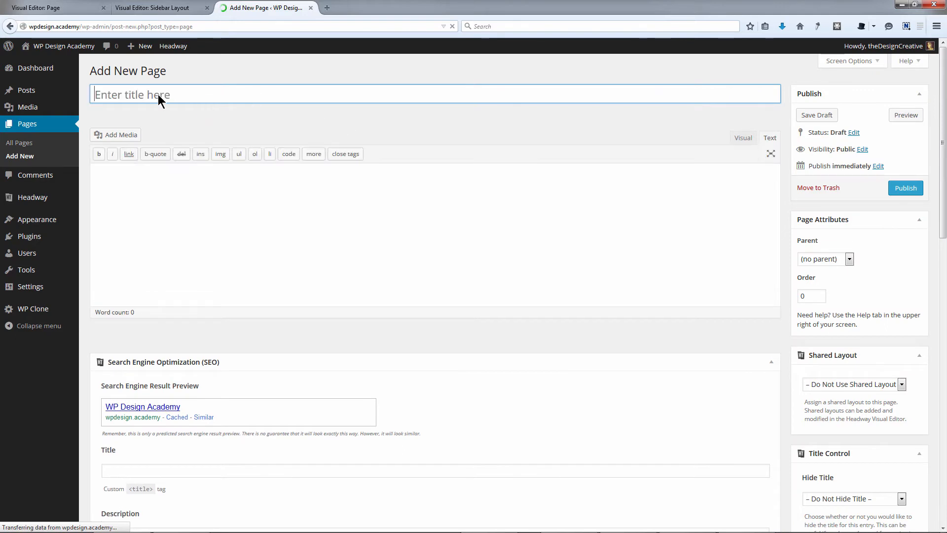
{"action": "type", "text": "m"}
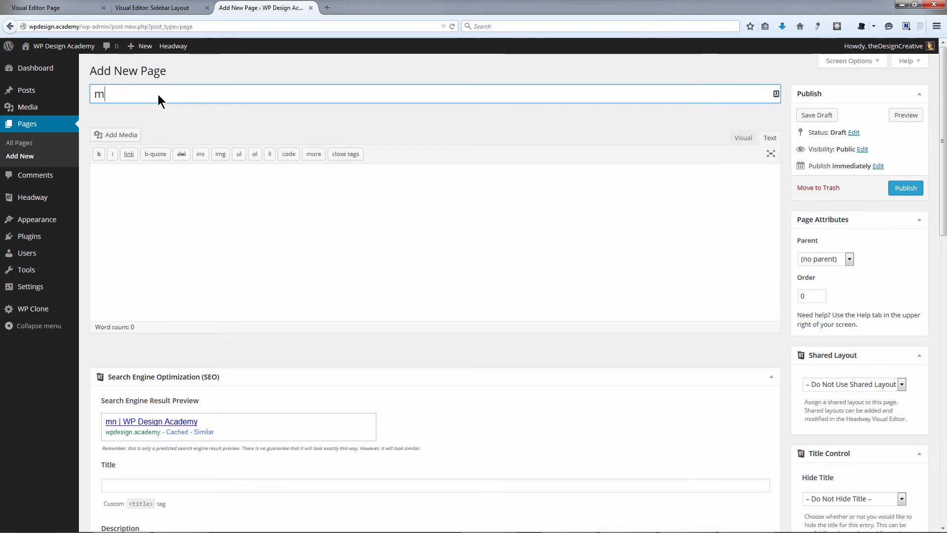
{"action": "type", "text": "y "}
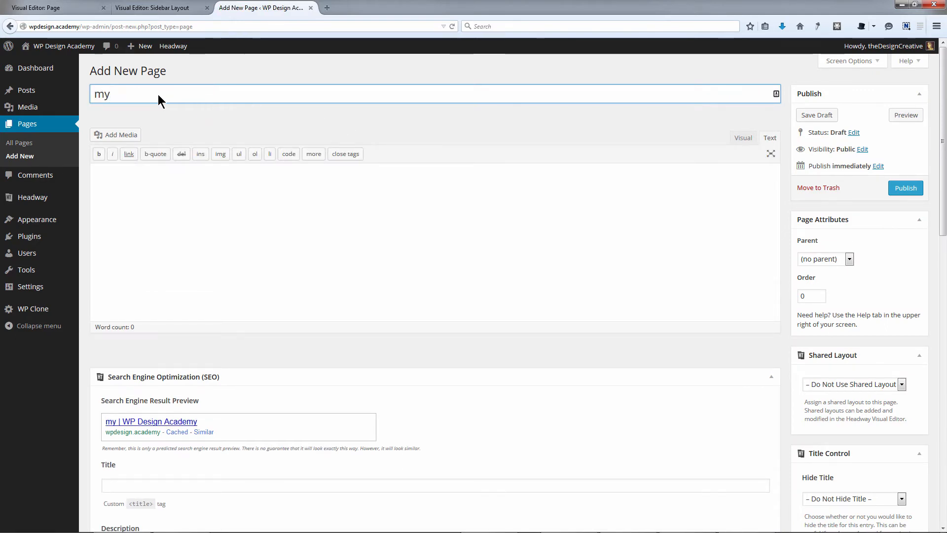
{"action": "type", "text": "sid"}
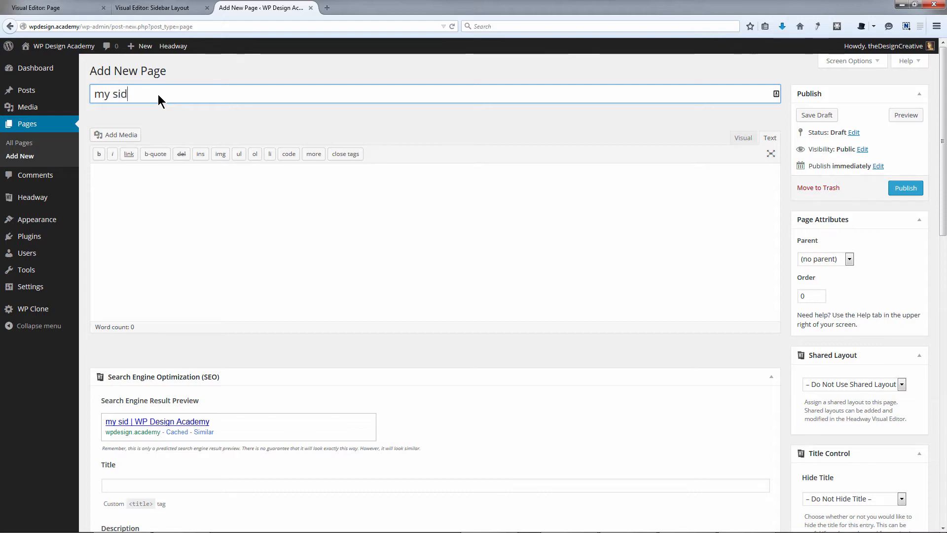
{"action": "type", "text": "ebar"}
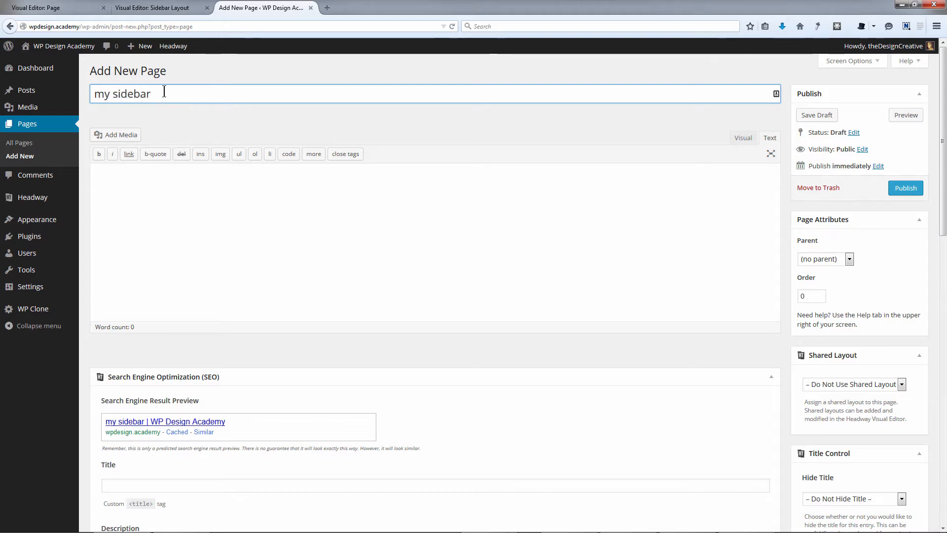
Step: Fill the new page's body with eight copied lines of the "Maecenas quis porttitor nulla" placeholder text
{"action": "left_click", "coordinate": [232, 239]}
{"action": "right_click", "coordinate": [169, 209]}
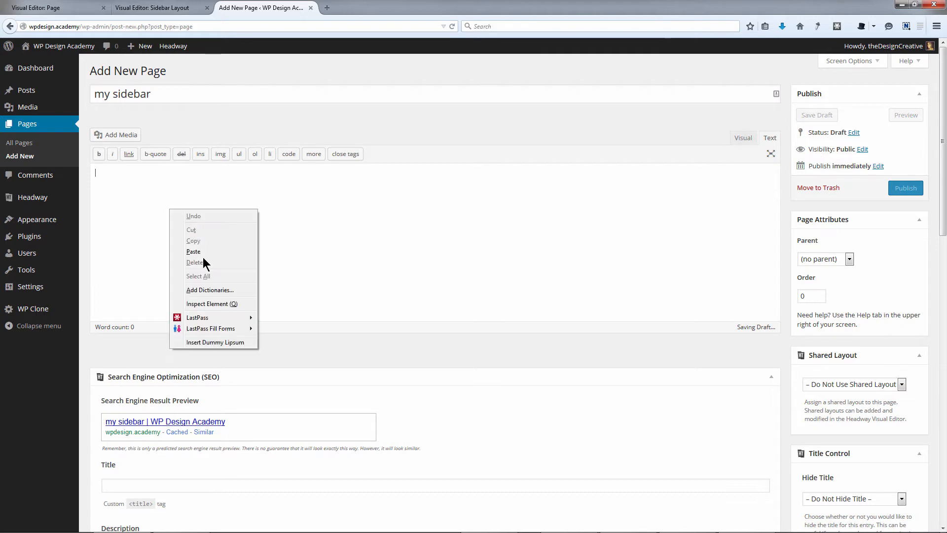
{"action": "left_click", "coordinate": [200, 250]}
{"action": "key", "text": "ctrl+v"}
{"action": "key", "text": "ctrl+v"}
{"action": "key", "text": "ctrl+v"}
{"action": "key", "text": "ctrl+v"}
{"action": "key", "text": "ctrl+v"}
{"action": "key", "text": "ctrl+v"}
{"action": "key", "text": "ctrl+v"}
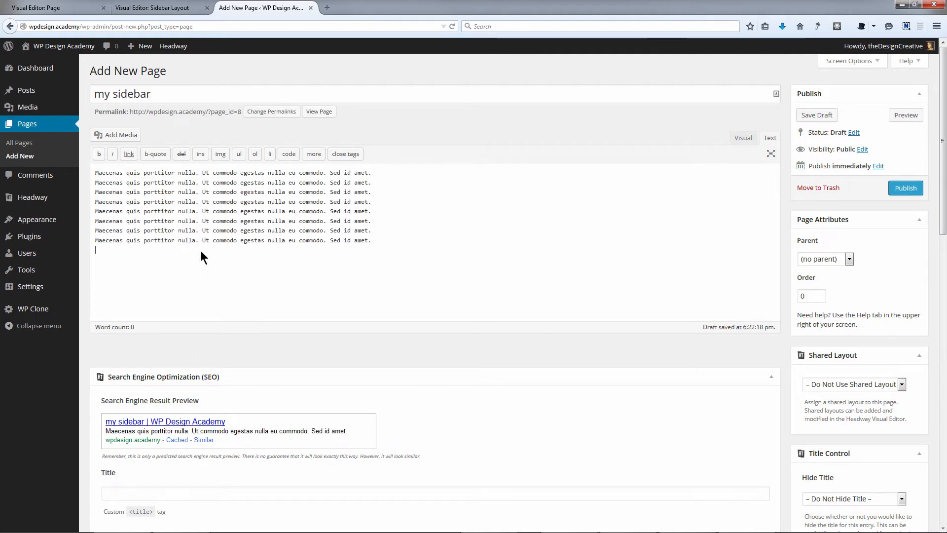
Step: Set the page's shared layout to Sidebar Layout and publish the page
{"action": "scroll", "coordinate": [783, 144], "scroll_direction": "down", "scroll_amount": 2}
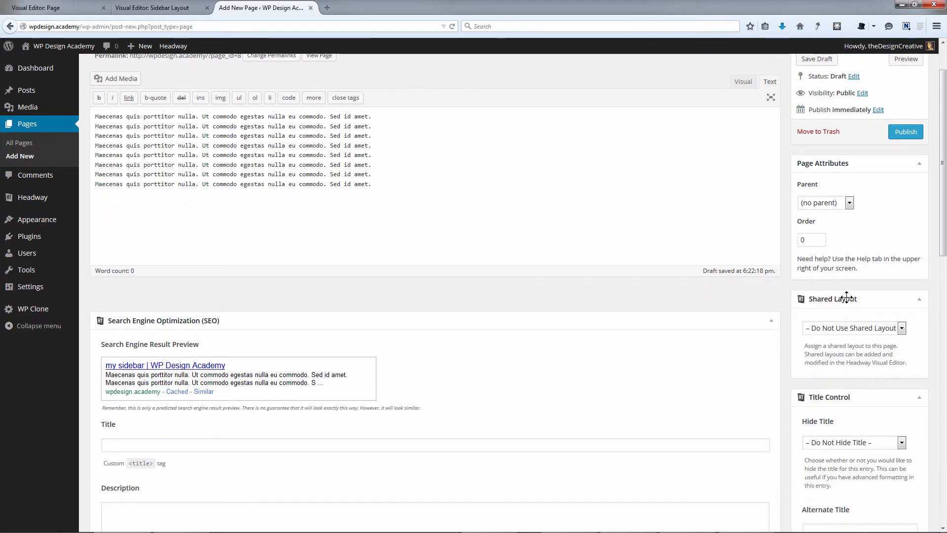
{"action": "left_click", "coordinate": [884, 326]}
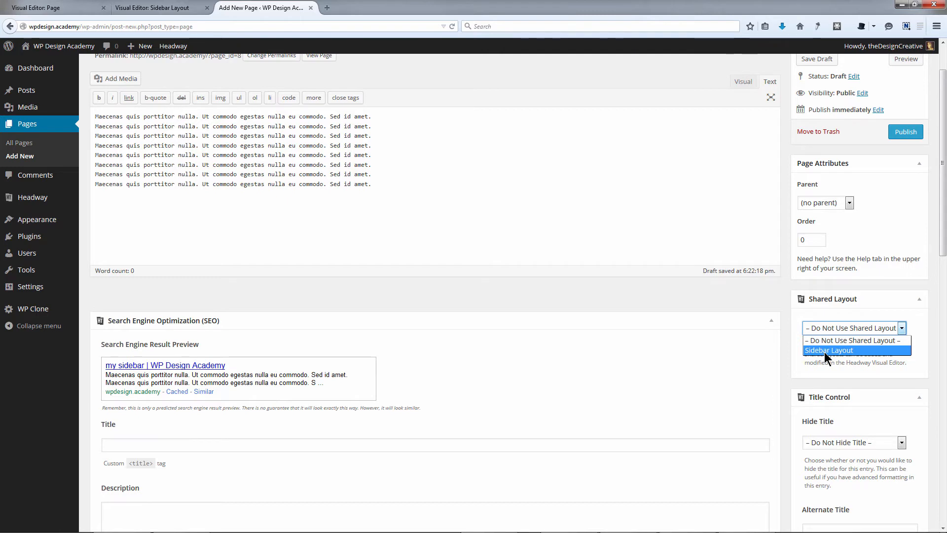
{"action": "left_click", "coordinate": [848, 308]}
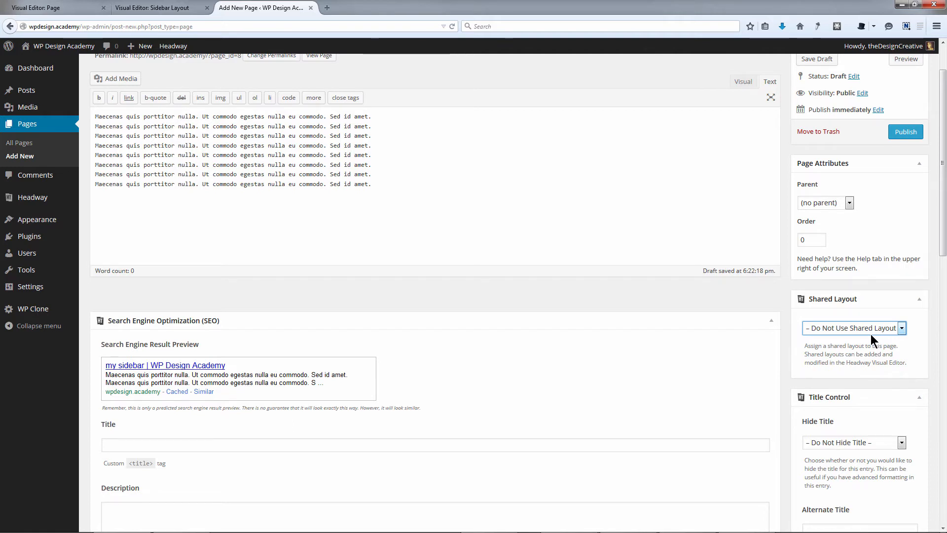
{"action": "left_click", "coordinate": [849, 328]}
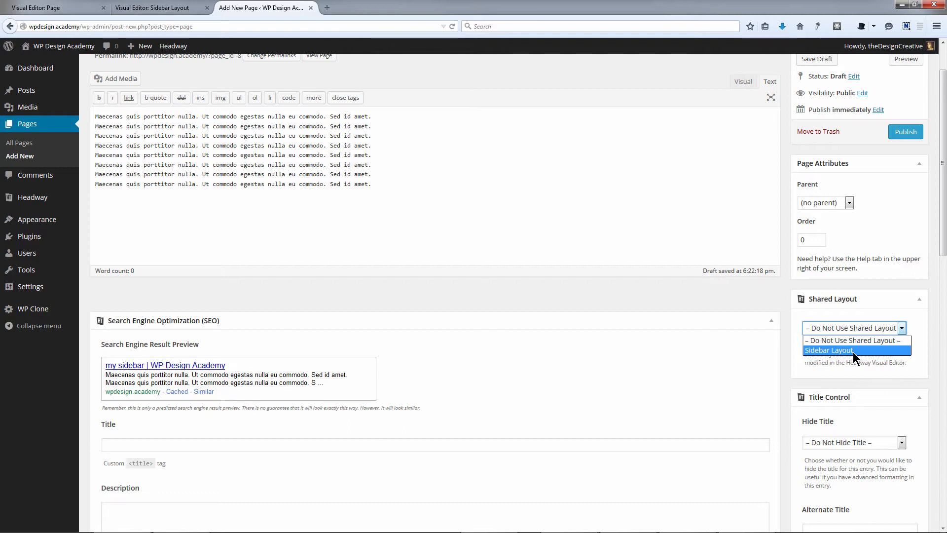
{"action": "left_click", "coordinate": [854, 351]}
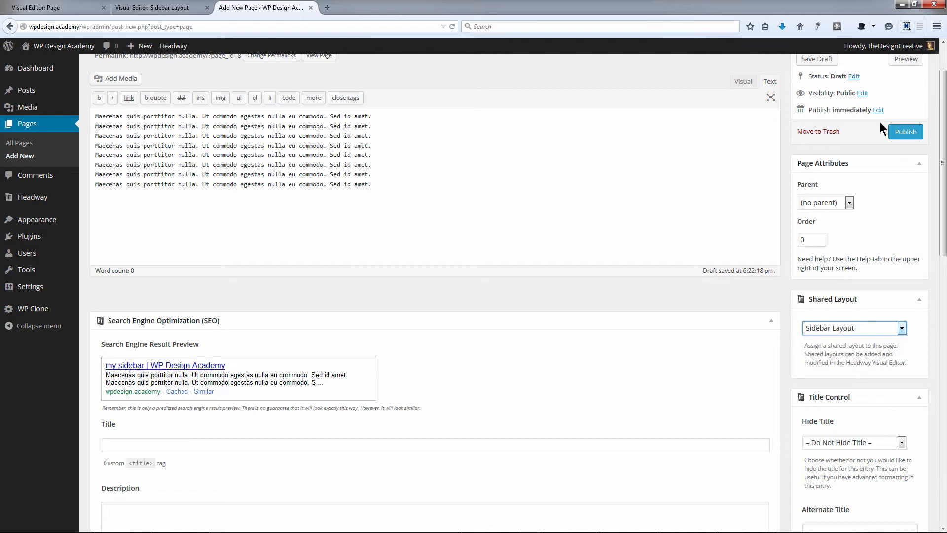
{"action": "left_click", "coordinate": [905, 131]}
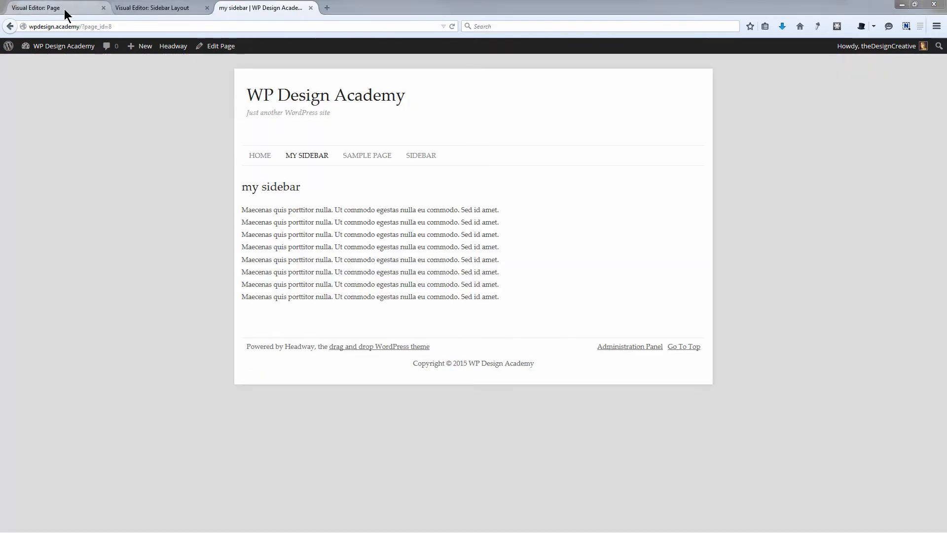
Step: Reload the Page layout's visual editor session and open the my sidebar page's layout for editing
{"action": "left_click", "coordinate": [65, 9]}
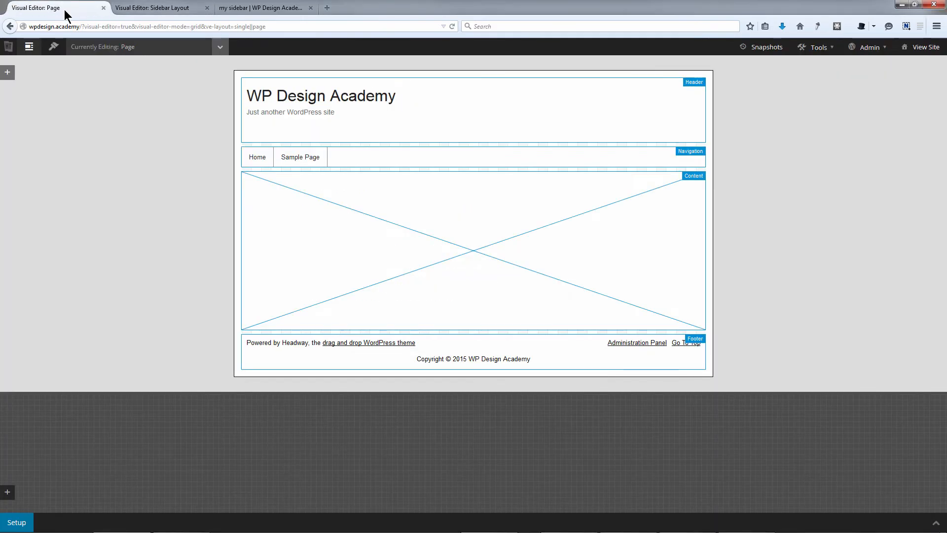
{"action": "left_click", "coordinate": [220, 49]}
{"action": "left_click", "coordinate": [452, 26]}
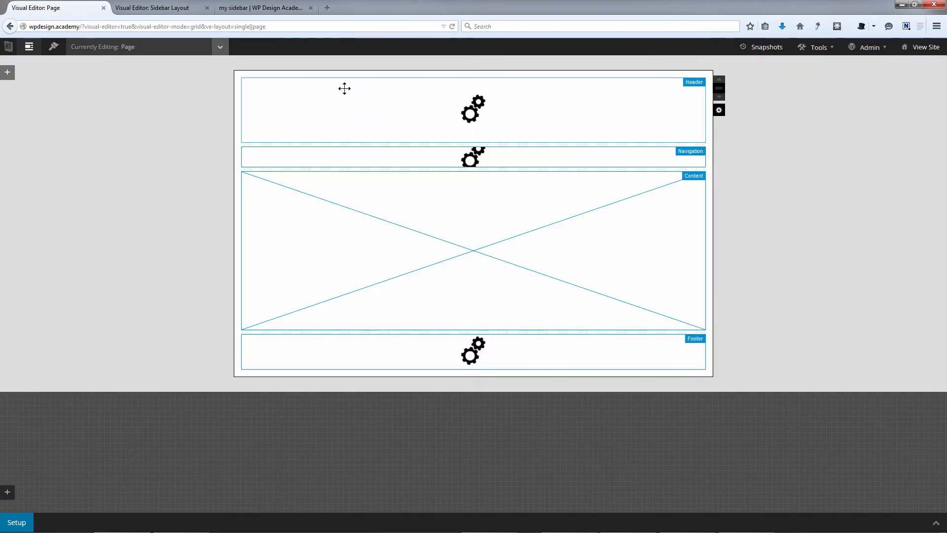
{"action": "left_click", "coordinate": [219, 45]}
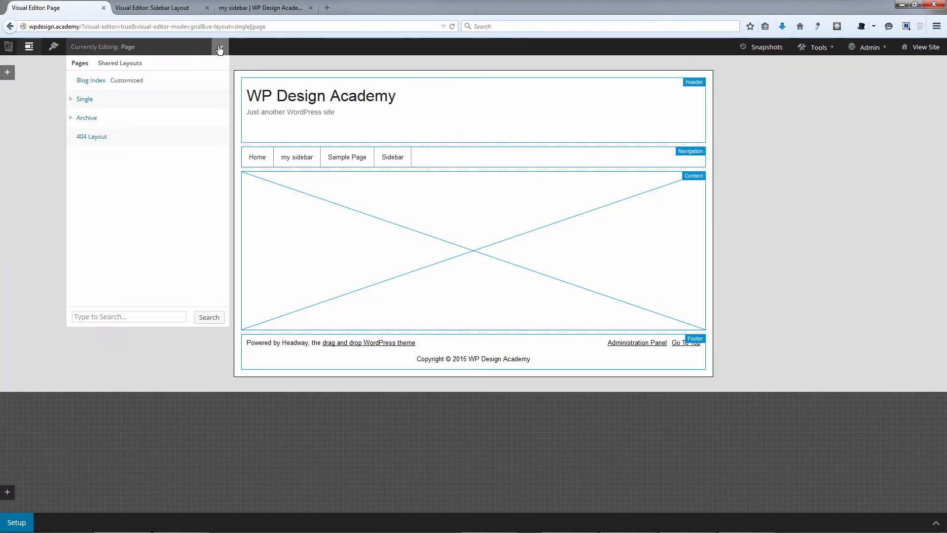
{"action": "left_click", "coordinate": [95, 101]}
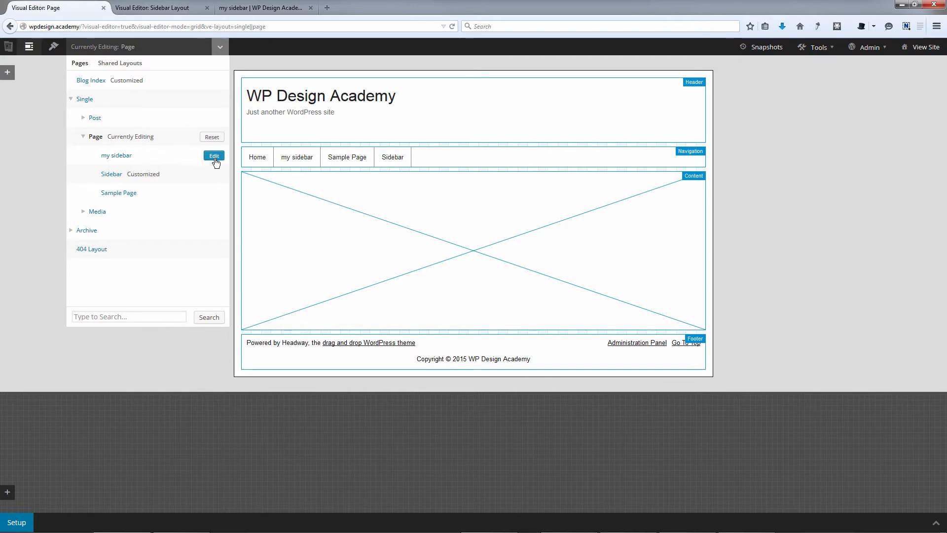
{"action": "left_click", "coordinate": [214, 156]}
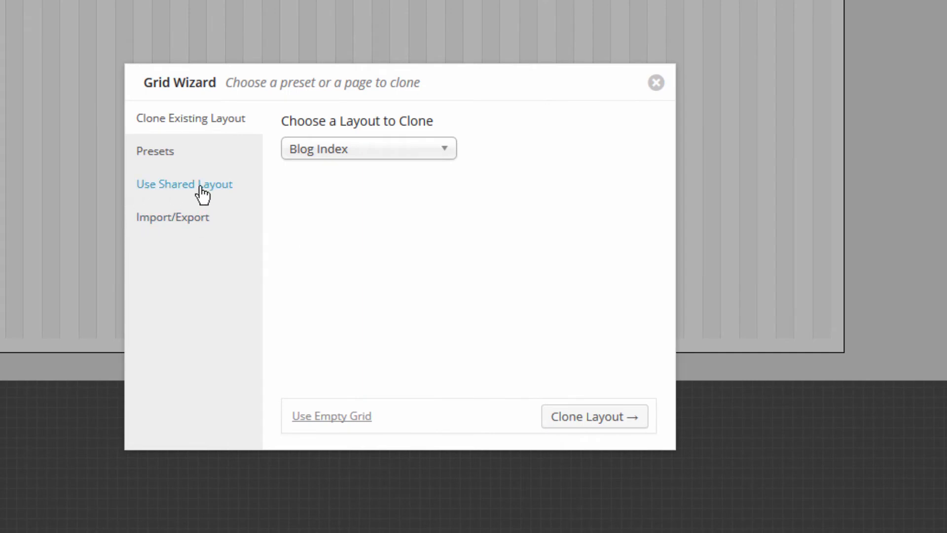
Step: Assign the shared Sidebar Layout to the my sidebar page in the Grid Wizard
{"action": "left_click", "coordinate": [202, 190]}
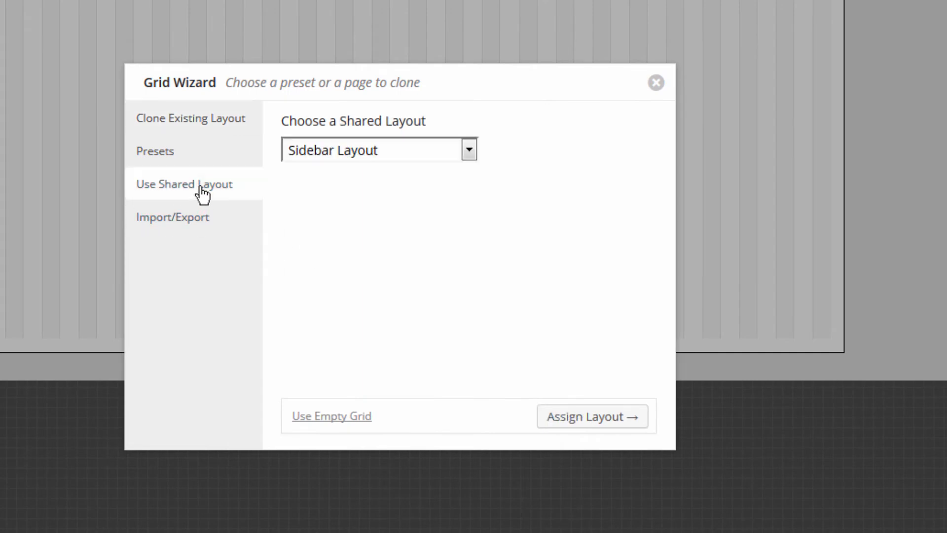
{"action": "left_click", "coordinate": [378, 150]}
{"action": "left_click", "coordinate": [378, 149]}
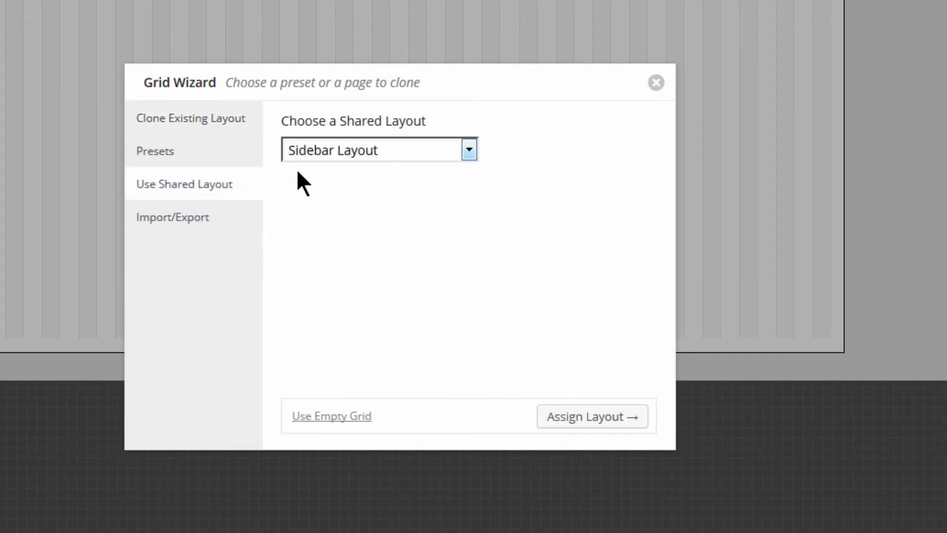
{"action": "left_click", "coordinate": [592, 420]}
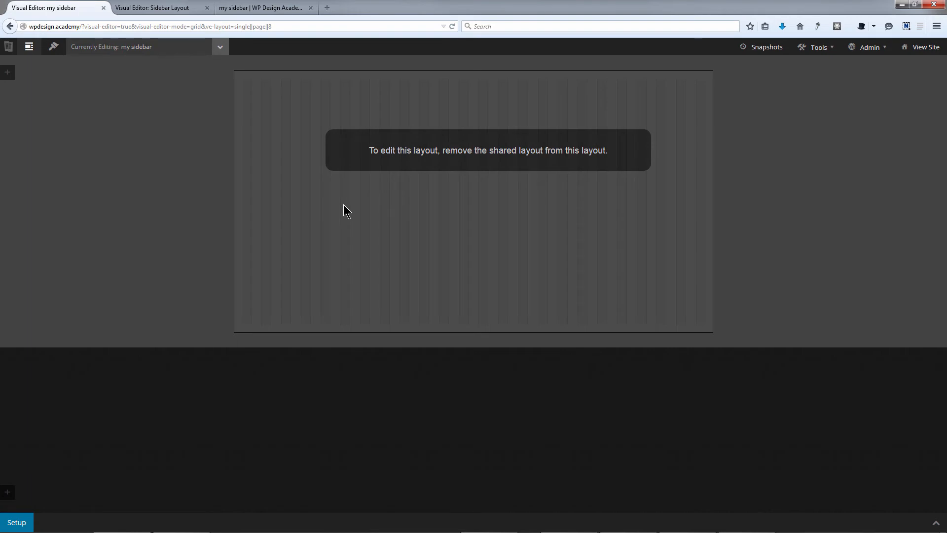
Step: Check the list of shared layouts, and remove the shared layout from the my sidebar page
{"action": "left_click", "coordinate": [220, 47]}
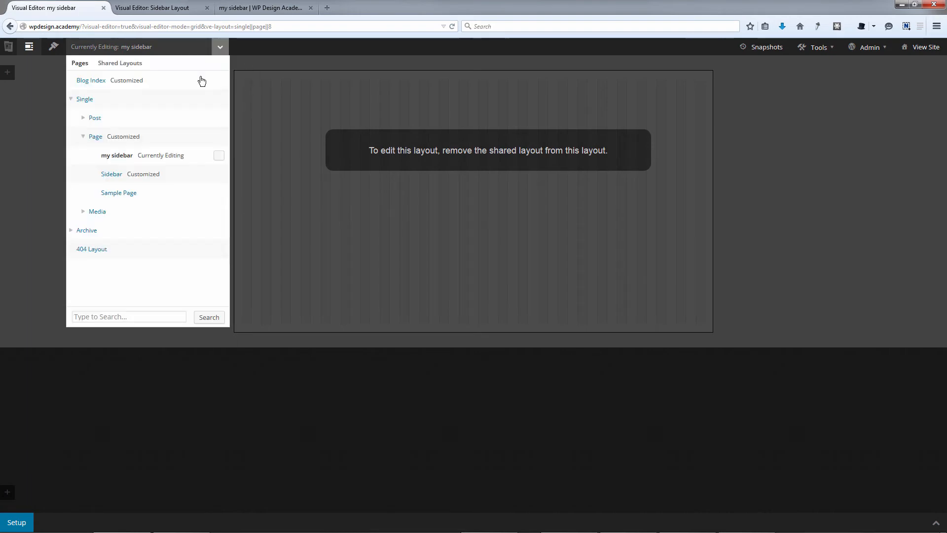
{"action": "left_click", "coordinate": [126, 64]}
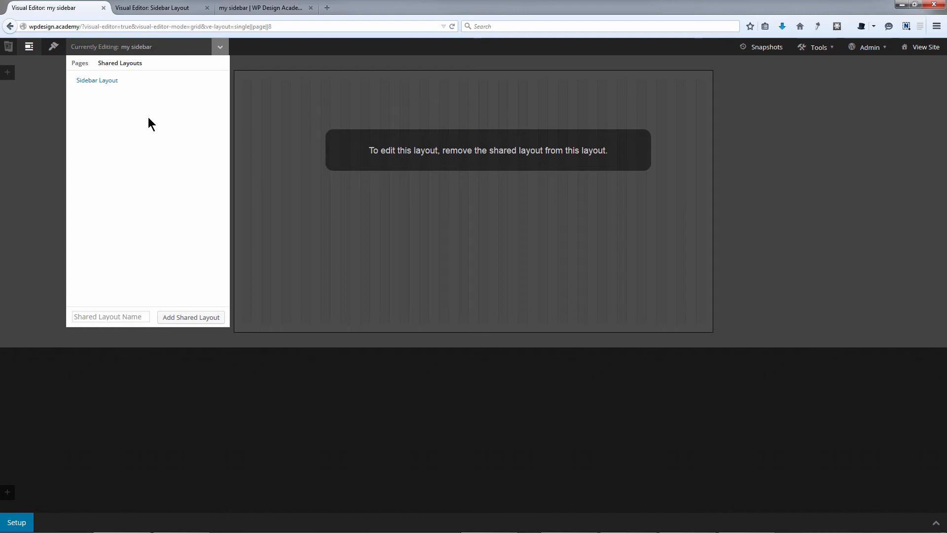
{"action": "left_click", "coordinate": [81, 67]}
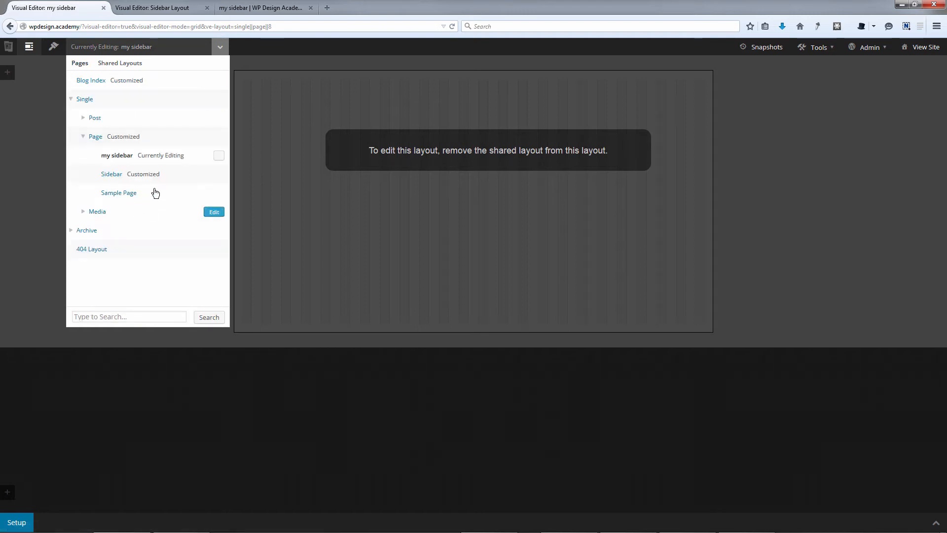
{"action": "left_click", "coordinate": [219, 157]}
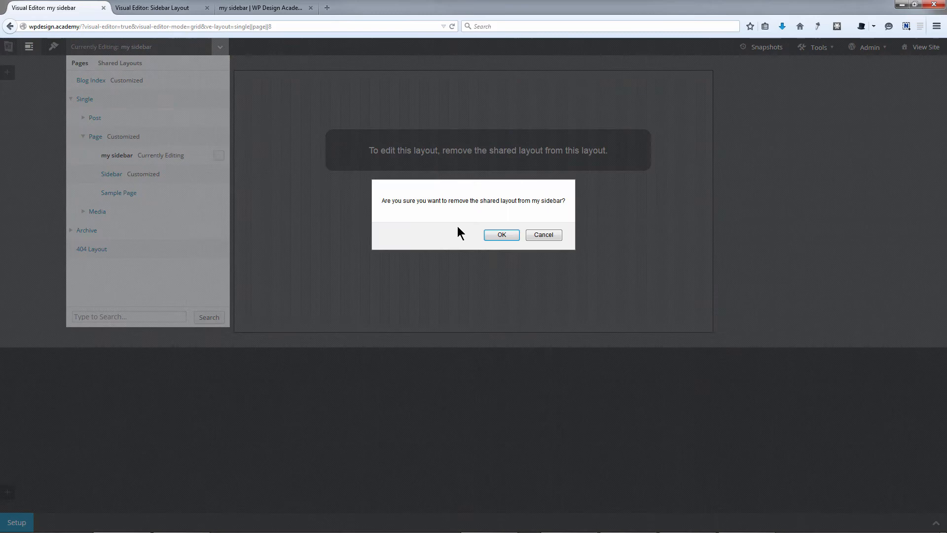
{"action": "left_click", "coordinate": [501, 236]}
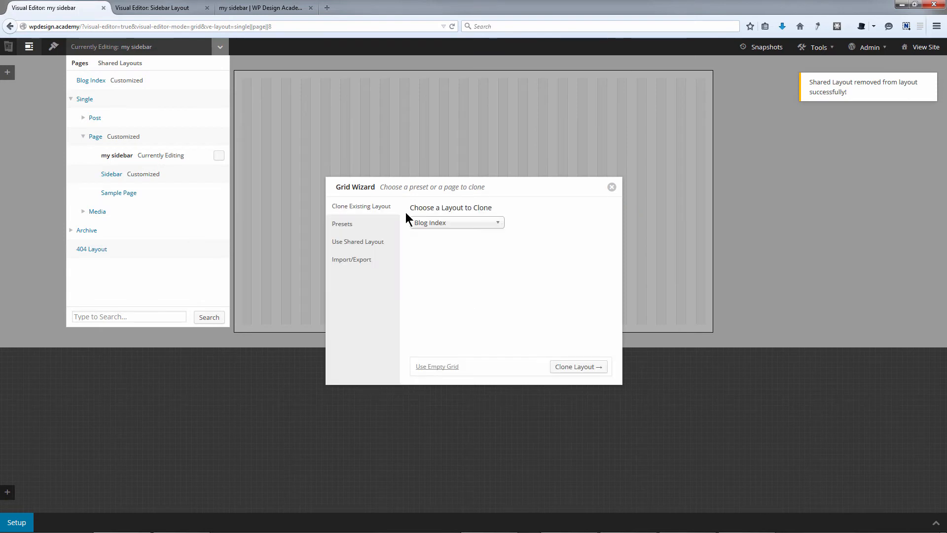
Step: Clone the Sidebar Layout template into the my sidebar page's grid
{"action": "left_click", "coordinate": [441, 225]}
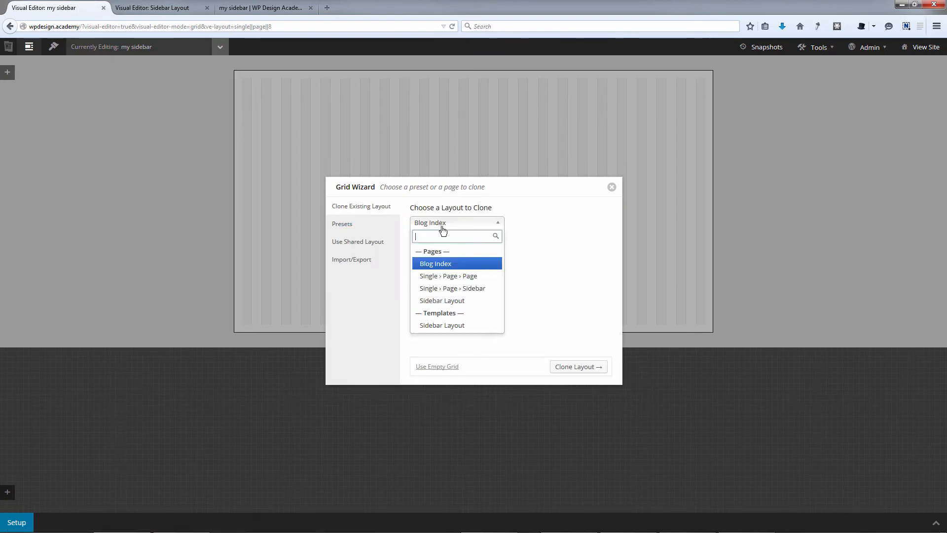
{"action": "left_click", "coordinate": [443, 325]}
{"action": "left_click", "coordinate": [588, 368]}
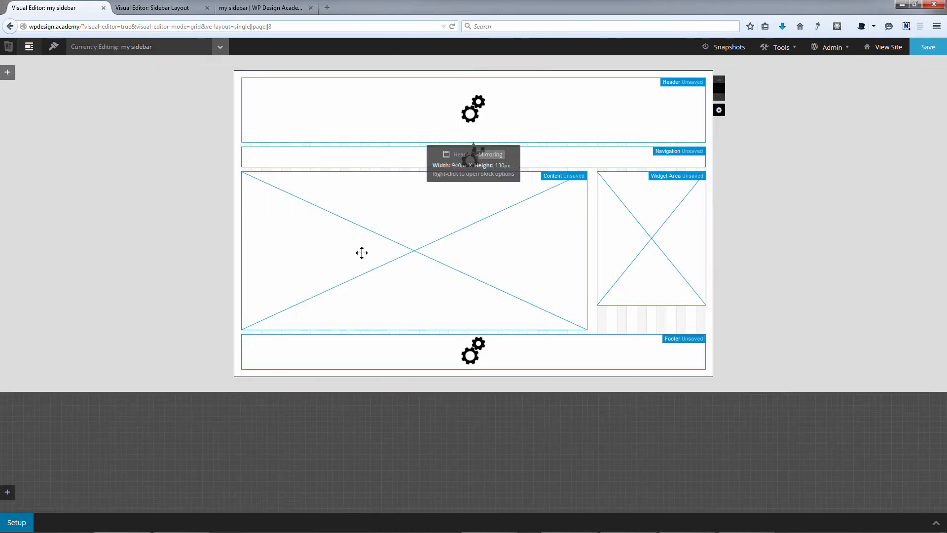
{"action": "left_click", "coordinate": [222, 47]}
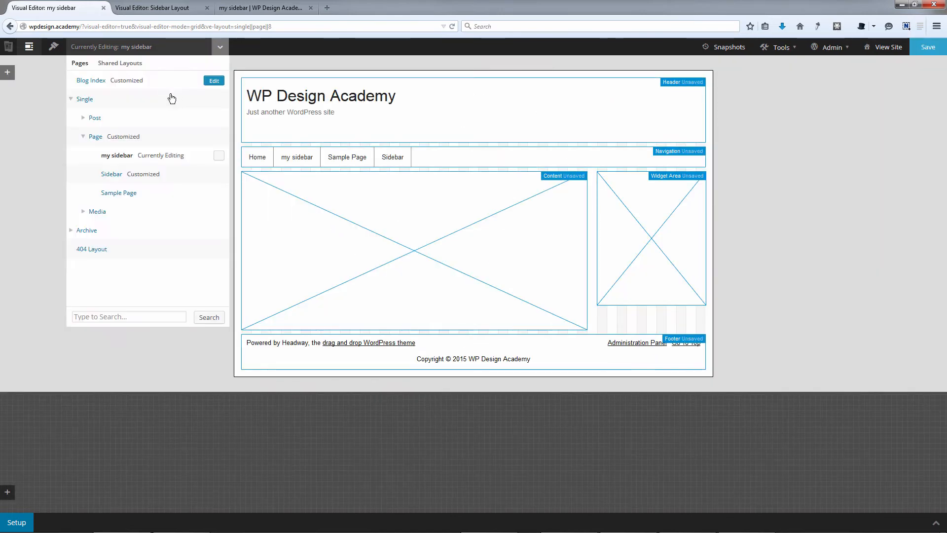
{"action": "left_click", "coordinate": [684, 116]}
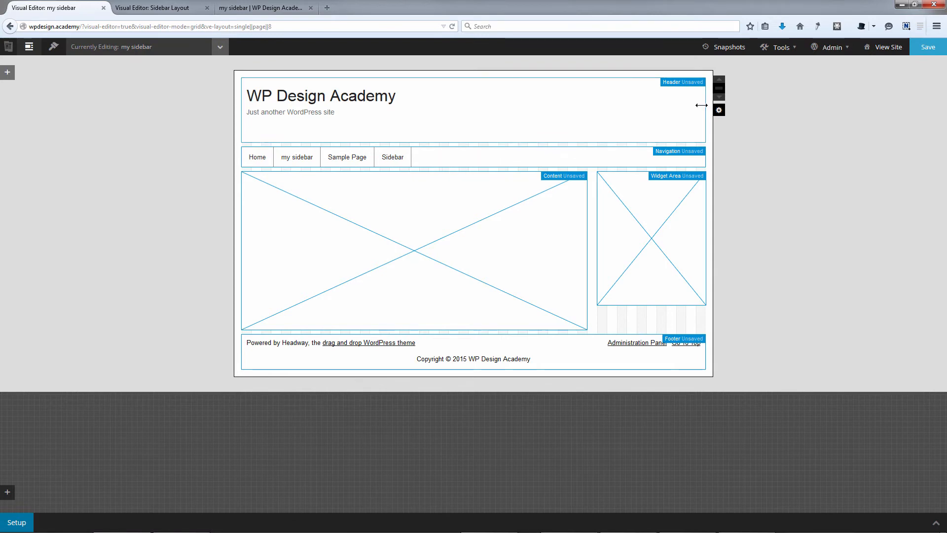
{"action": "left_click", "coordinate": [220, 47]}
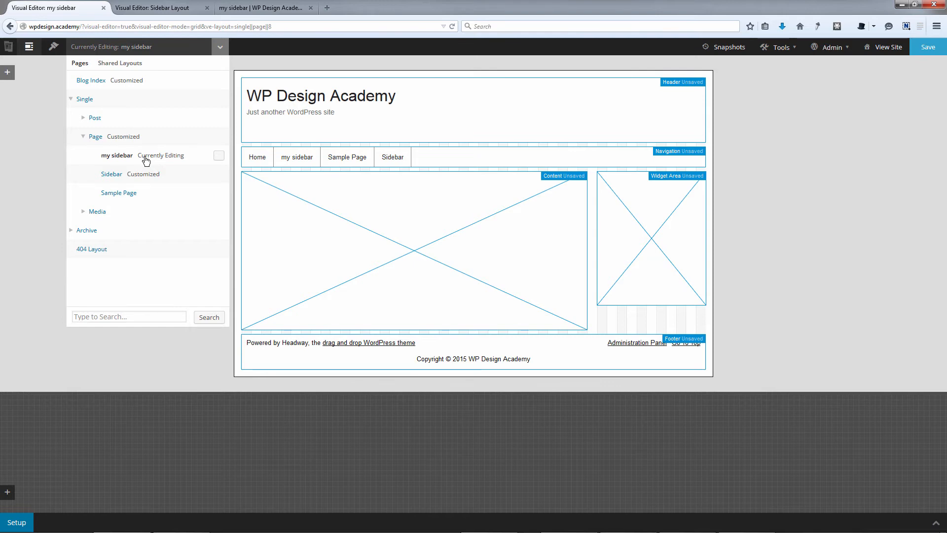
{"action": "mouse_move", "coordinate": [193, 531]}
{"action": "mouse_move", "coordinate": [747, 530]}
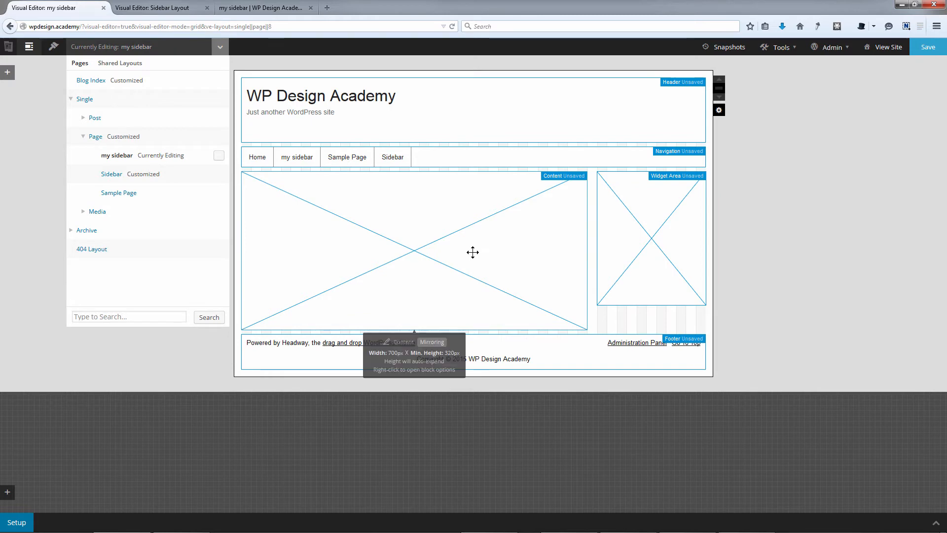
Step: Roll back the site to the saved snapshot and switch from the my sidebar layout to the Blog Index layout
{"action": "left_click", "coordinate": [728, 46]}
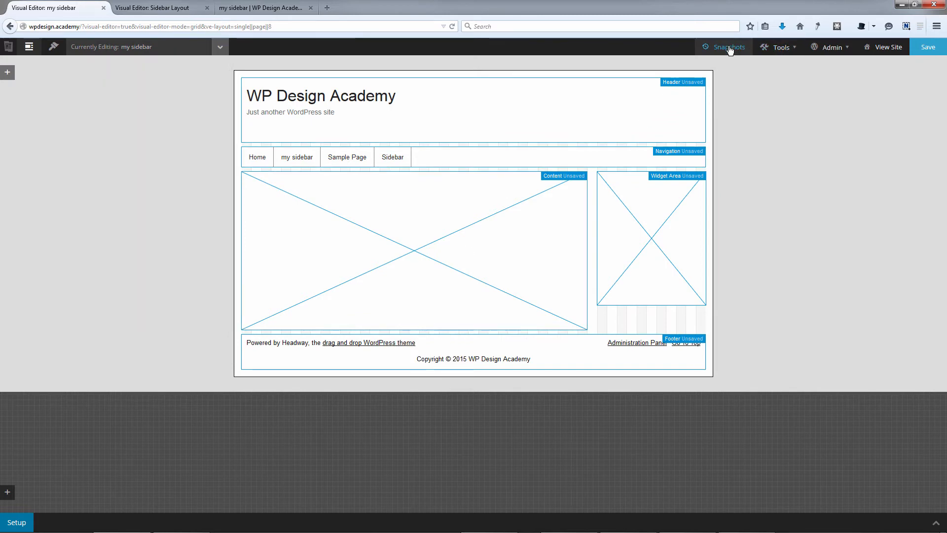
{"action": "left_click", "coordinate": [540, 221]}
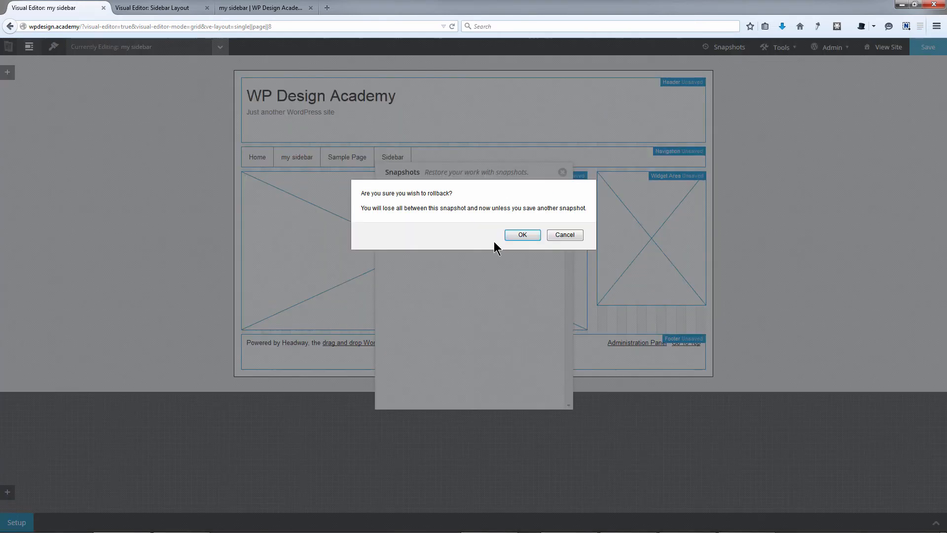
{"action": "left_click", "coordinate": [522, 235]}
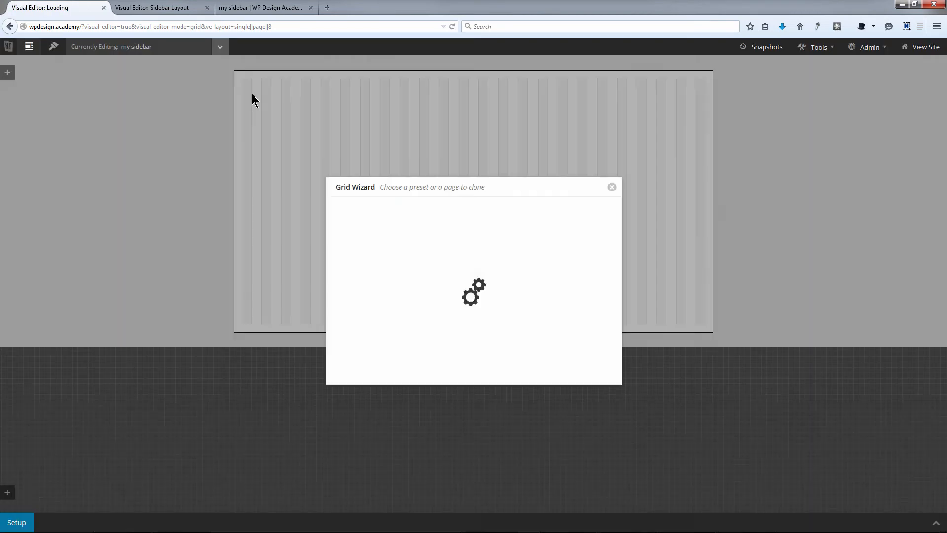
{"action": "left_click", "coordinate": [611, 187]}
{"action": "left_click", "coordinate": [220, 46]}
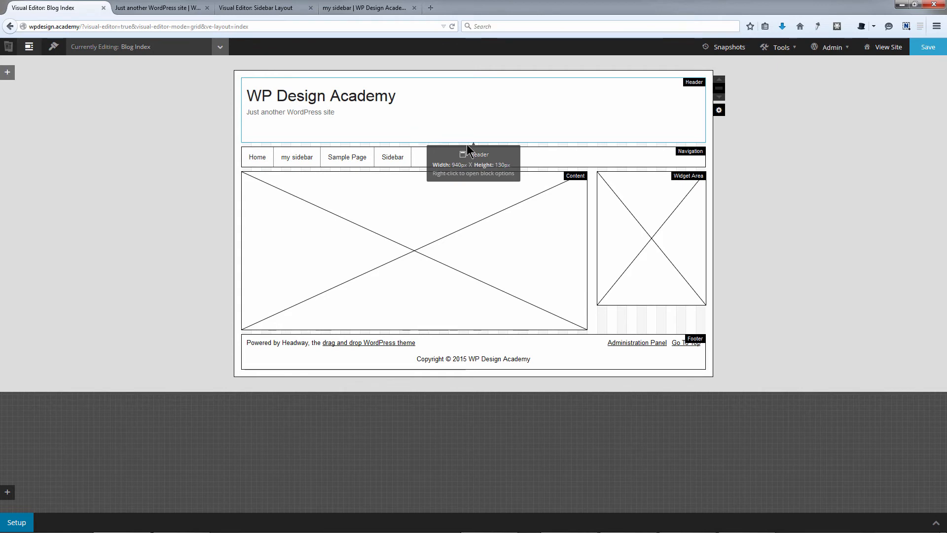
Step: Save the Blog Index layout and close all the other browser tabs
{"action": "left_click", "coordinate": [932, 54]}
{"action": "right_click", "coordinate": [82, 7]}
{"action": "left_click", "coordinate": [143, 73]}
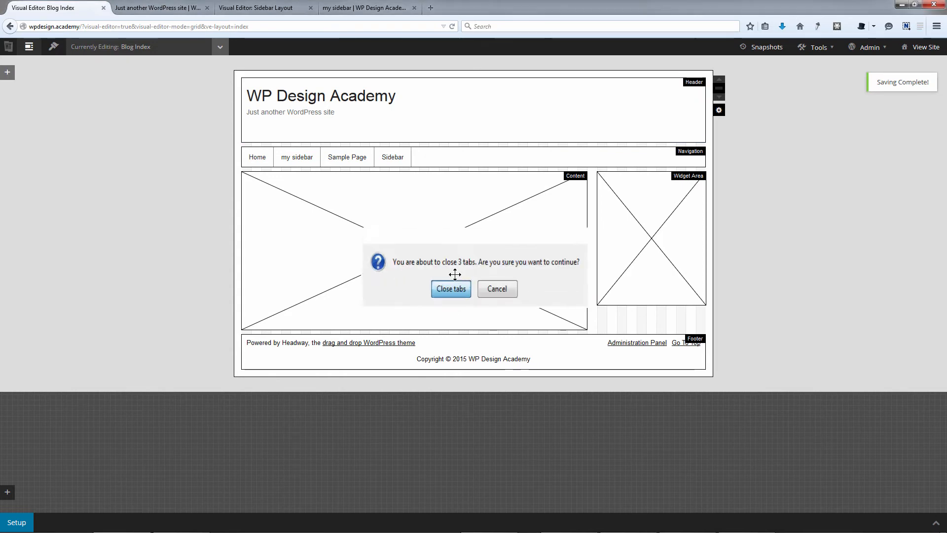
{"action": "left_click", "coordinate": [450, 288]}
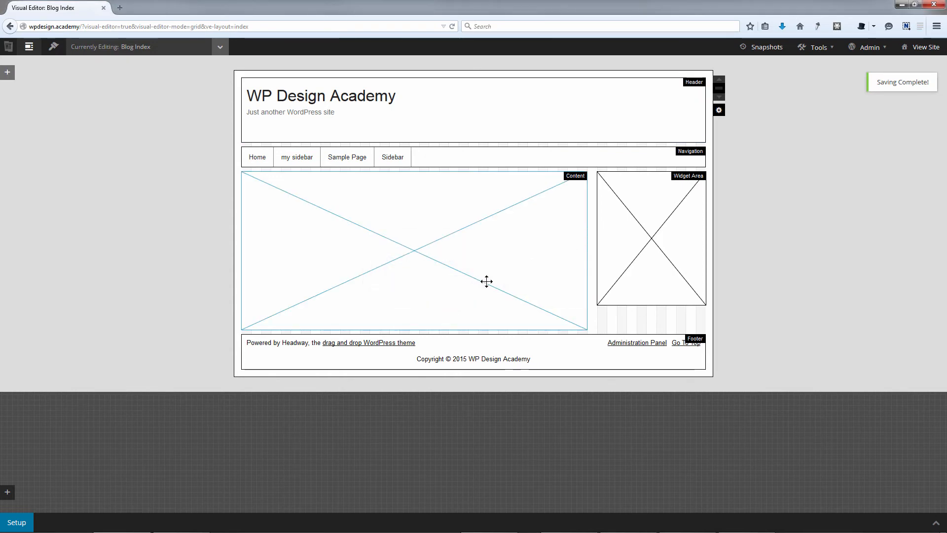
Step: View the live site and check the layout of the my sidebar page, the Sample Page and the home page
{"action": "left_click", "coordinate": [906, 52]}
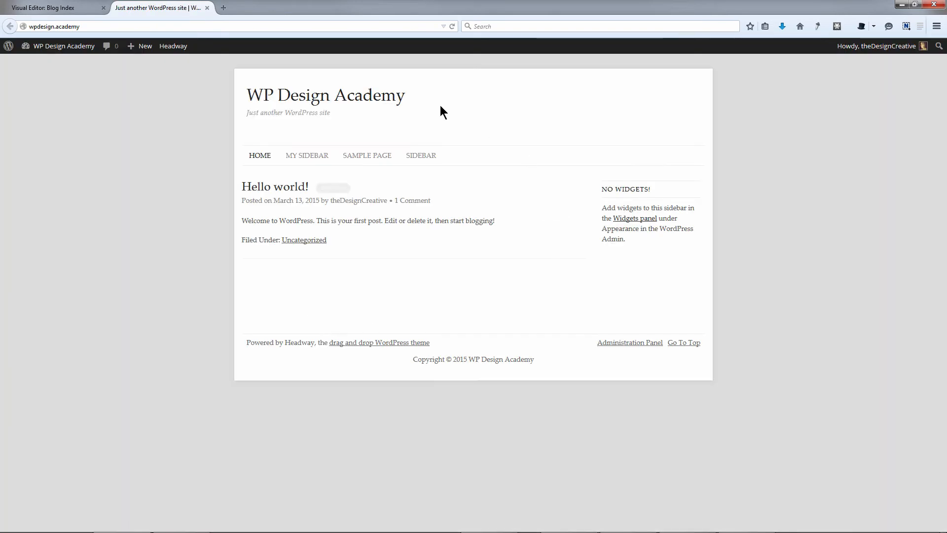
{"action": "left_click", "coordinate": [307, 155]}
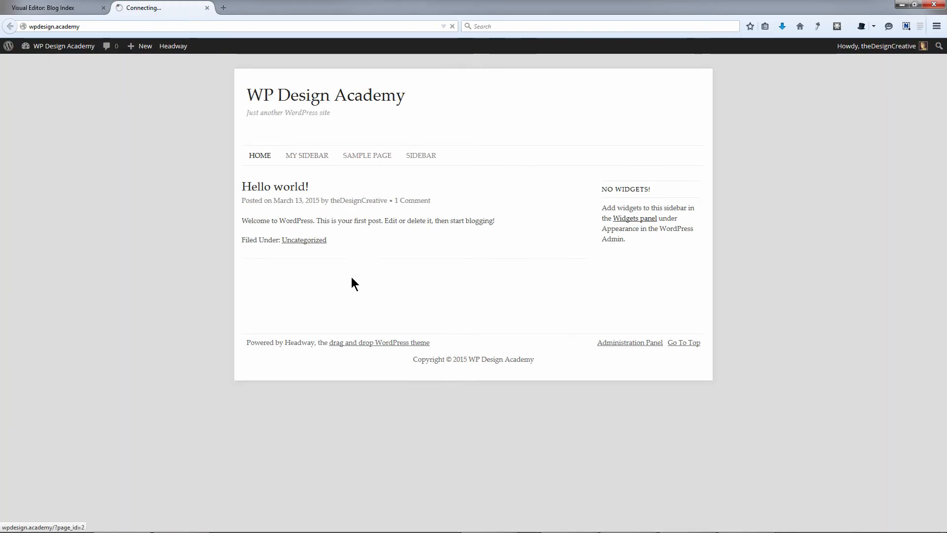
{"action": "left_click", "coordinate": [377, 159]}
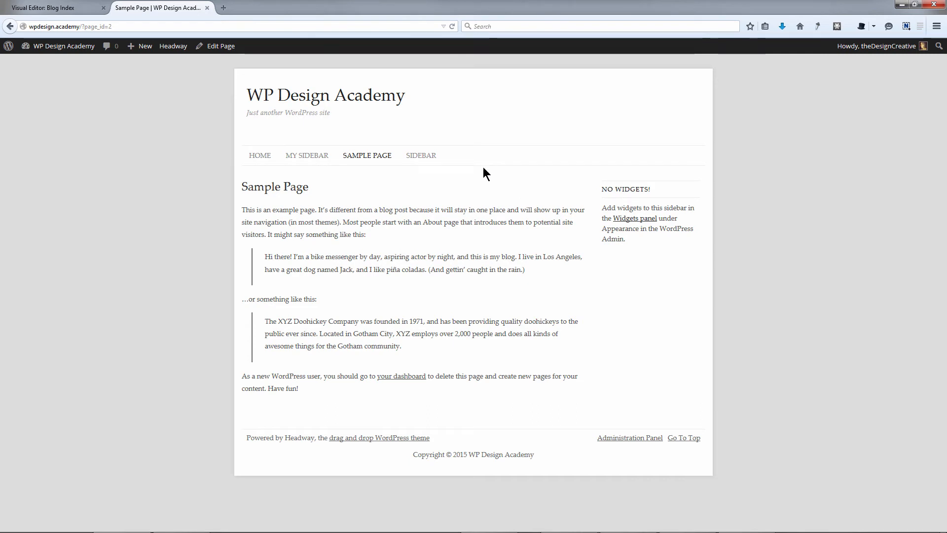
{"action": "left_click", "coordinate": [257, 160]}
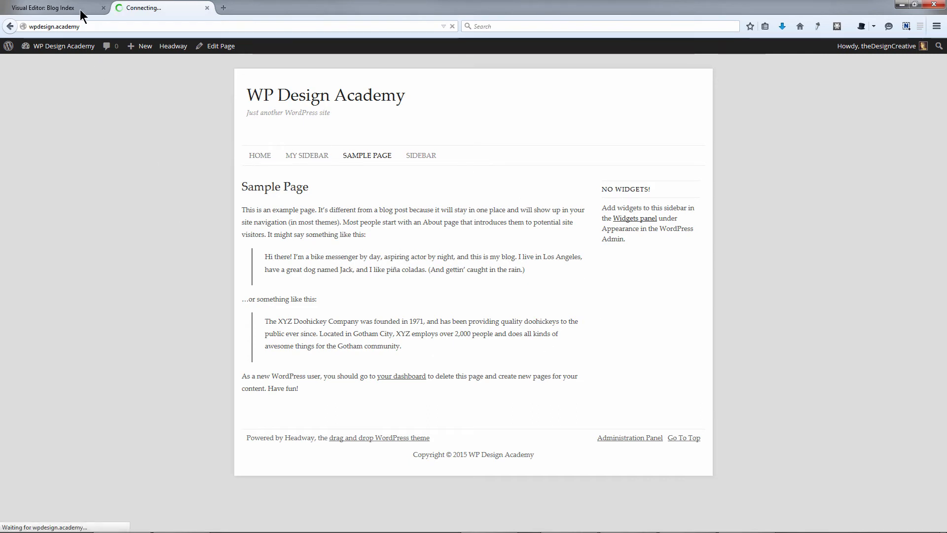
Step: Open the Page layout under Single in the visual editor and clone the Blog Index layout into its grid
{"action": "left_click", "coordinate": [35, 8]}
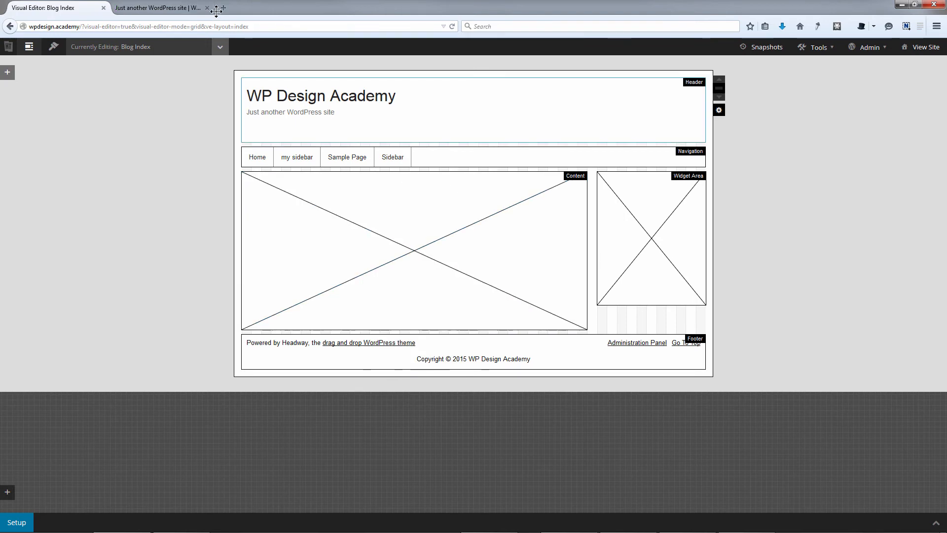
{"action": "left_click", "coordinate": [220, 48]}
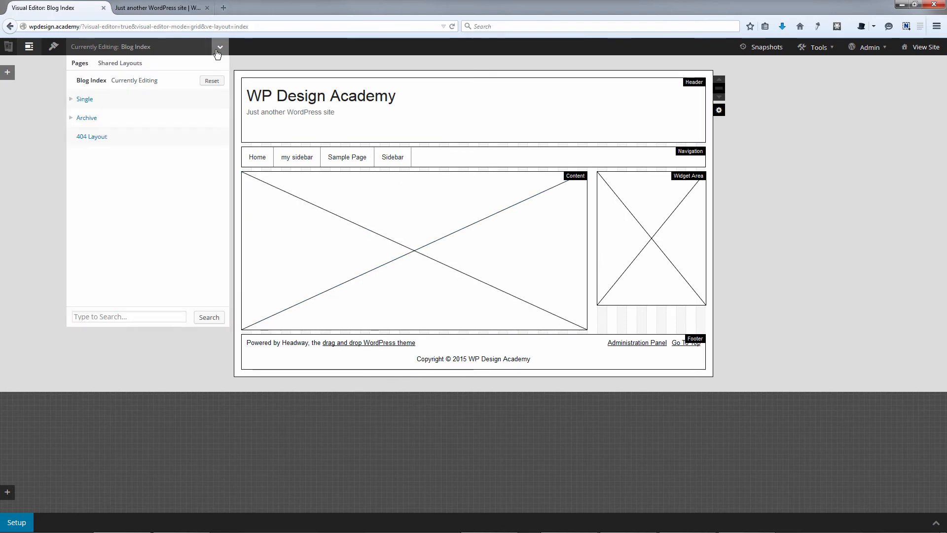
{"action": "left_click", "coordinate": [126, 102]}
{"action": "left_click", "coordinate": [205, 140]}
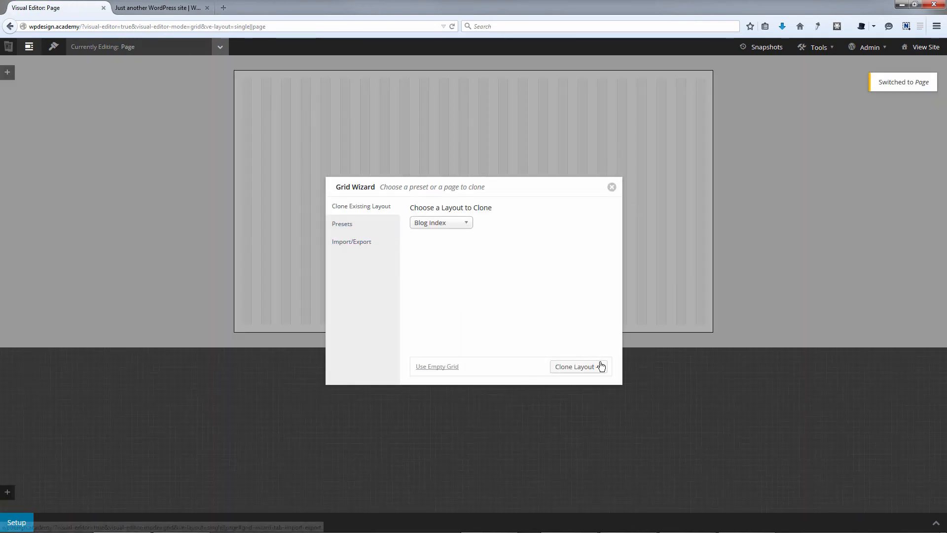
{"action": "left_click", "coordinate": [587, 370]}
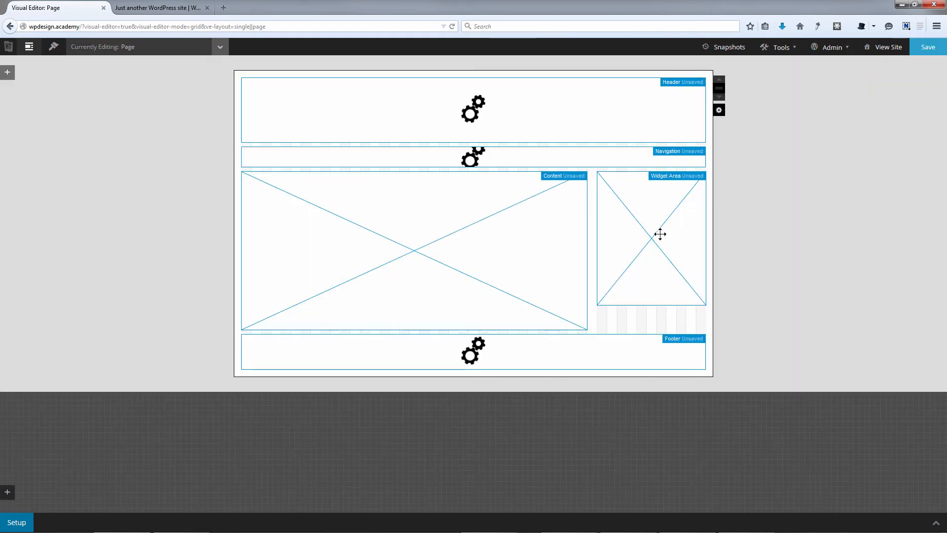
Step: Delete the Page layout's Widget Area block, stretch the Content block across the full grid width, and save
{"action": "right_click", "coordinate": [659, 242]}
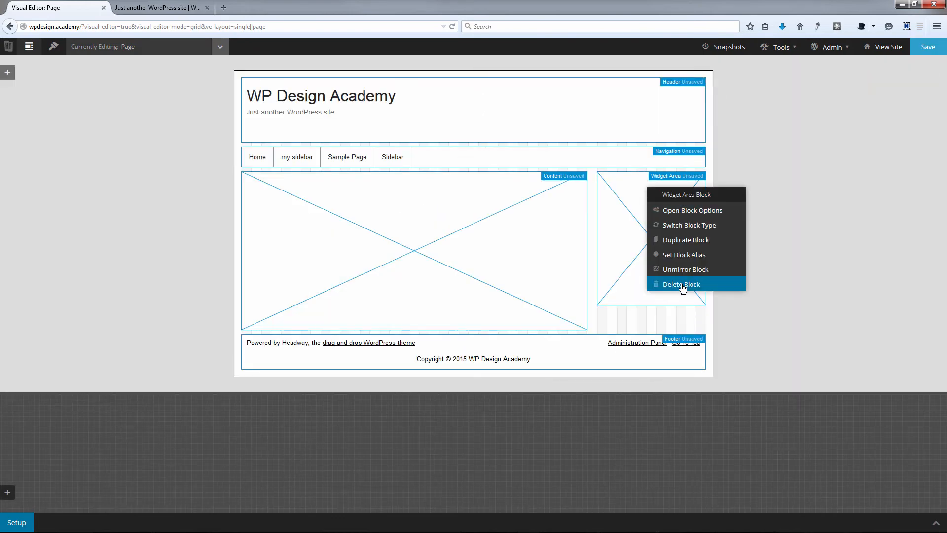
{"action": "left_click", "coordinate": [676, 284]}
{"action": "left_click", "coordinate": [467, 234]}
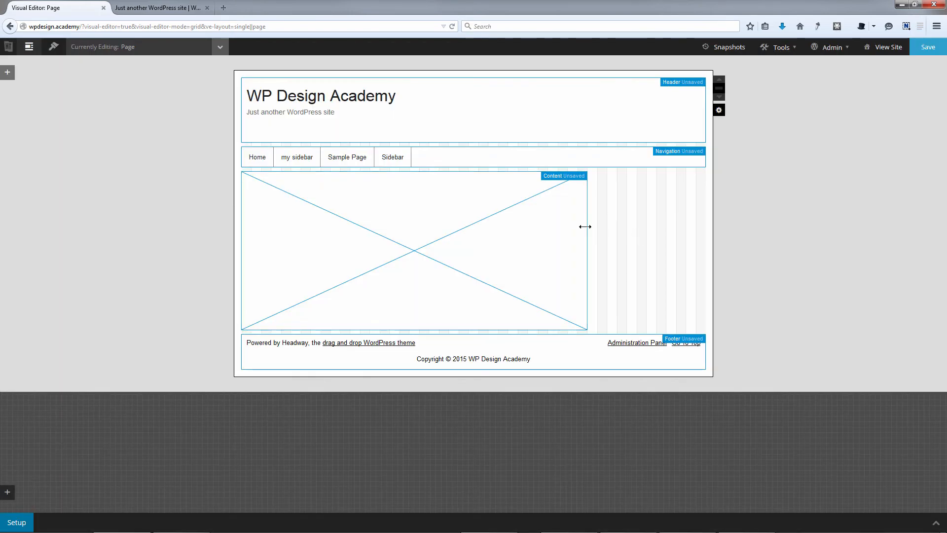
{"action": "left_click_drag", "start_coordinate": [585, 227], "coordinate": [869, 178]}
{"action": "left_click", "coordinate": [943, 42]}
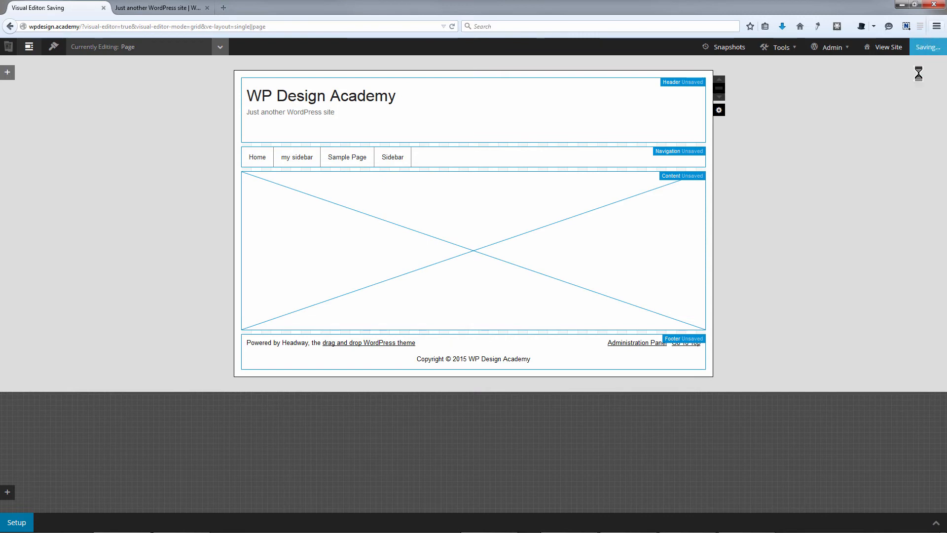
Step: Reload the live home page and check the my sidebar page against it
{"action": "left_click", "coordinate": [161, 11]}
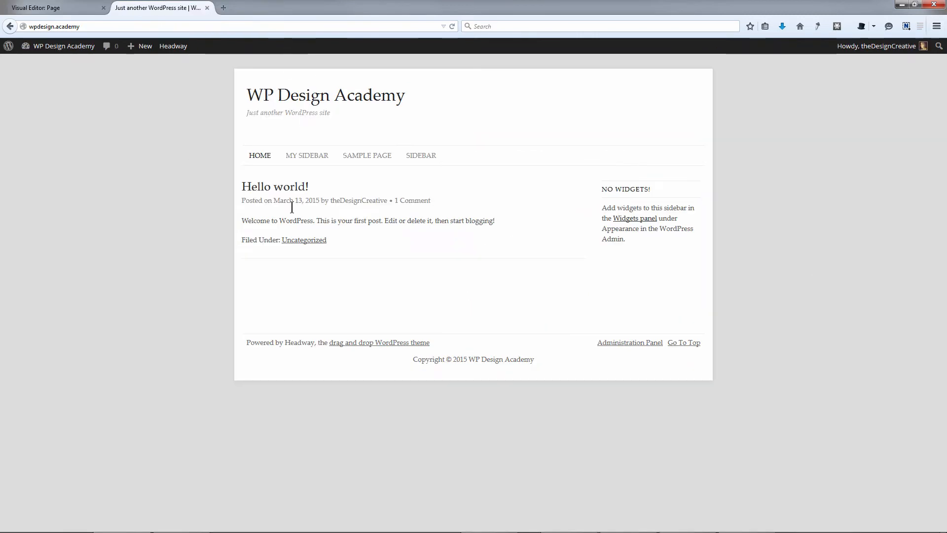
{"action": "left_click", "coordinate": [452, 27]}
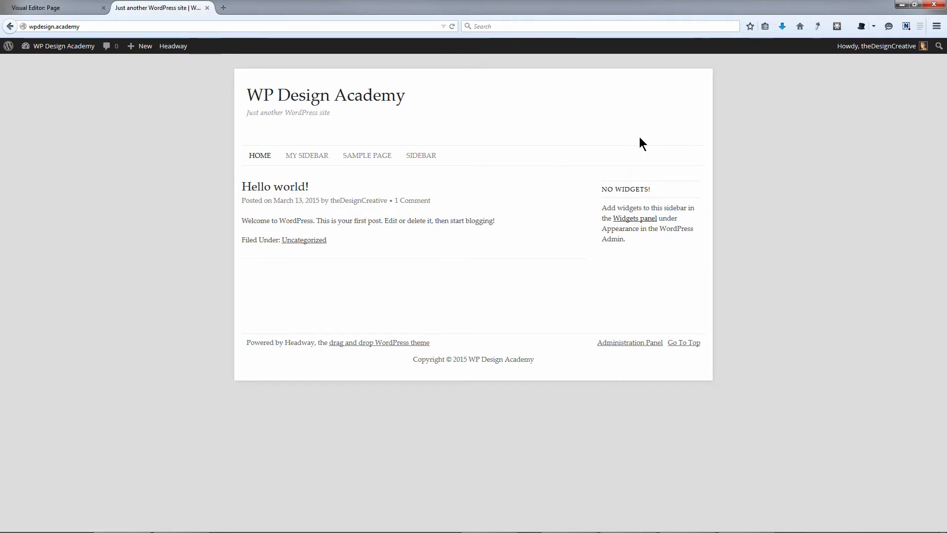
{"action": "left_click", "coordinate": [307, 155]}
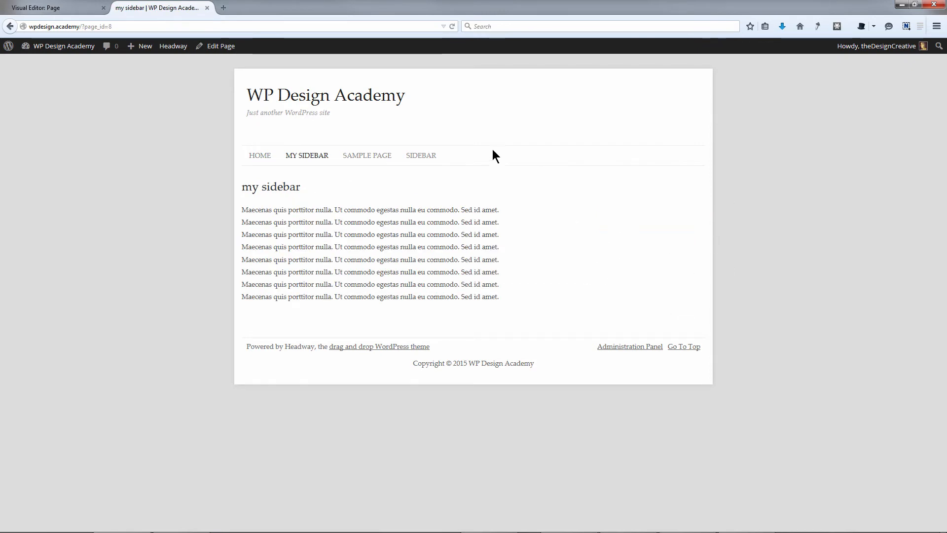
Step: Narrow the Header block of the Blog Index layout to roughly the right-hand third of the grid, and save
{"action": "left_click", "coordinate": [72, 9]}
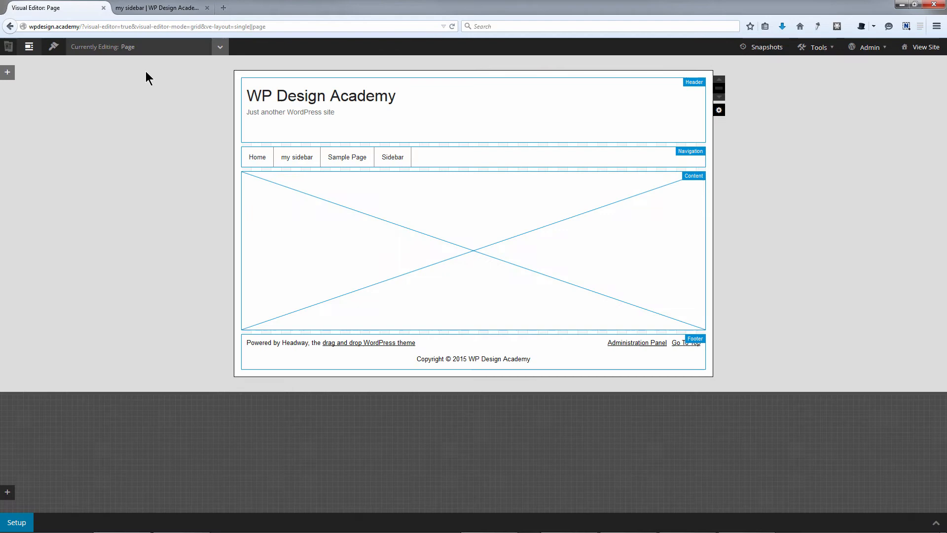
{"action": "left_click", "coordinate": [220, 48]}
{"action": "left_click", "coordinate": [212, 84]}
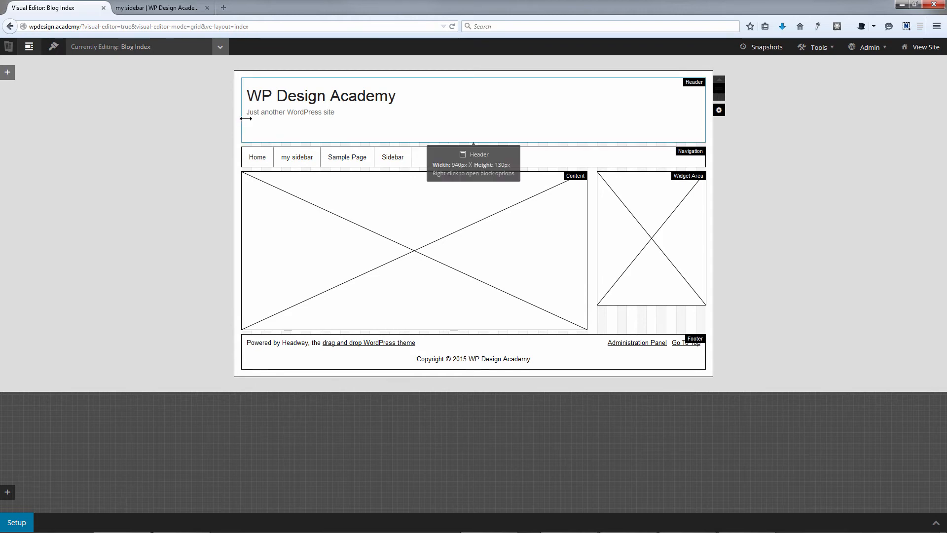
{"action": "left_click_drag", "start_coordinate": [244, 121], "coordinate": [559, 124]}
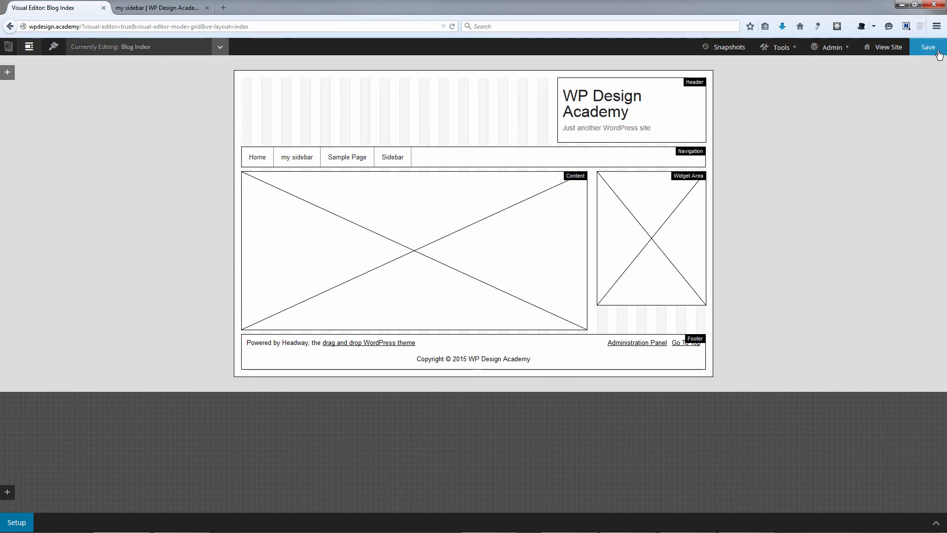
{"action": "left_click", "coordinate": [929, 48]}
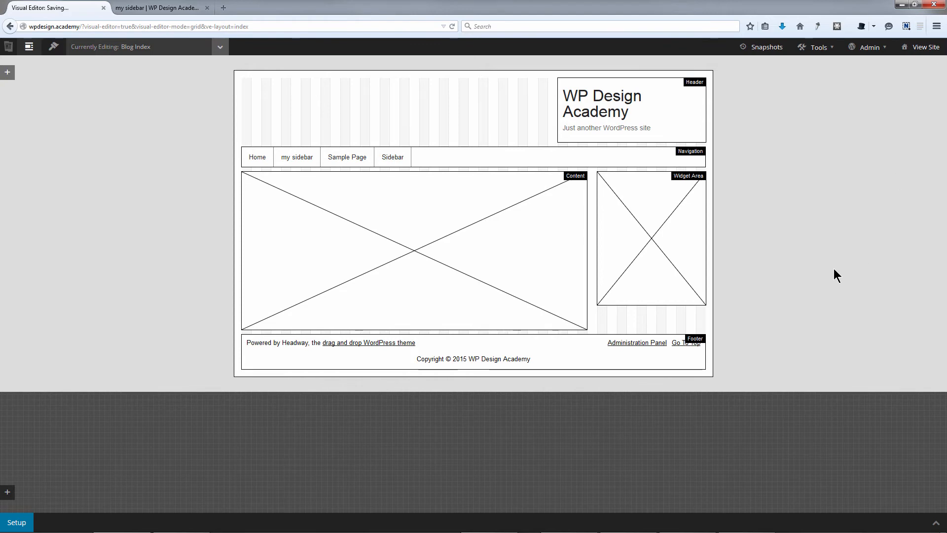
Step: Check the header on the live home and my sidebar pages, and review the visual editor's list of page layouts
{"action": "left_click", "coordinate": [888, 47]}
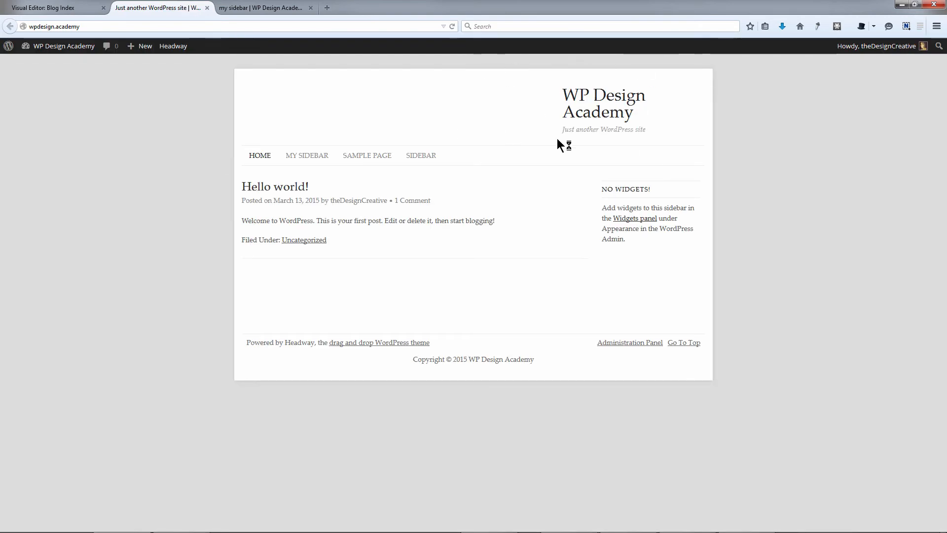
{"action": "left_click", "coordinate": [308, 155]}
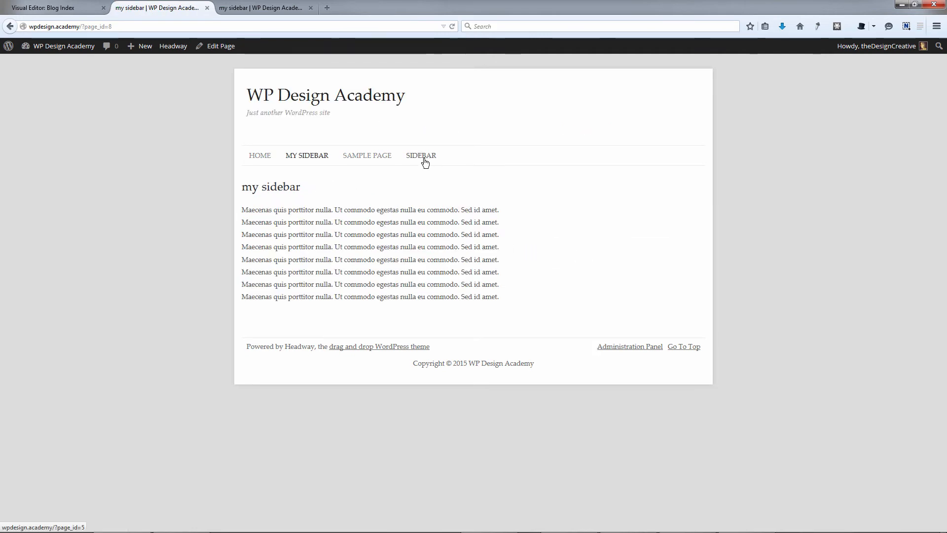
{"action": "left_click", "coordinate": [57, 8]}
{"action": "left_click", "coordinate": [220, 47]}
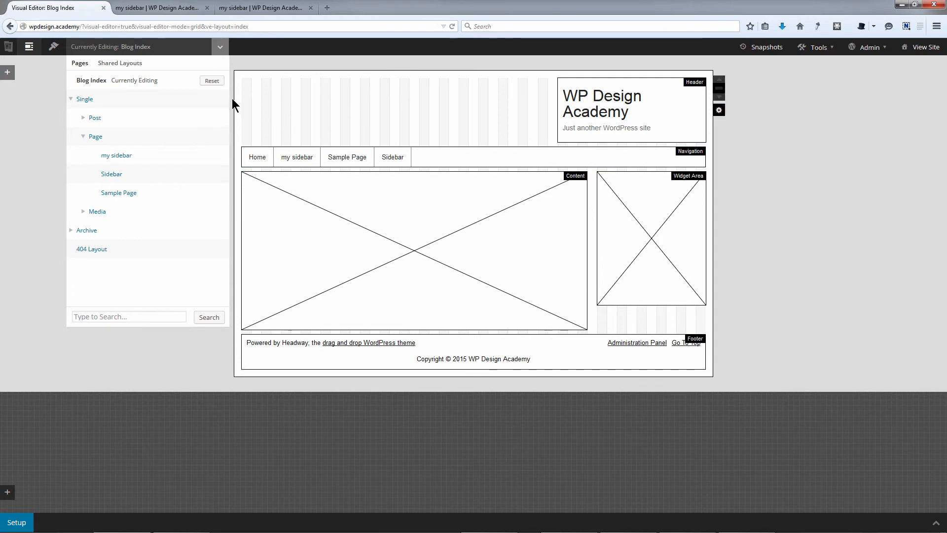
Step: Compare the Blog Index grid with the header on the live my sidebar page and the live home page
{"action": "left_click", "coordinate": [158, 8]}
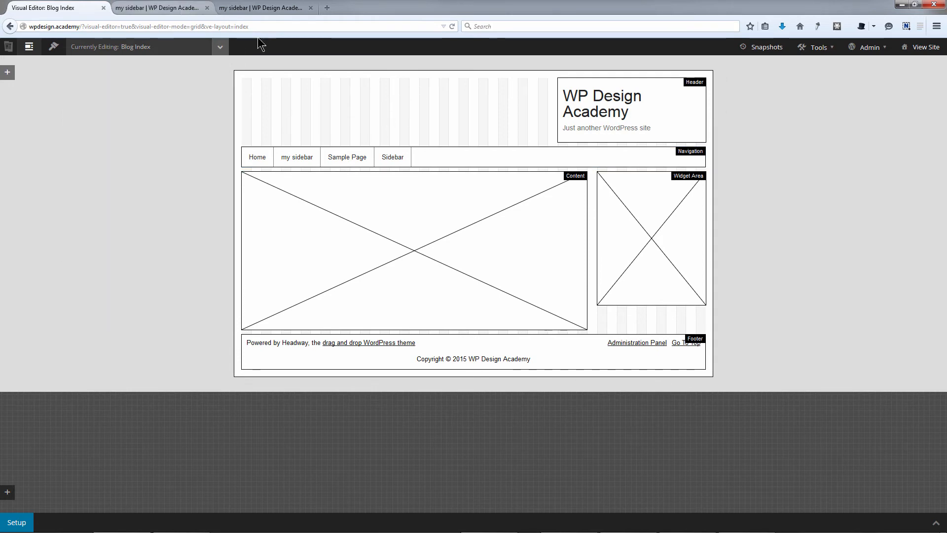
{"action": "left_click", "coordinate": [38, 8]}
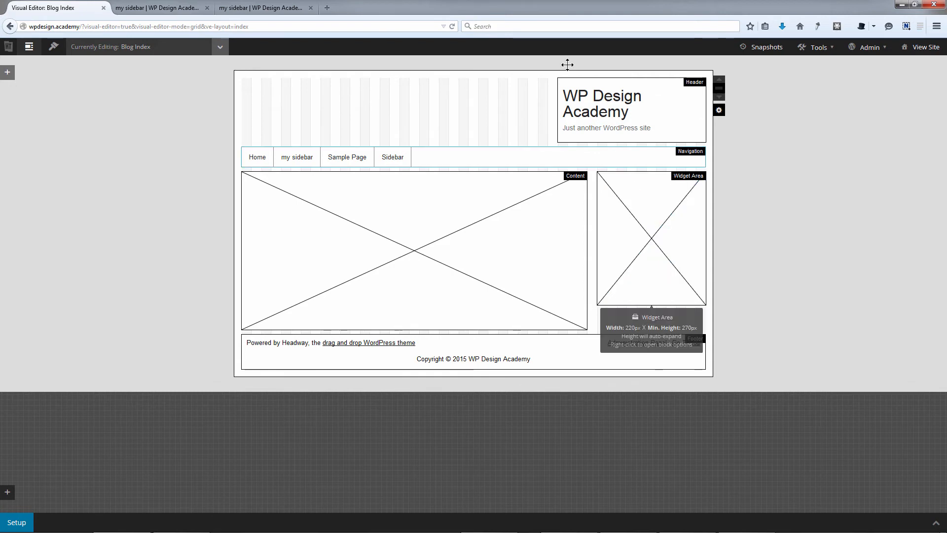
{"action": "left_click", "coordinate": [165, 12]}
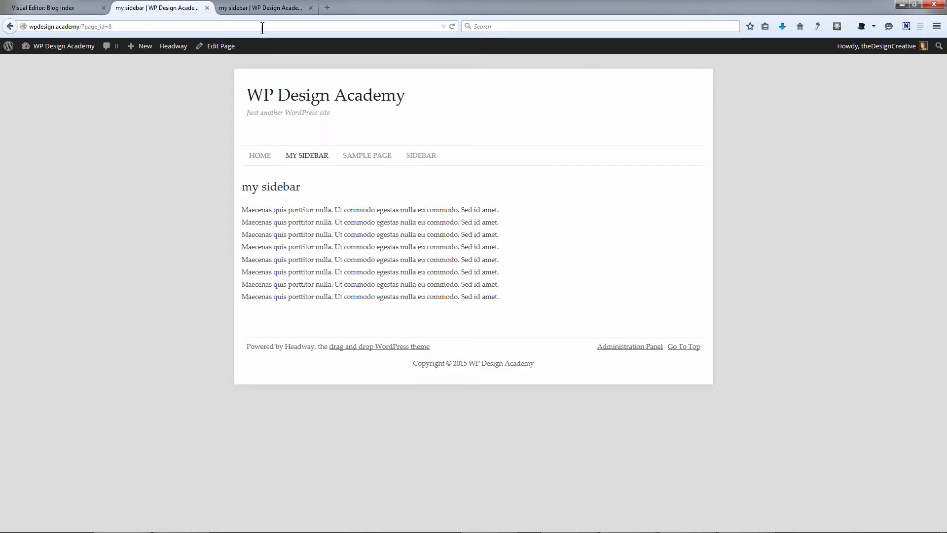
{"action": "left_click", "coordinate": [268, 8]}
{"action": "left_click", "coordinate": [260, 156]}
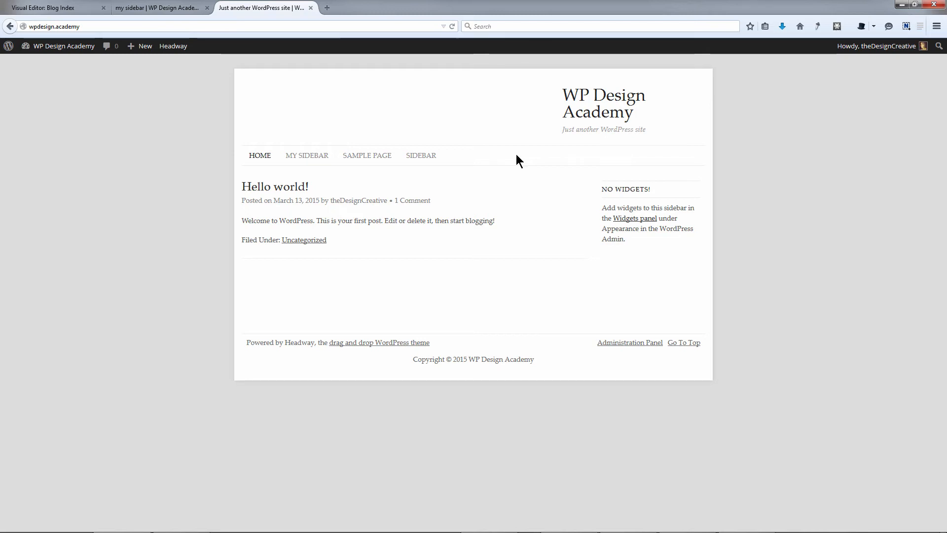
{"action": "mouse_move", "coordinate": [497, 194]}
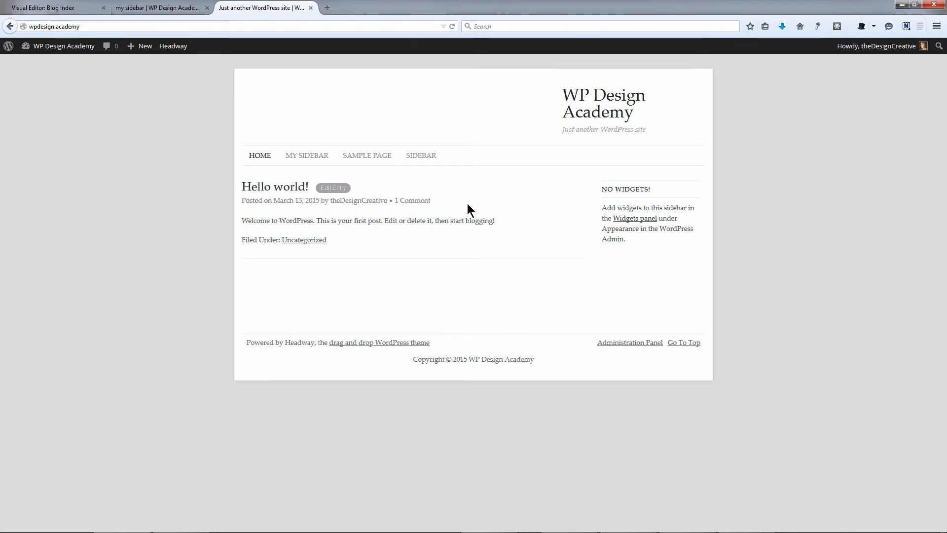
Step: Widen the Header block of the Blog Index layout to nearly the full grid width and switch to the Page layout without saving
{"action": "left_click", "coordinate": [55, 9]}
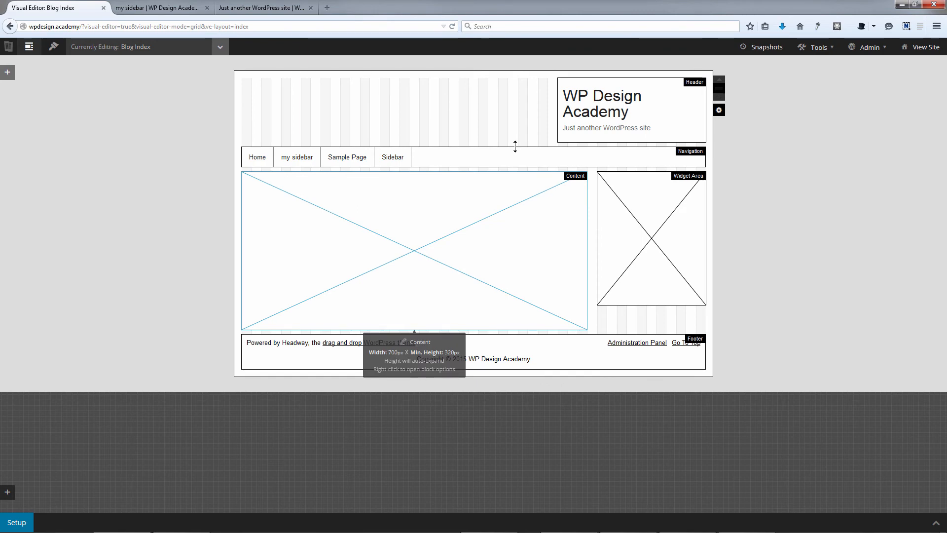
{"action": "left_click_drag", "start_coordinate": [559, 107], "coordinate": [281, 107]}
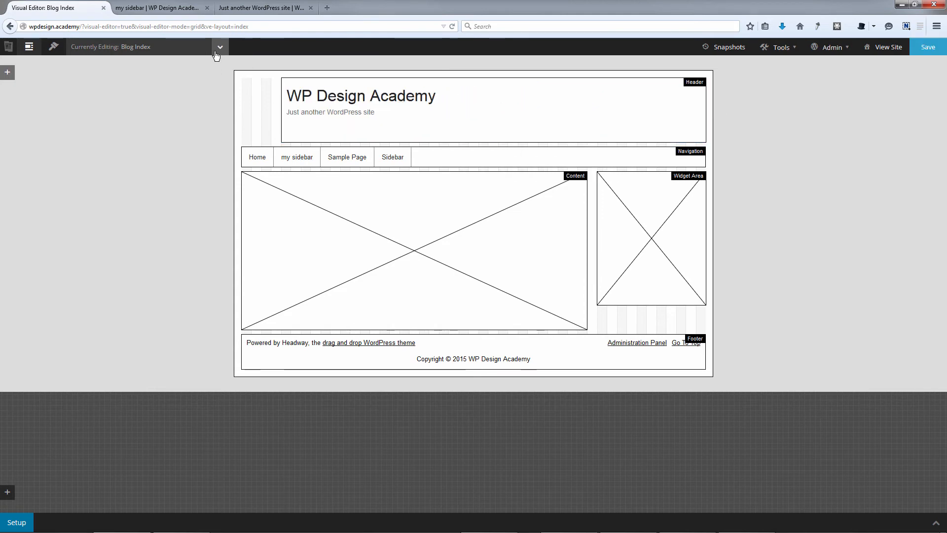
{"action": "left_click", "coordinate": [219, 47]}
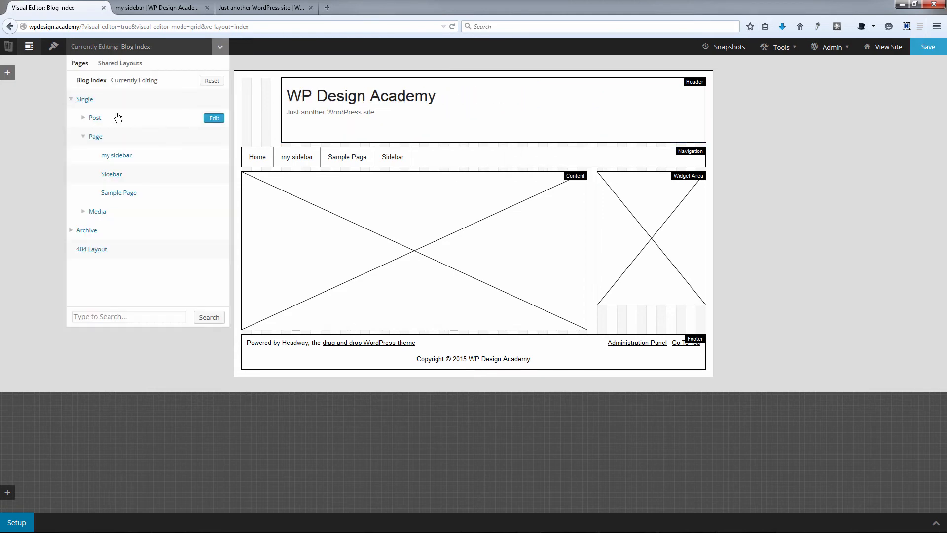
{"action": "left_click", "coordinate": [200, 138]}
{"action": "left_click", "coordinate": [214, 154]}
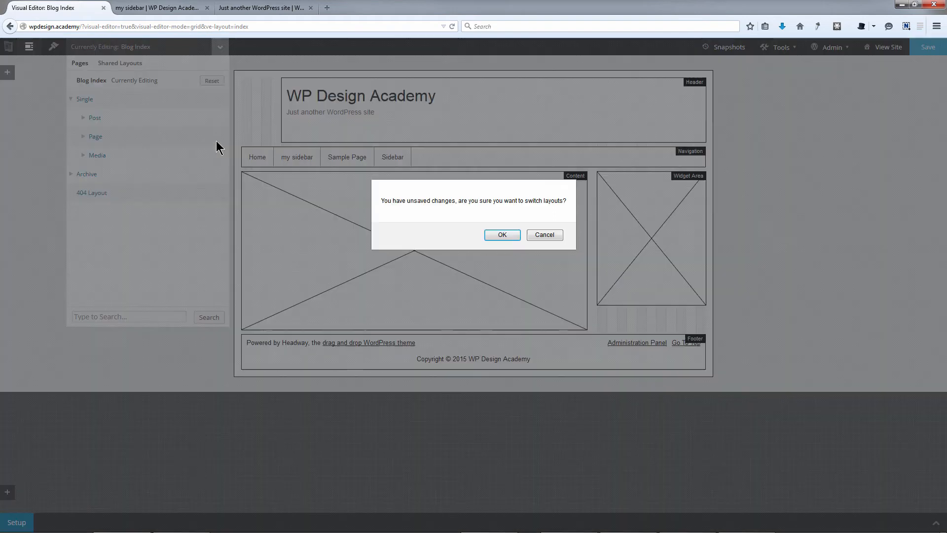
{"action": "left_click", "coordinate": [501, 235]}
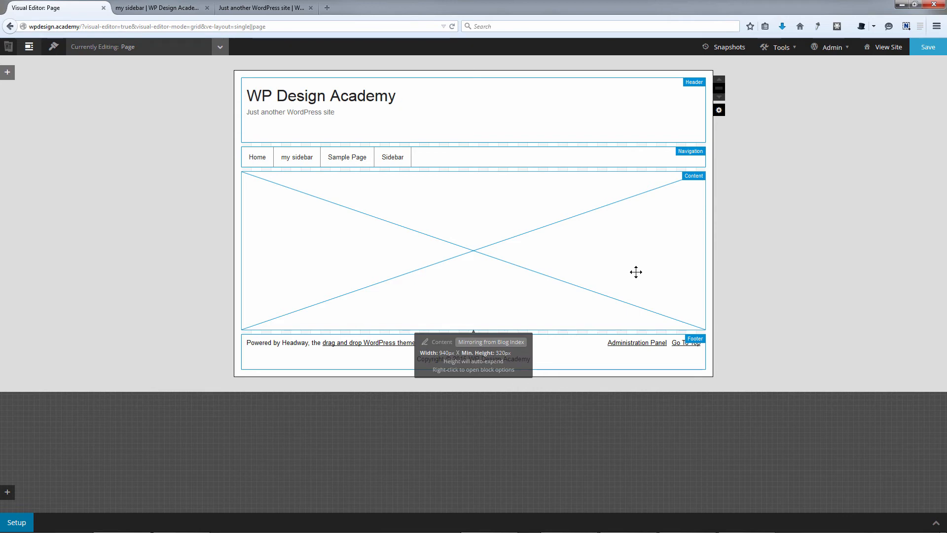
Step: Return to the Blog Index layout, add a fixed wrapper above the existing one and set its alias to header
{"action": "left_click", "coordinate": [220, 49]}
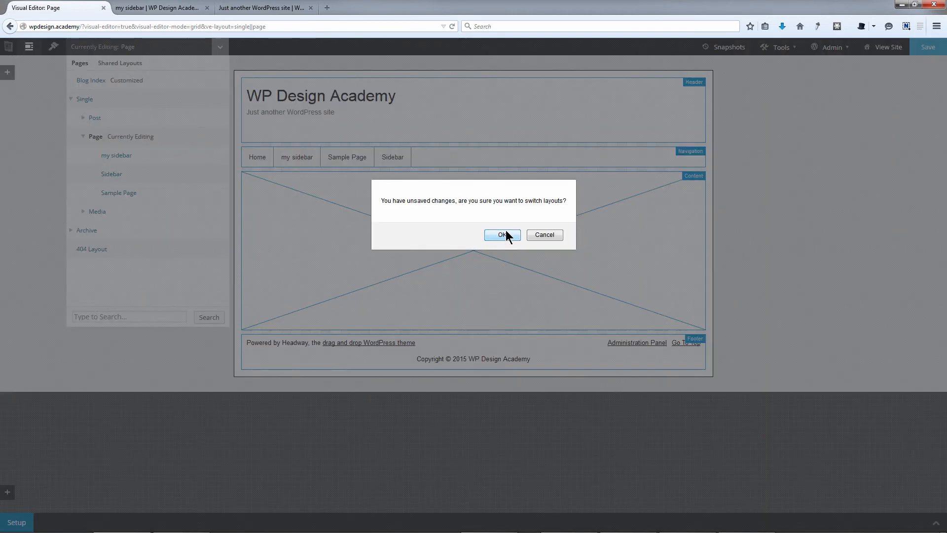
{"action": "left_click", "coordinate": [502, 234]}
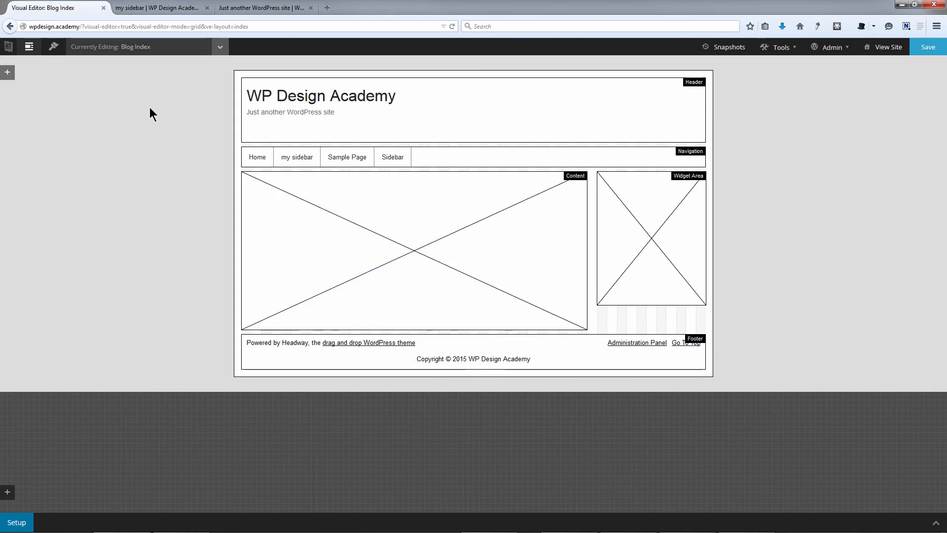
{"action": "left_click", "coordinate": [7, 74]}
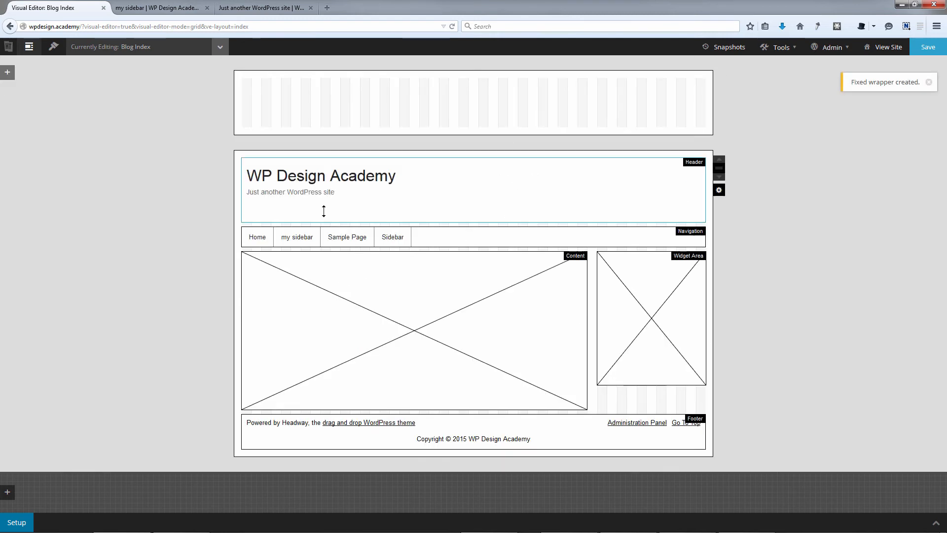
{"action": "right_click", "coordinate": [312, 90]}
{"action": "left_click", "coordinate": [351, 144]}
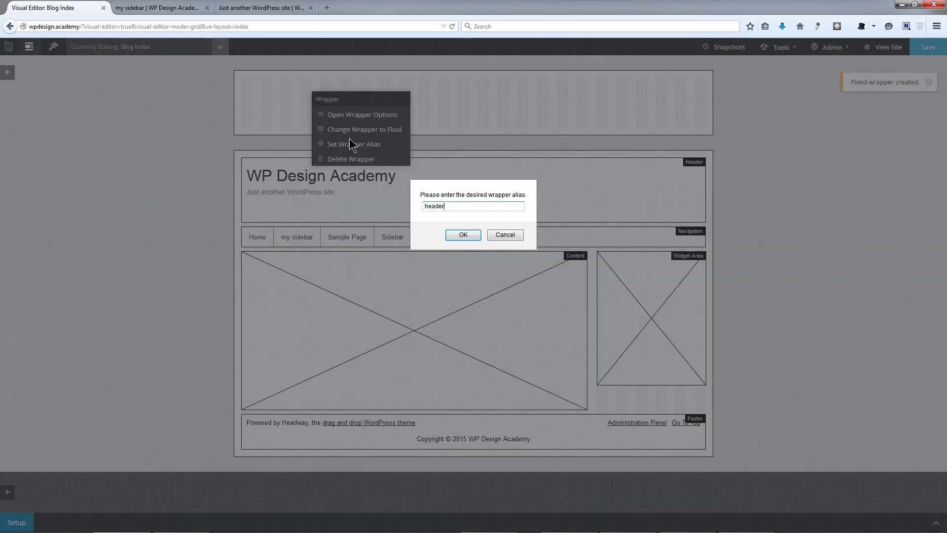
{"action": "left_click", "coordinate": [464, 235]}
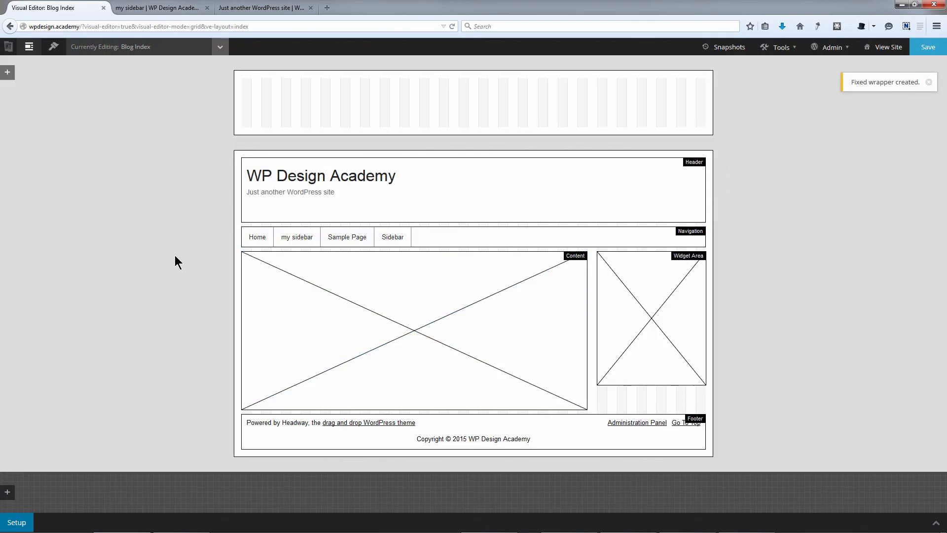
Step: Add a fixed wrapper below the main wrapper of the Blog Index layout and give it the alias footer
{"action": "left_click", "coordinate": [8, 493]}
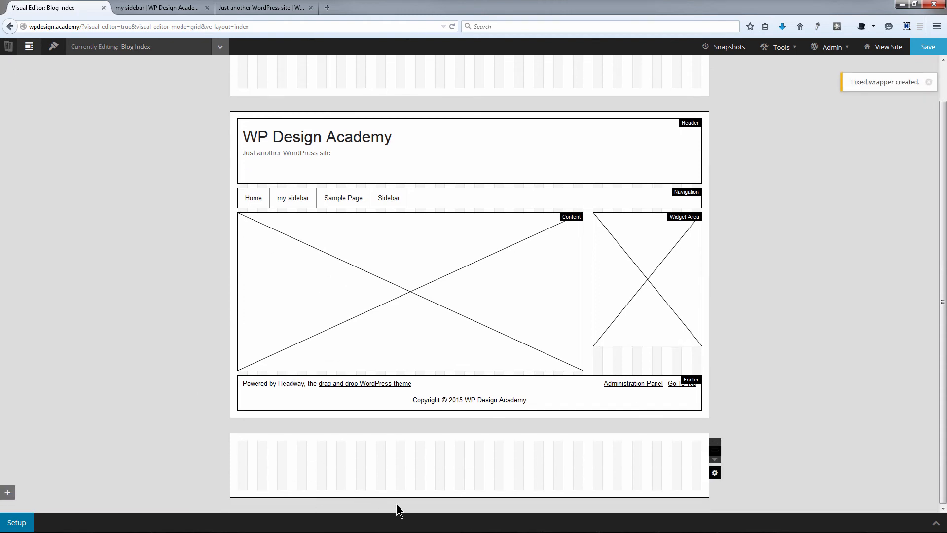
{"action": "right_click", "coordinate": [292, 488]}
{"action": "left_click", "coordinate": [333, 501]}
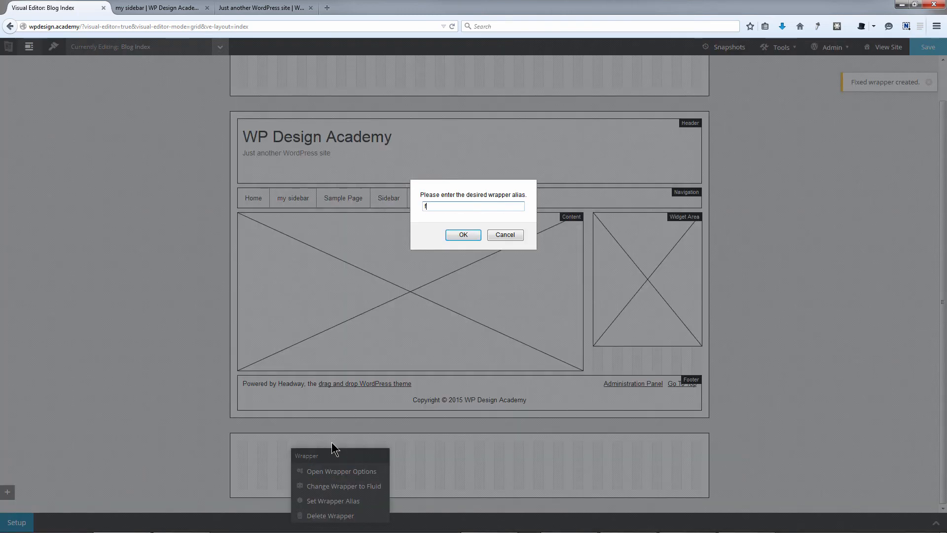
{"action": "key", "text": "Return"}
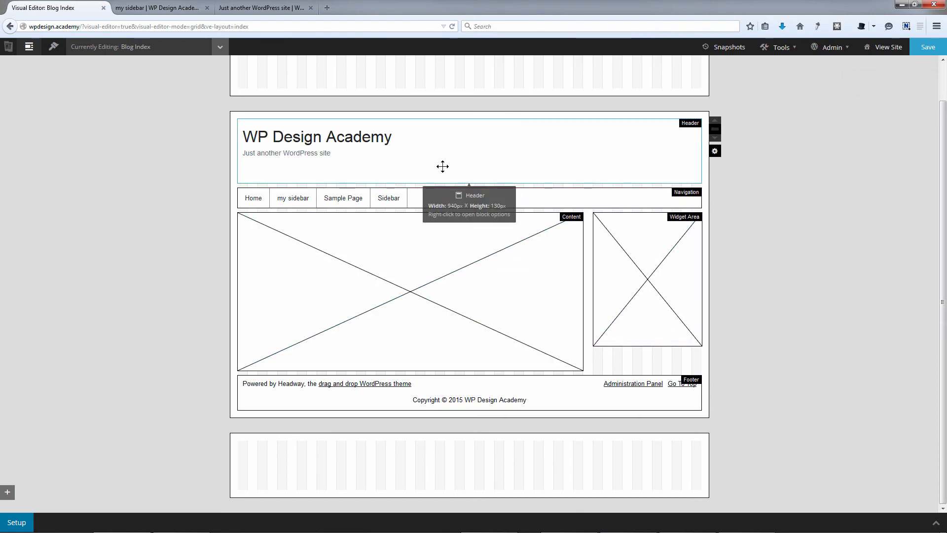
Step: Move the Header block into the header wrapper, make that wrapper taller, and place the Navigation block beneath the Header
{"action": "scroll", "coordinate": [307, 169], "scroll_direction": "up", "scroll_amount": 2}
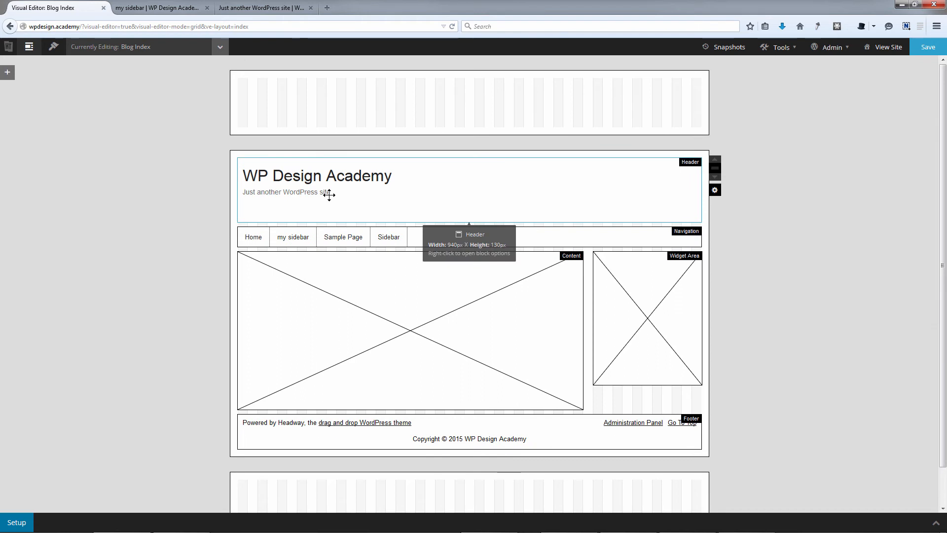
{"action": "left_click_drag", "start_coordinate": [329, 195], "coordinate": [318, 95]}
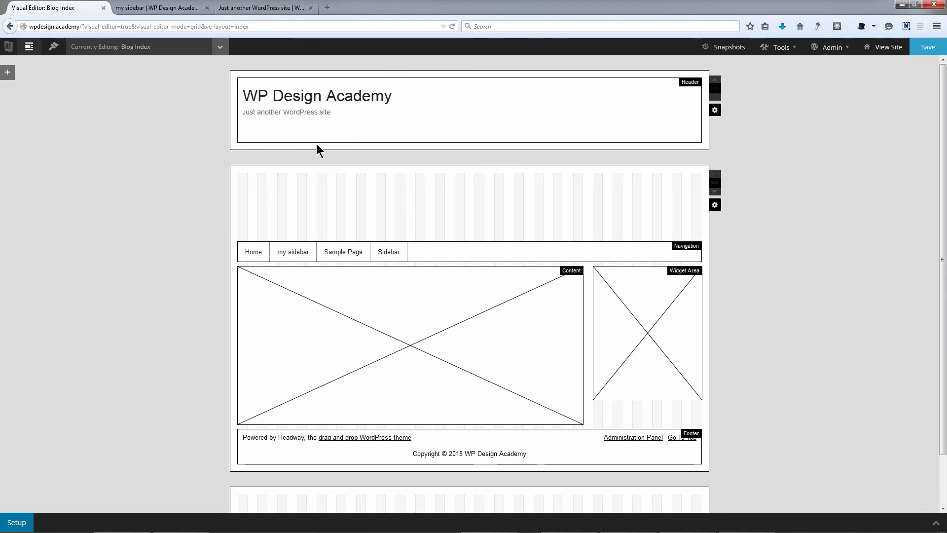
{"action": "left_click_drag", "start_coordinate": [316, 149], "coordinate": [312, 192]}
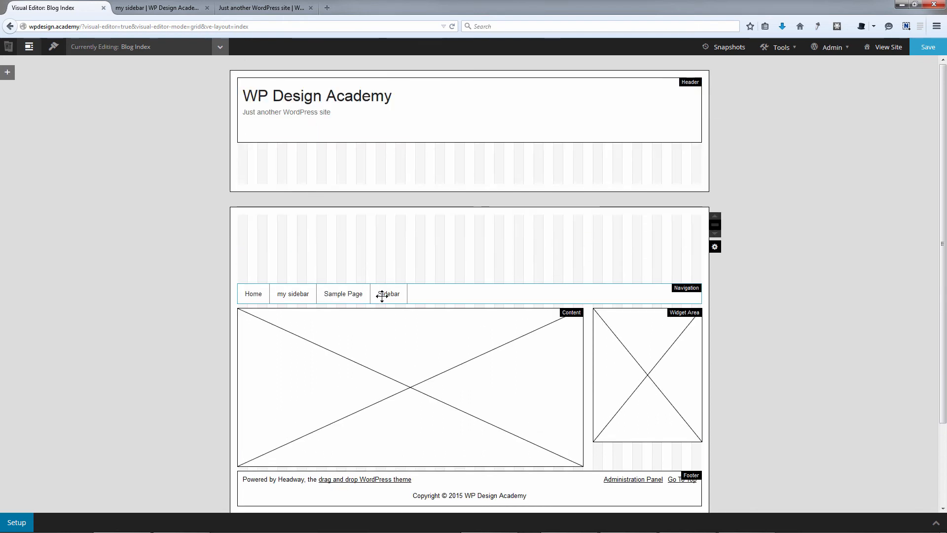
{"action": "left_click_drag", "start_coordinate": [382, 296], "coordinate": [390, 142]}
Step: Move the Footer block into the footer wrapper and save the Blog Index layout
{"action": "scroll", "coordinate": [499, 241], "scroll_direction": "down", "scroll_amount": 3}
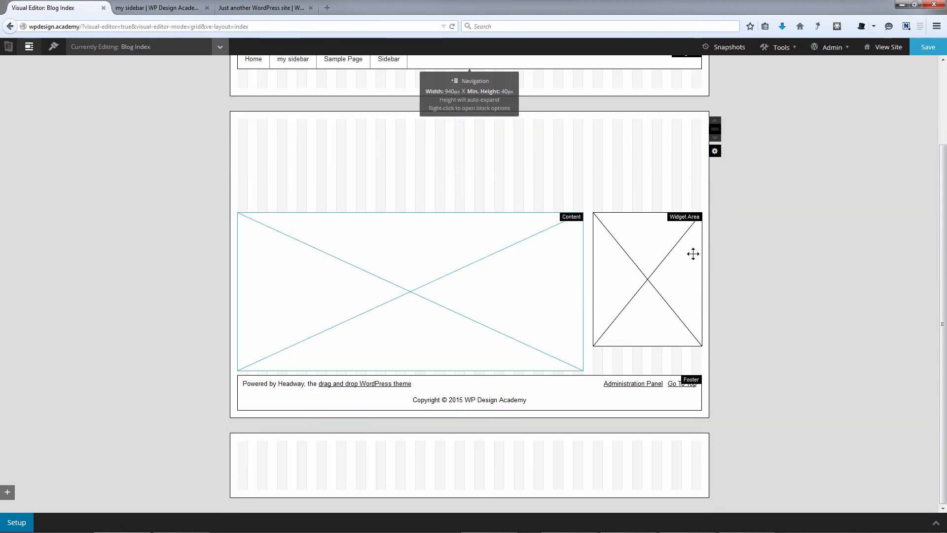
{"action": "left_click_drag", "start_coordinate": [452, 383], "coordinate": [441, 449]}
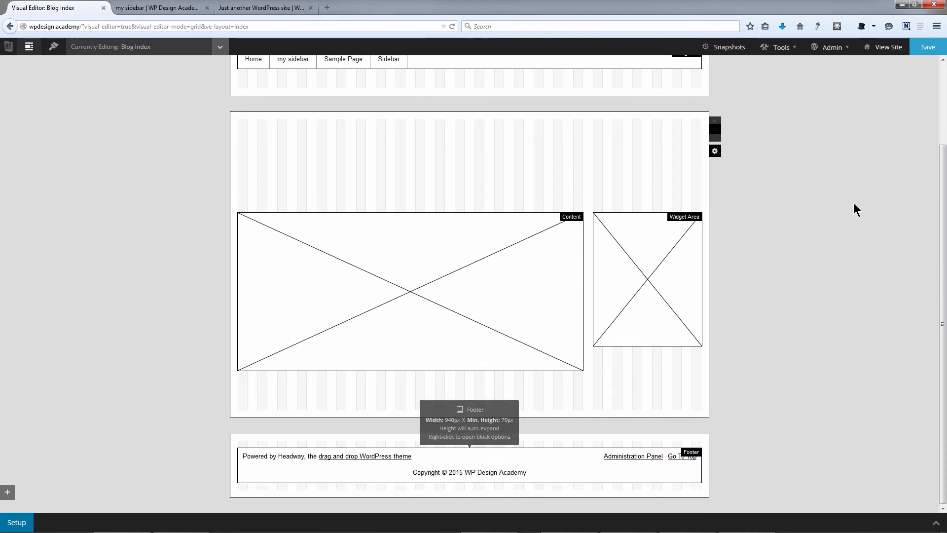
{"action": "left_click", "coordinate": [926, 47]}
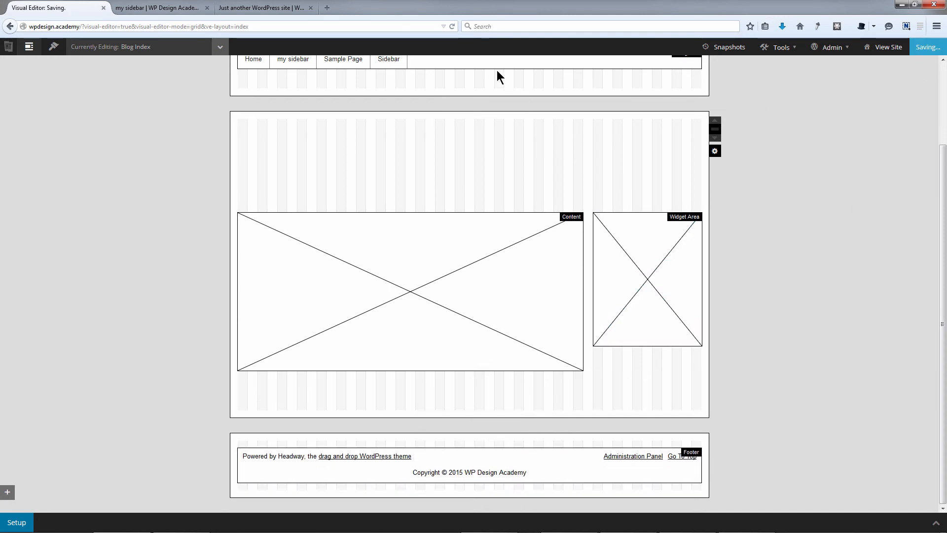
Step: Compare the wrappers on the live home page with those on the my sidebar page
{"action": "left_click", "coordinate": [185, 8]}
{"action": "left_click", "coordinate": [49, 9]}
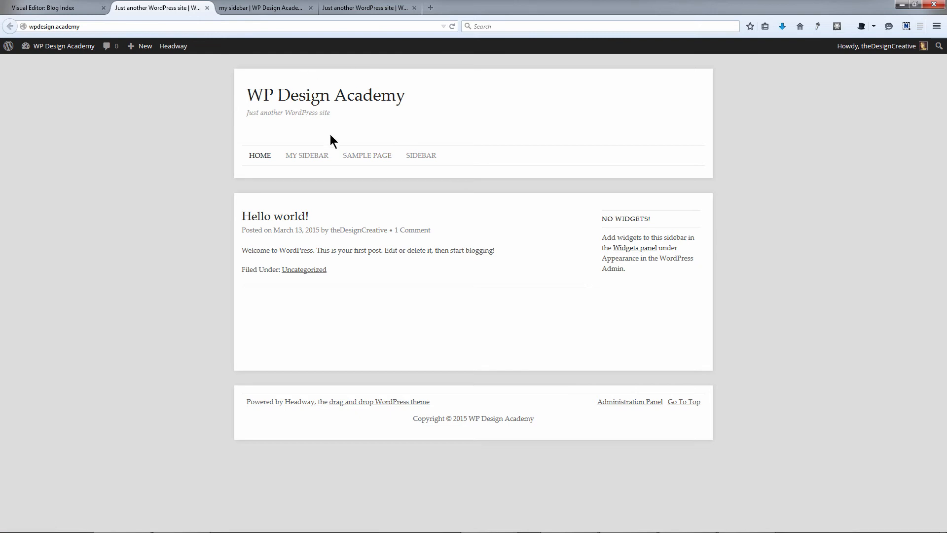
{"action": "left_click", "coordinate": [307, 157]}
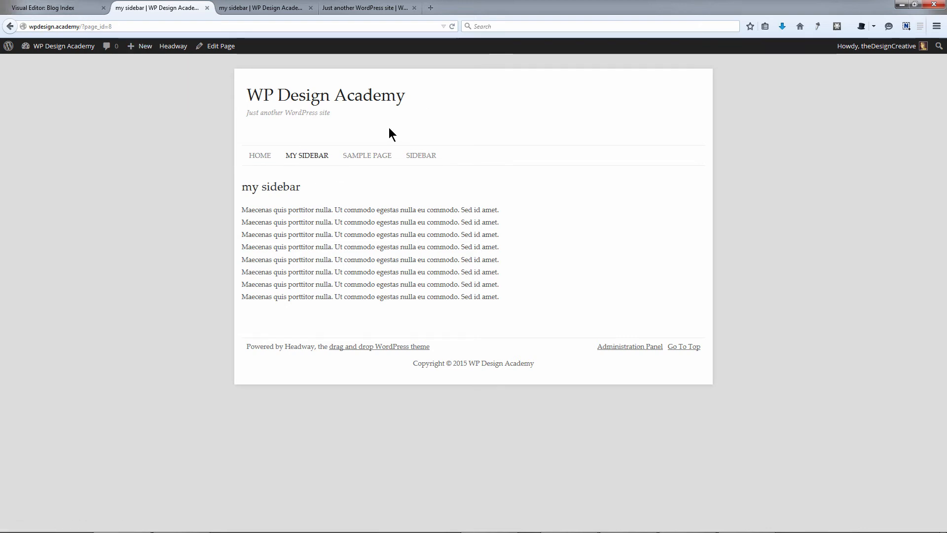
Step: Return to the visual editor and switch from the Blog Index to the Page layout under Single
{"action": "left_click", "coordinate": [81, 8]}
{"action": "scroll", "coordinate": [394, 144], "scroll_direction": "up", "scroll_amount": 3}
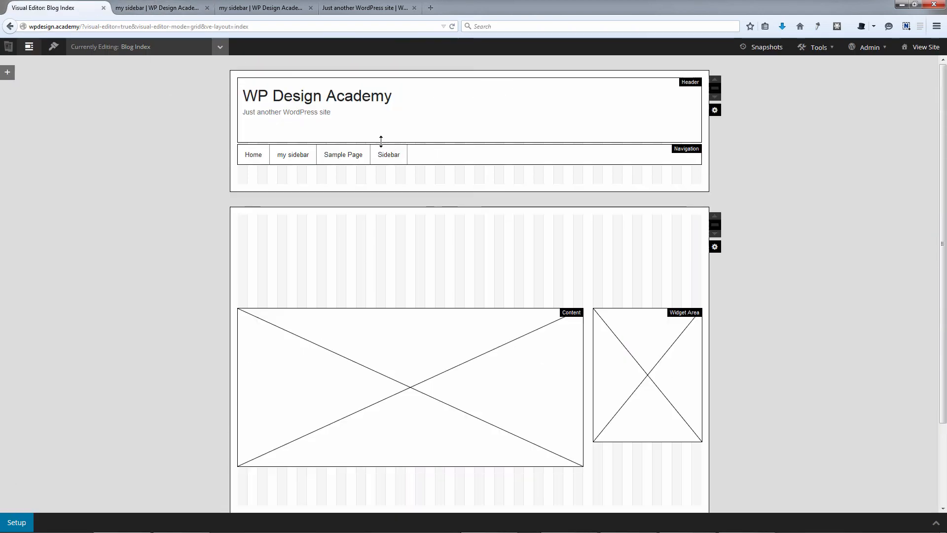
{"action": "left_click", "coordinate": [219, 48]}
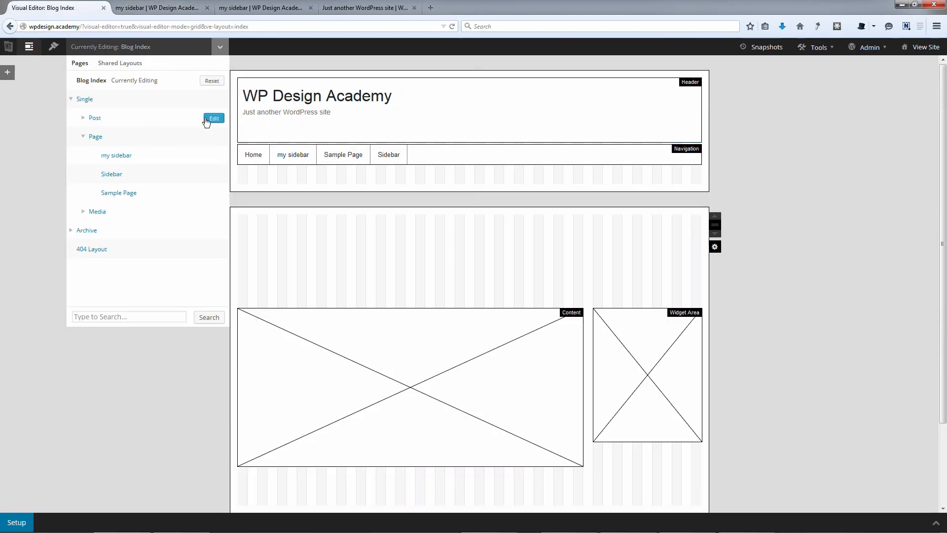
{"action": "mouse_move", "coordinate": [217, 136]}
{"action": "left_click", "coordinate": [214, 98]}
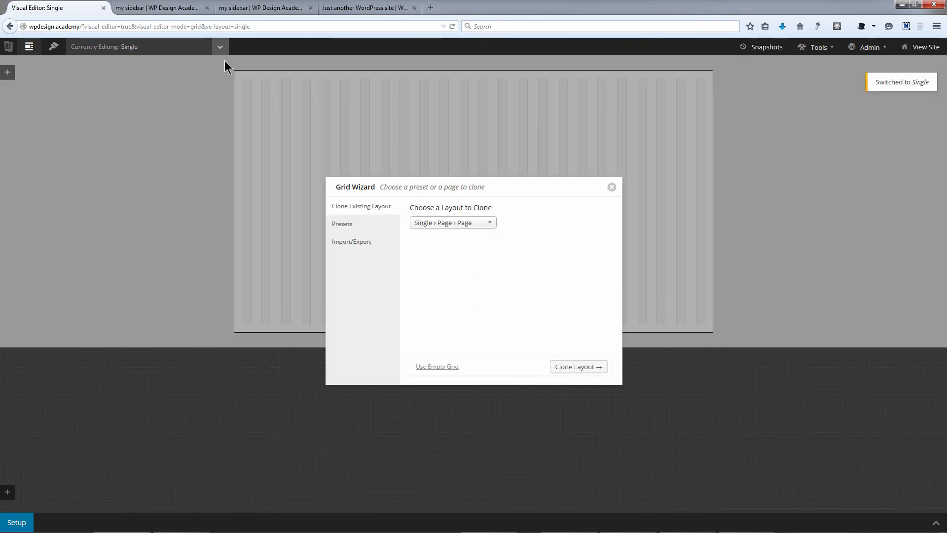
{"action": "left_click", "coordinate": [221, 49]}
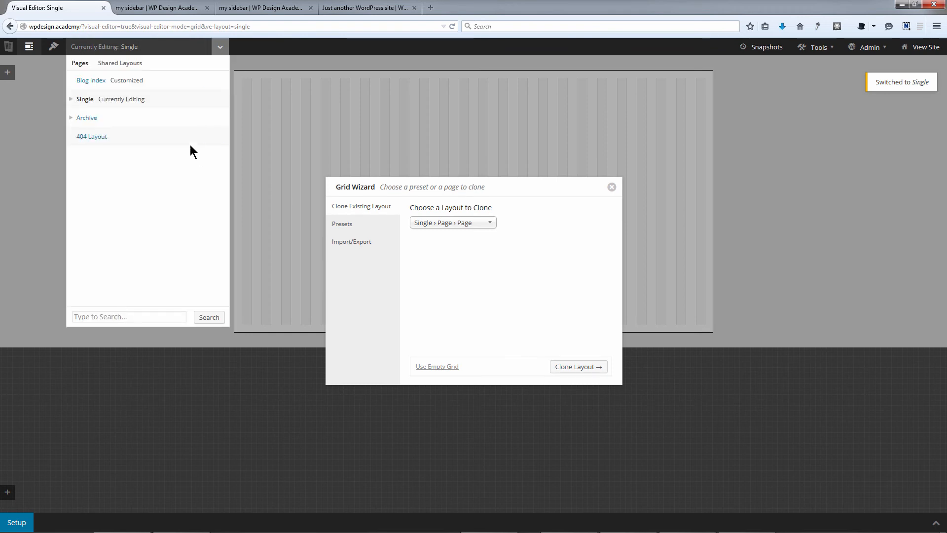
{"action": "left_click", "coordinate": [131, 100]}
{"action": "left_click", "coordinate": [213, 137]}
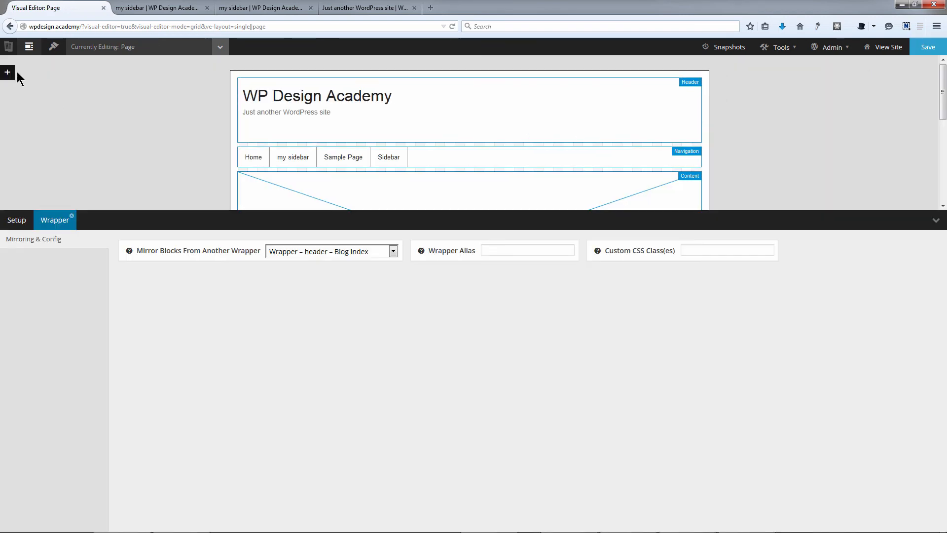
Step: Add a fixed wrapper at the top of the Page layout and mirror its blocks from the Blog Index header wrapper
{"action": "left_click", "coordinate": [8, 72]}
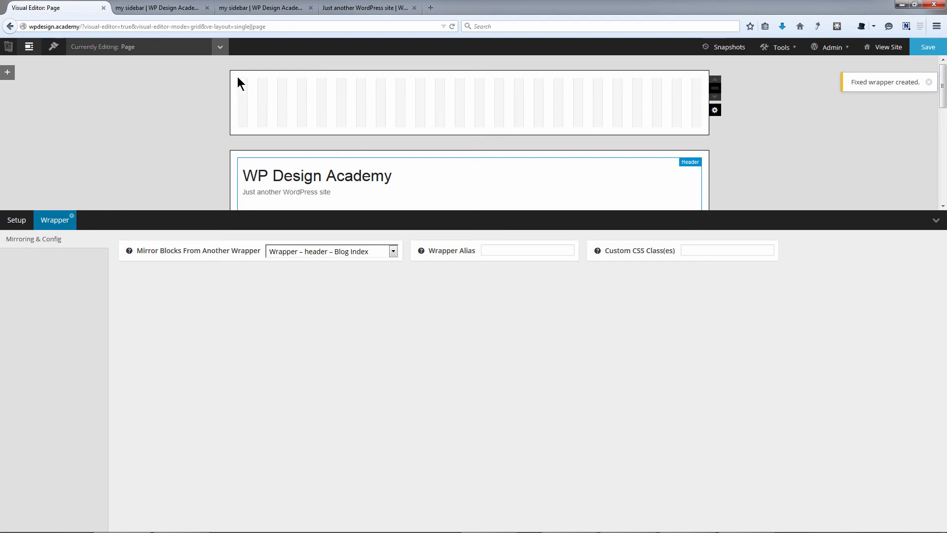
{"action": "right_click", "coordinate": [241, 91]}
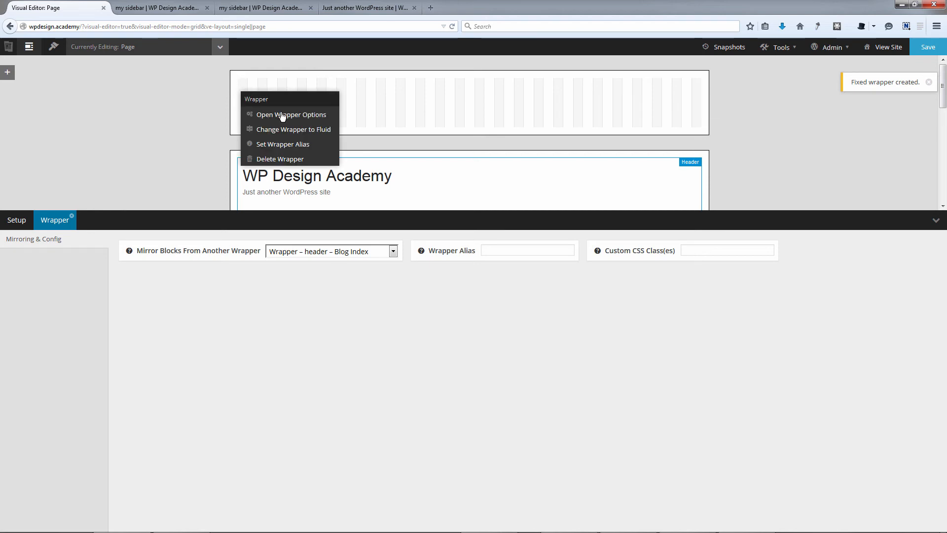
{"action": "left_click", "coordinate": [296, 114]}
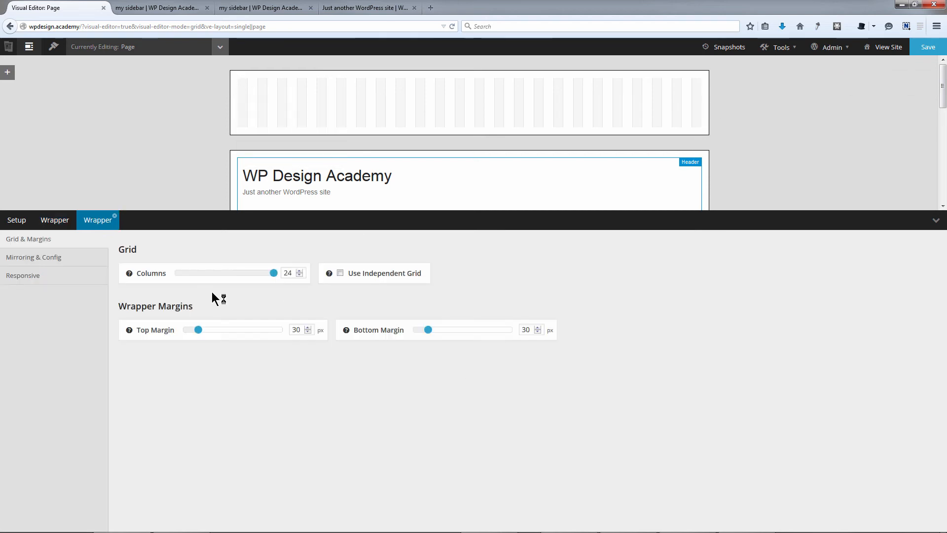
{"action": "left_click", "coordinate": [63, 257]}
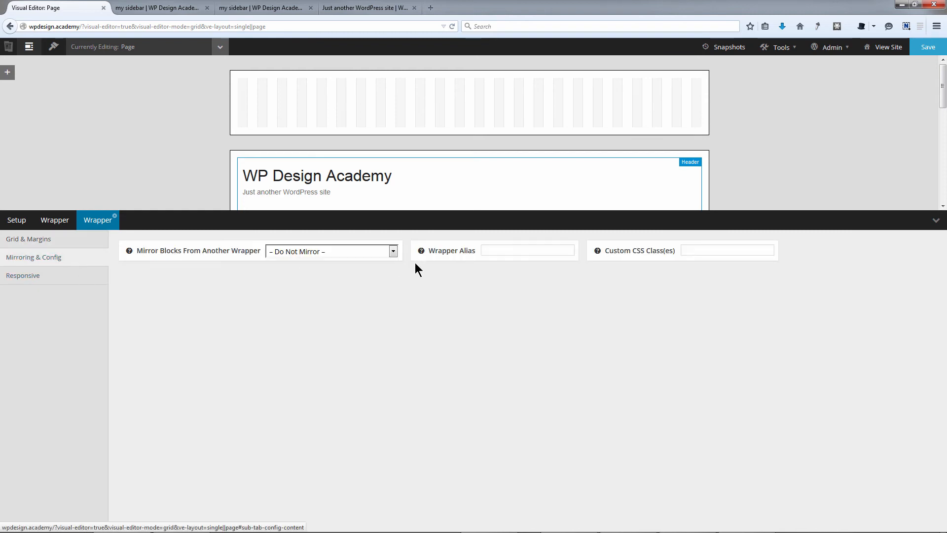
{"action": "left_click", "coordinate": [363, 253]}
{"action": "left_click", "coordinate": [348, 282]}
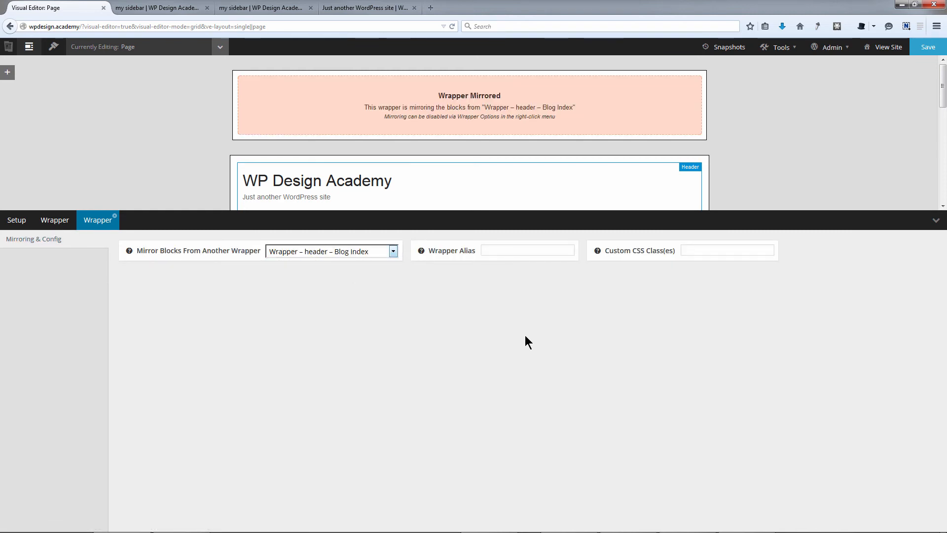
Step: Add a fixed wrapper at the bottom of the Page layout and mirror its blocks from the Blog Index footer wrapper
{"action": "scroll", "coordinate": [432, 123], "scroll_direction": "down", "scroll_amount": 10}
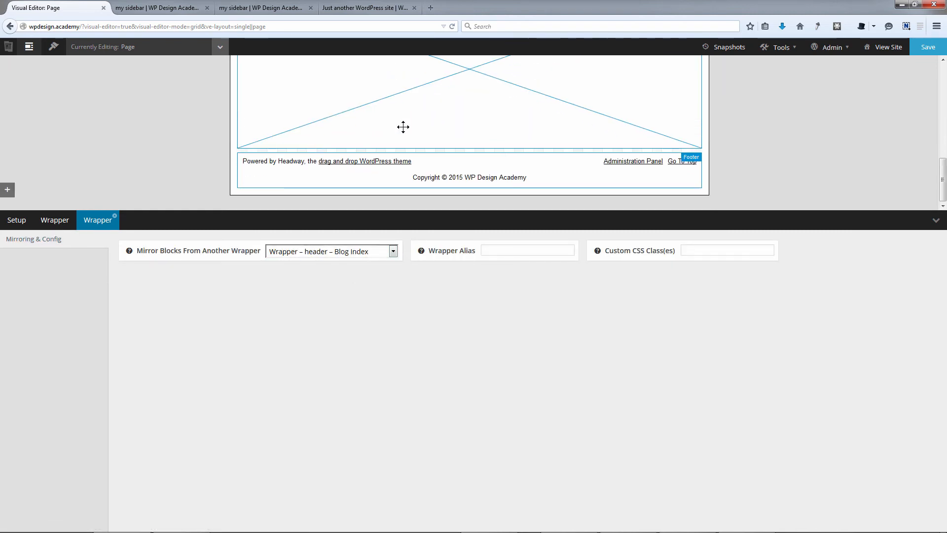
{"action": "left_click", "coordinate": [7, 189]}
{"action": "right_click", "coordinate": [312, 186]}
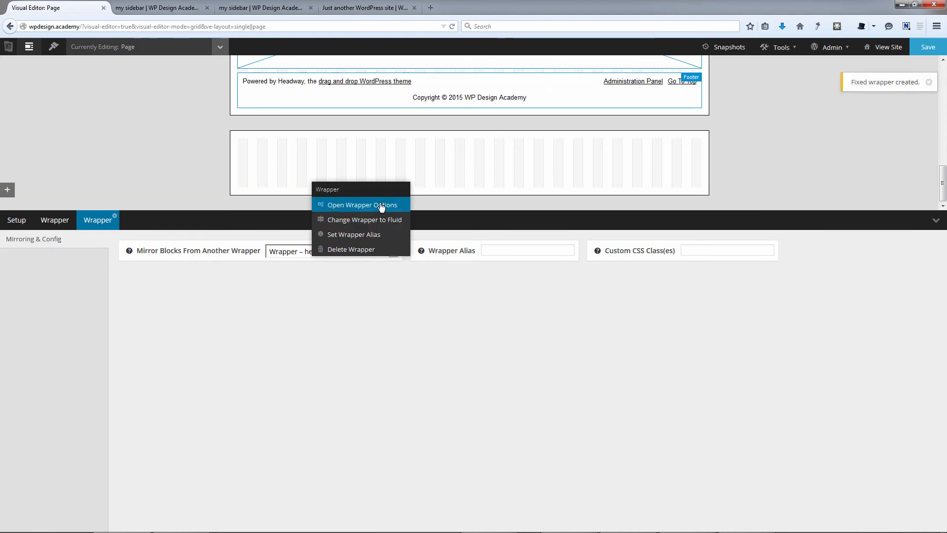
{"action": "left_click", "coordinate": [380, 203]}
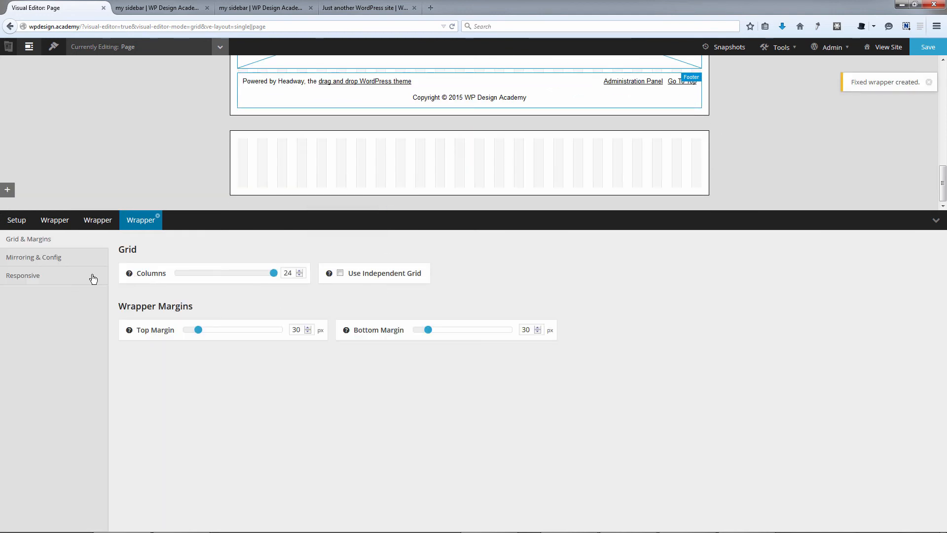
{"action": "left_click", "coordinate": [28, 257]}
{"action": "left_click", "coordinate": [393, 251]}
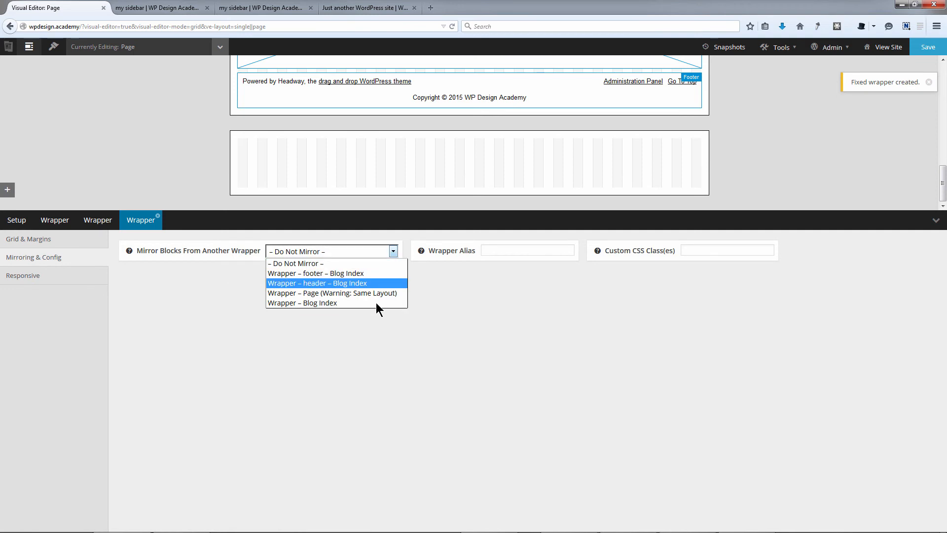
{"action": "left_click", "coordinate": [336, 272]}
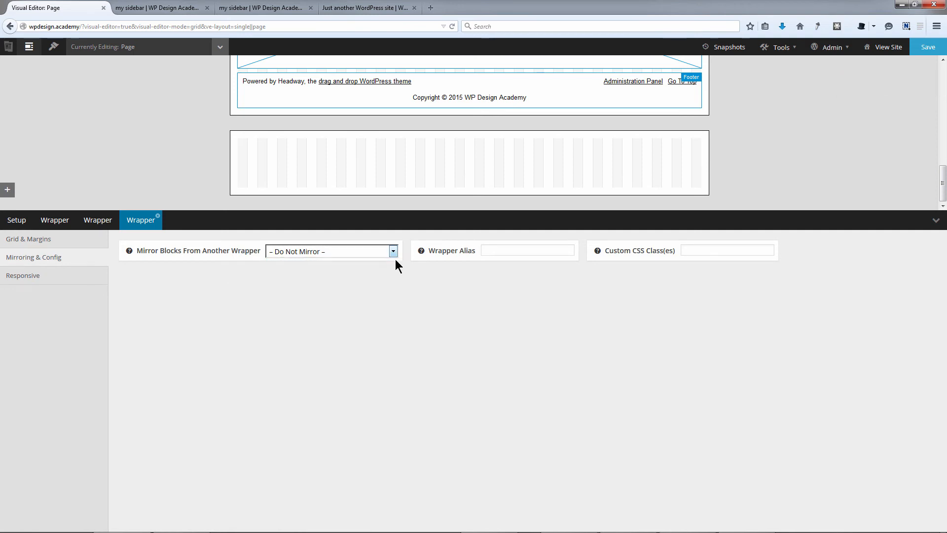
Step: Review the mirrored wrappers and delete the Footer block from the Page layout's middle wrapper
{"action": "scroll", "coordinate": [501, 122], "scroll_direction": "up", "scroll_amount": 5}
{"action": "scroll", "coordinate": [501, 122], "scroll_direction": "down", "scroll_amount": 2}
{"action": "scroll", "coordinate": [447, 110], "scroll_direction": "up", "scroll_amount": 8}
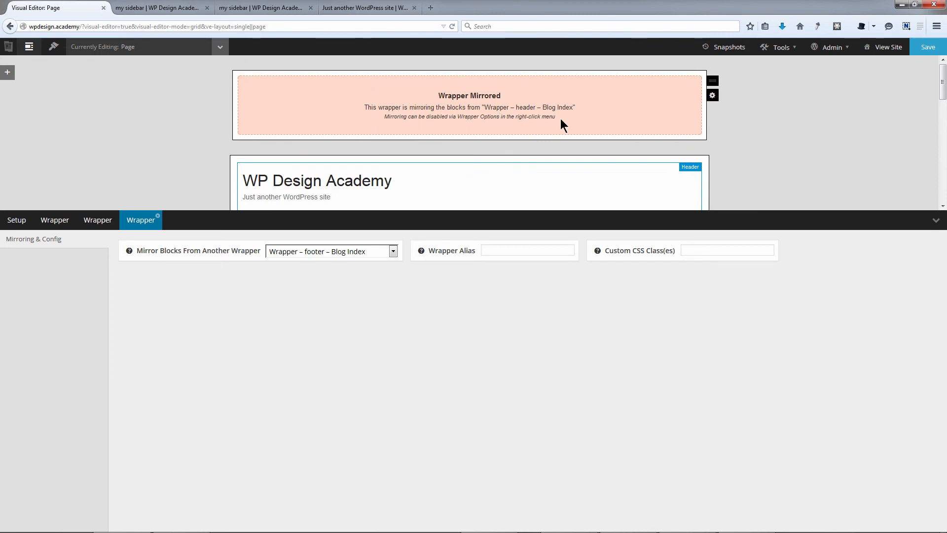
{"action": "scroll", "coordinate": [494, 148], "scroll_direction": "down", "scroll_amount": 8}
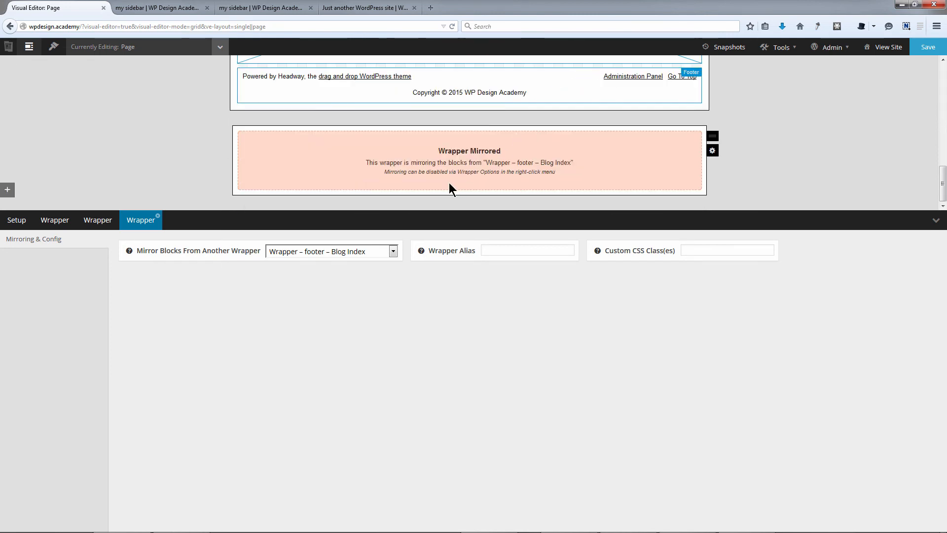
{"action": "scroll", "coordinate": [571, 171], "scroll_direction": "up", "scroll_amount": 3}
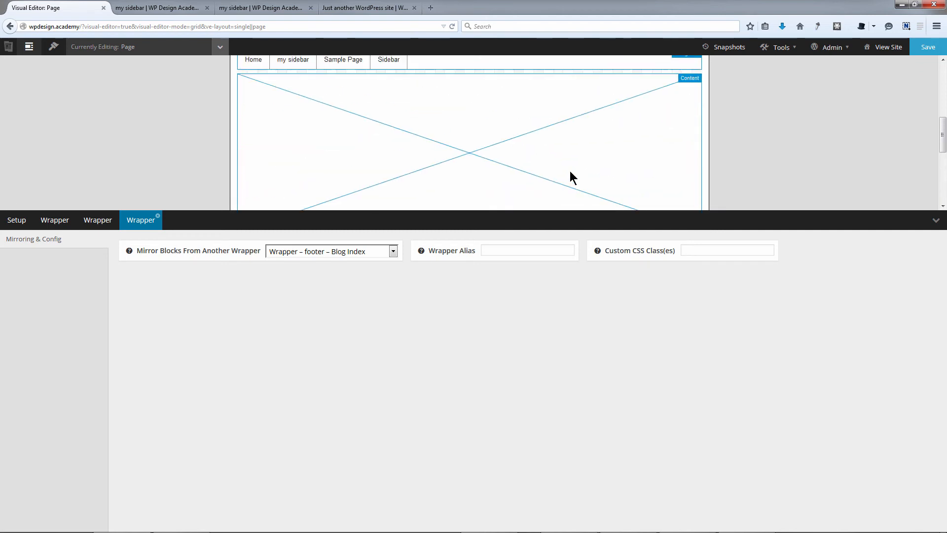
{"action": "scroll", "coordinate": [493, 157], "scroll_direction": "down", "scroll_amount": 3}
{"action": "right_click", "coordinate": [437, 91]}
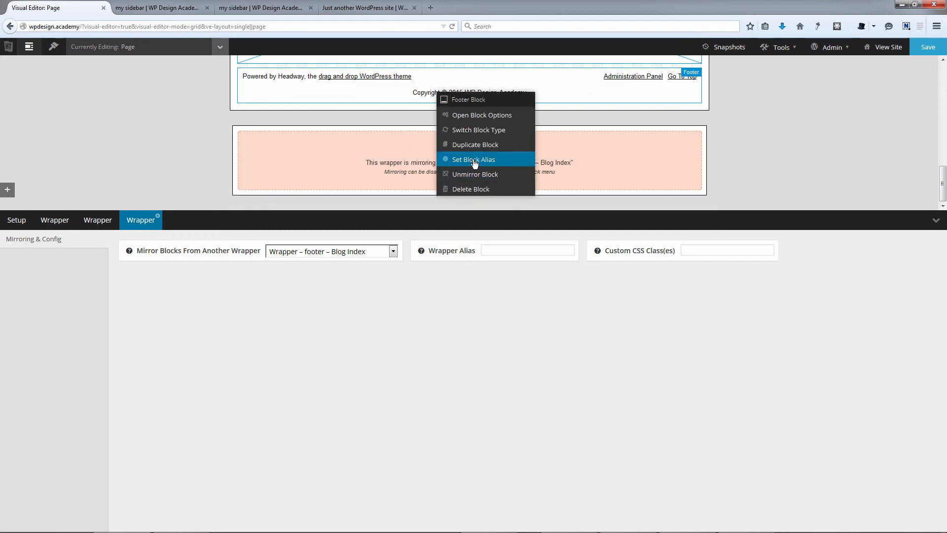
{"action": "left_click", "coordinate": [471, 189]}
{"action": "left_click", "coordinate": [465, 235]}
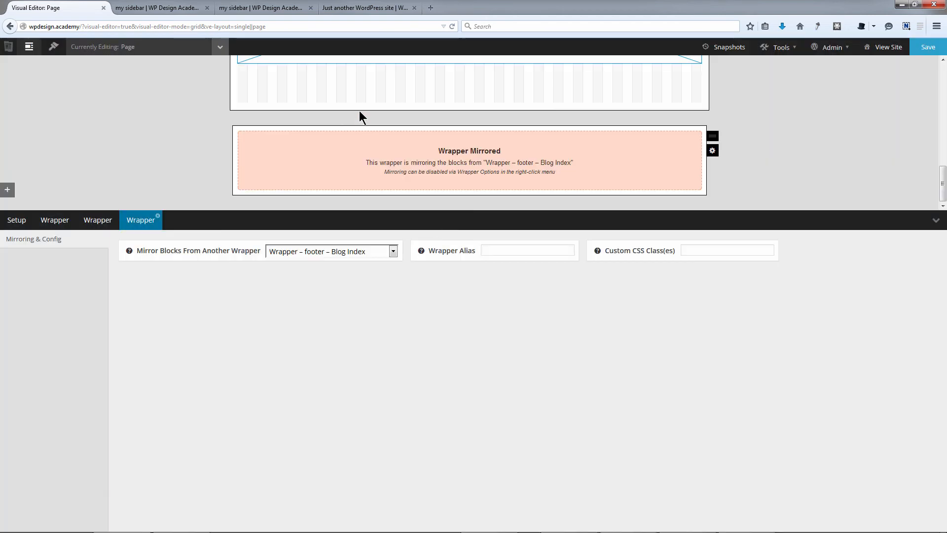
Step: Delete the Header and Navigation blocks from the Page layout's middle wrapper, save, and check the live site
{"action": "scroll", "coordinate": [427, 127], "scroll_direction": "up", "scroll_amount": 5}
{"action": "right_click", "coordinate": [397, 134]}
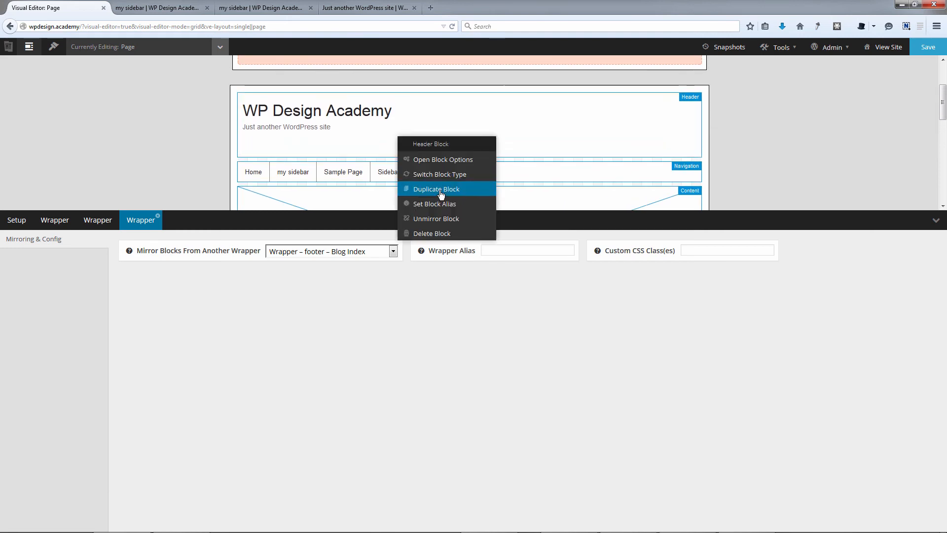
{"action": "left_click", "coordinate": [441, 233]}
{"action": "left_click", "coordinate": [484, 236]}
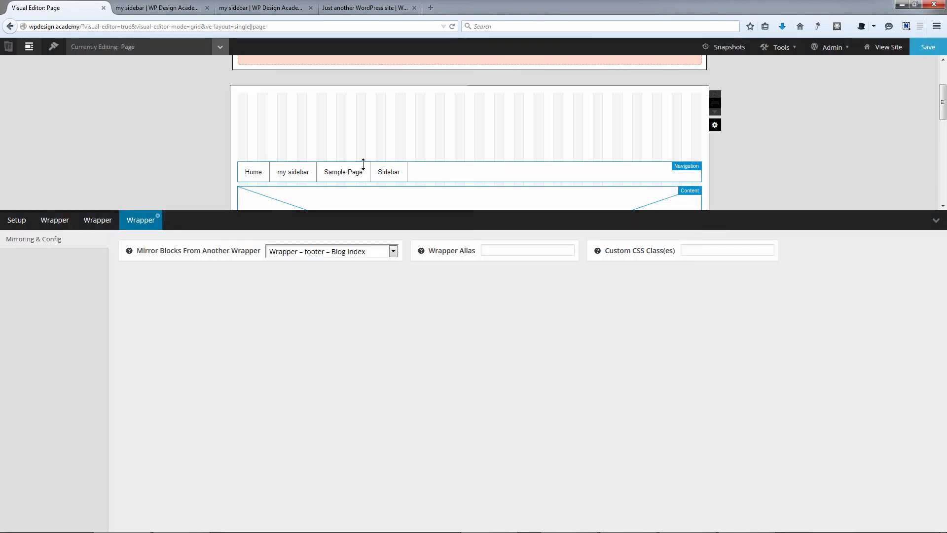
{"action": "right_click", "coordinate": [362, 177]}
{"action": "left_click", "coordinate": [407, 273]}
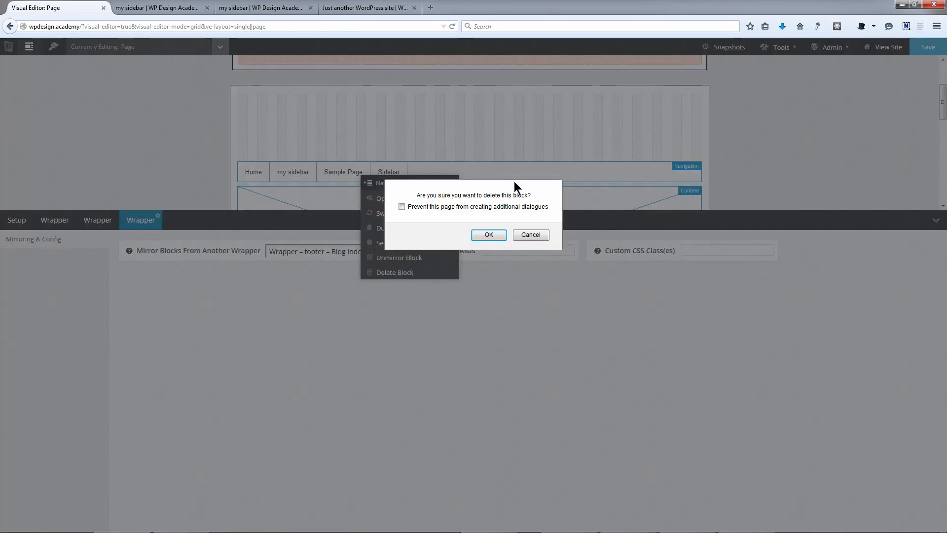
{"action": "left_click", "coordinate": [490, 236]}
{"action": "left_click", "coordinate": [926, 47]}
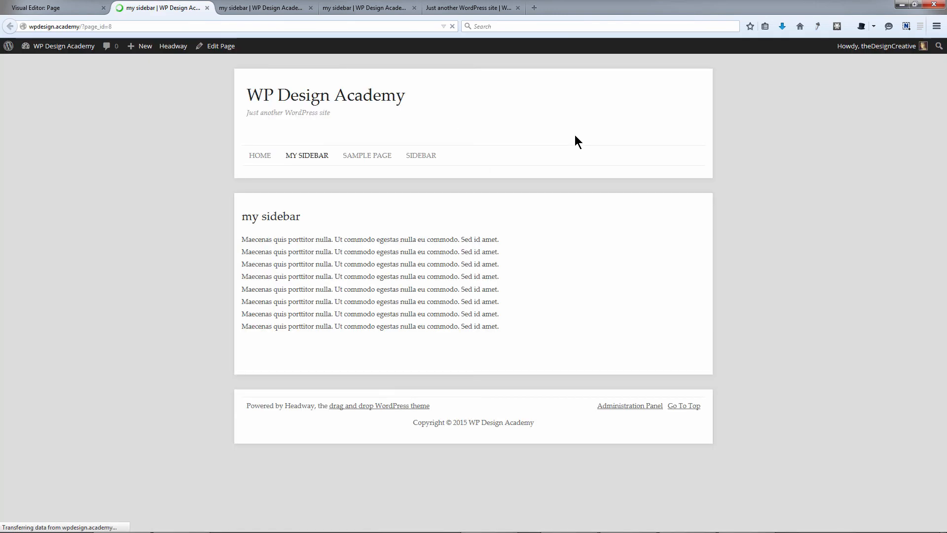
{"action": "left_click", "coordinate": [253, 155]}
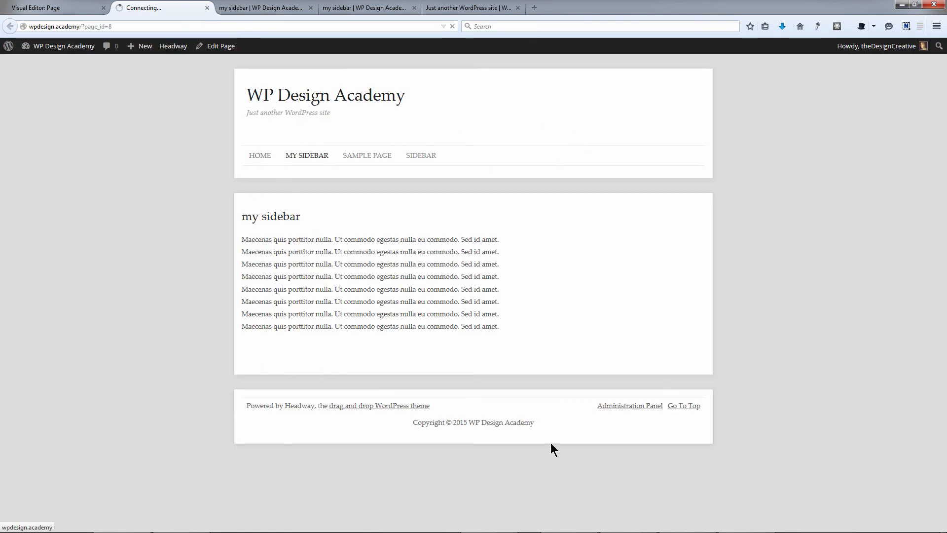
Step: In the Blog Index layout, narrow the Header block to 260 px at the right end of its wrapper and save
{"action": "left_click", "coordinate": [50, 7]}
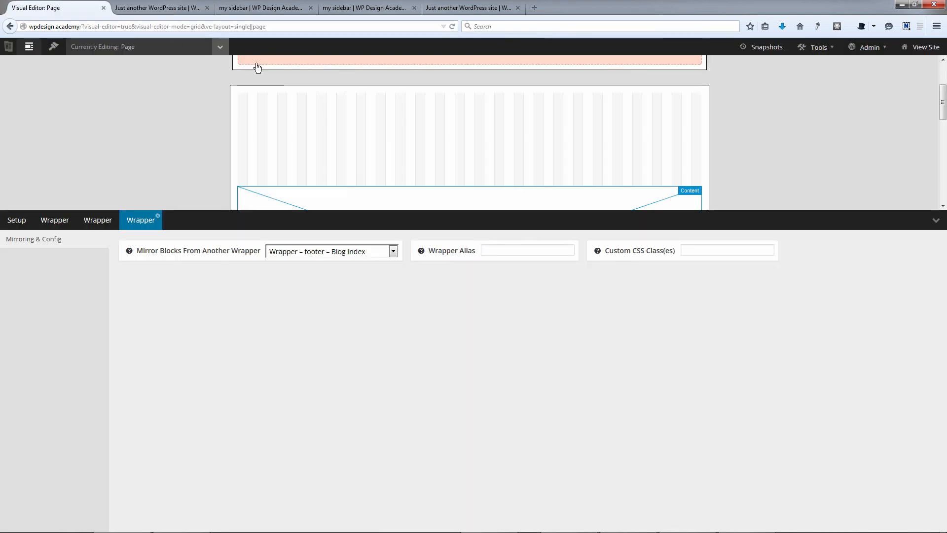
{"action": "left_click", "coordinate": [223, 47]}
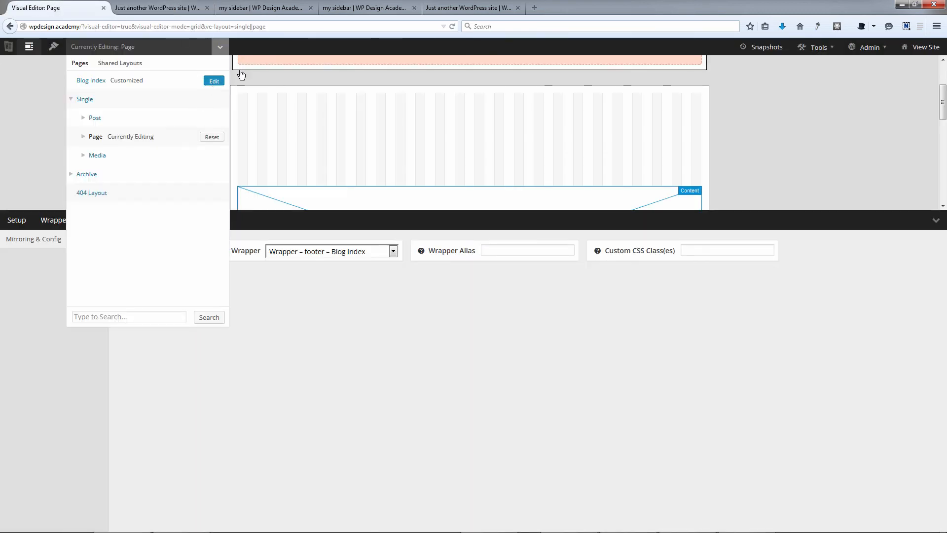
{"action": "left_click", "coordinate": [214, 81]}
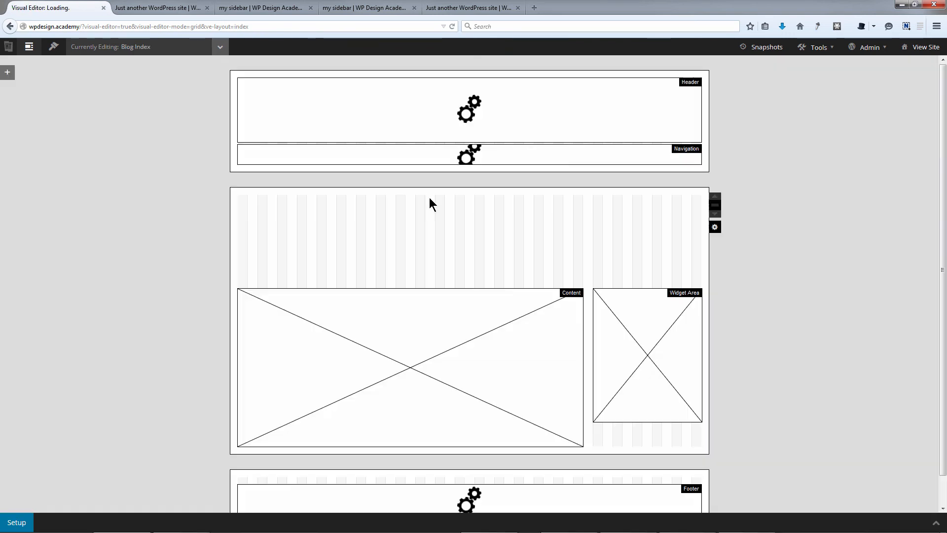
{"action": "left_click_drag", "start_coordinate": [240, 106], "coordinate": [689, 97]}
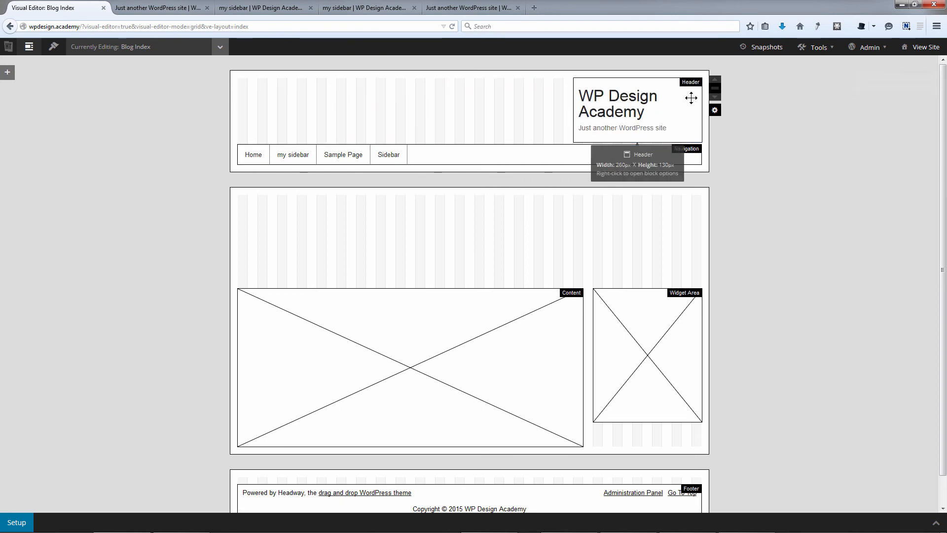
{"action": "key", "text": "ctrl+s"}
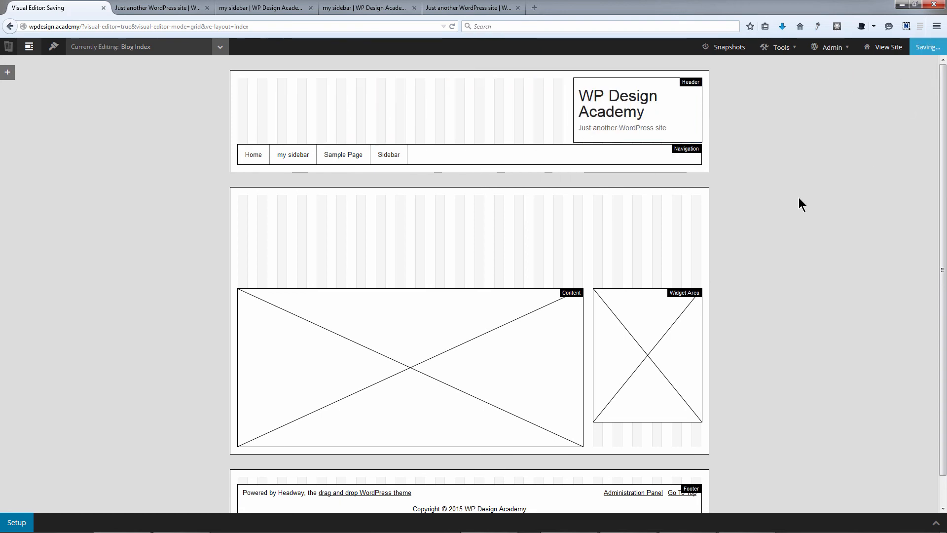
Step: Check the header placement on the live my sidebar page, Sample Page and home page
{"action": "left_click", "coordinate": [194, 9]}
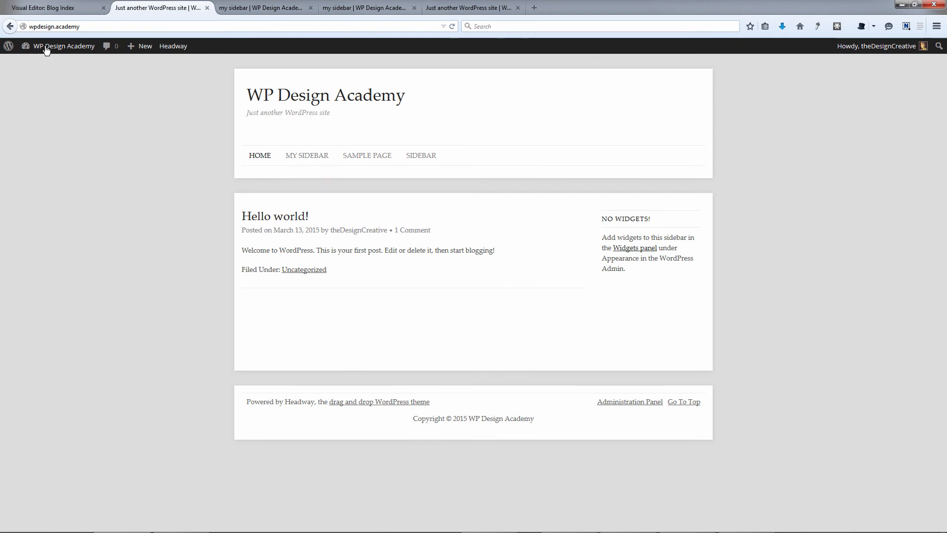
{"action": "left_click", "coordinate": [310, 156]}
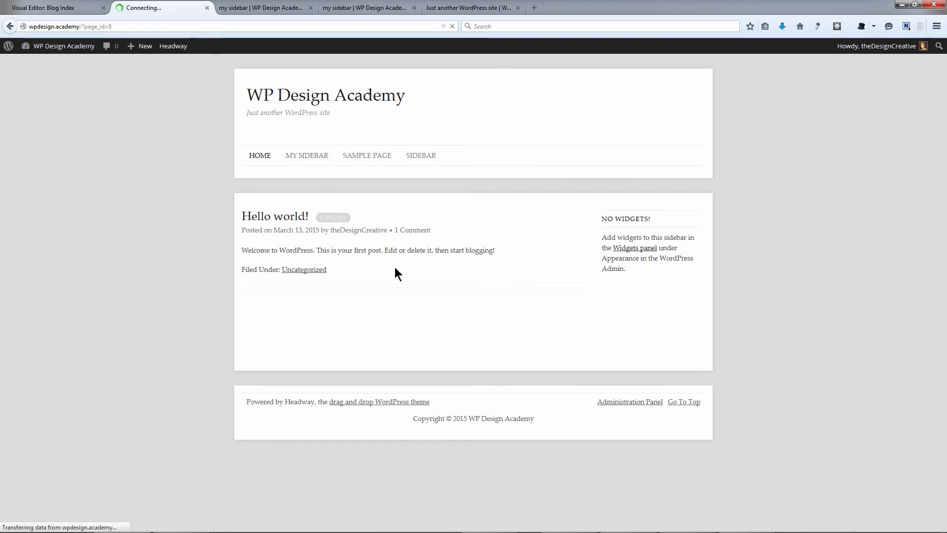
{"action": "left_click", "coordinate": [384, 157]}
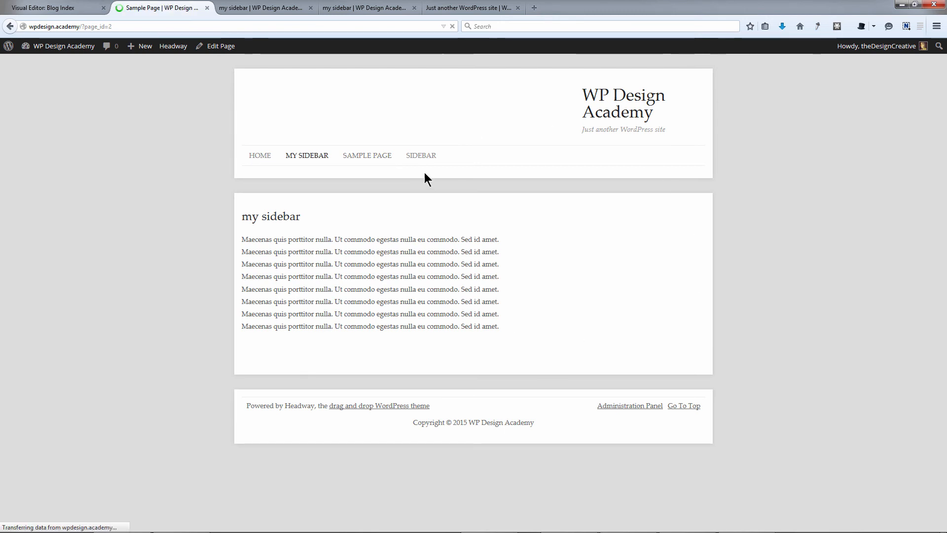
{"action": "left_click", "coordinate": [256, 156]}
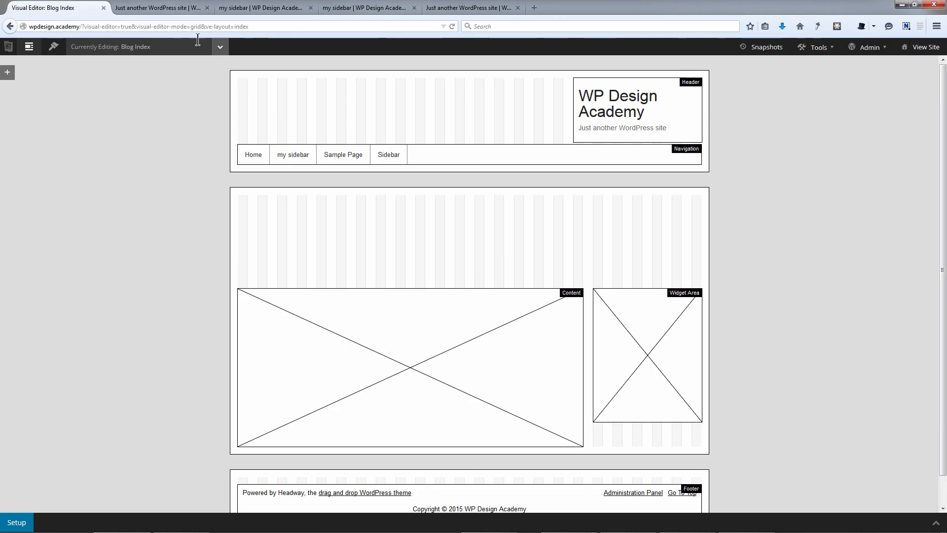
Step: Open the Sample Page layout under Single > Page in the visual editor and dismiss the Grid Wizard without cloning
{"action": "left_click", "coordinate": [220, 47]}
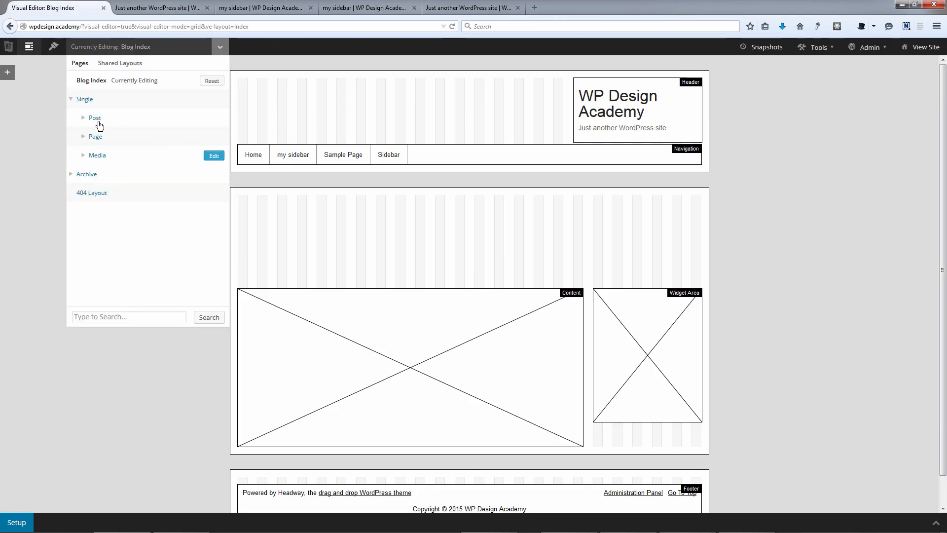
{"action": "left_click", "coordinate": [112, 137]}
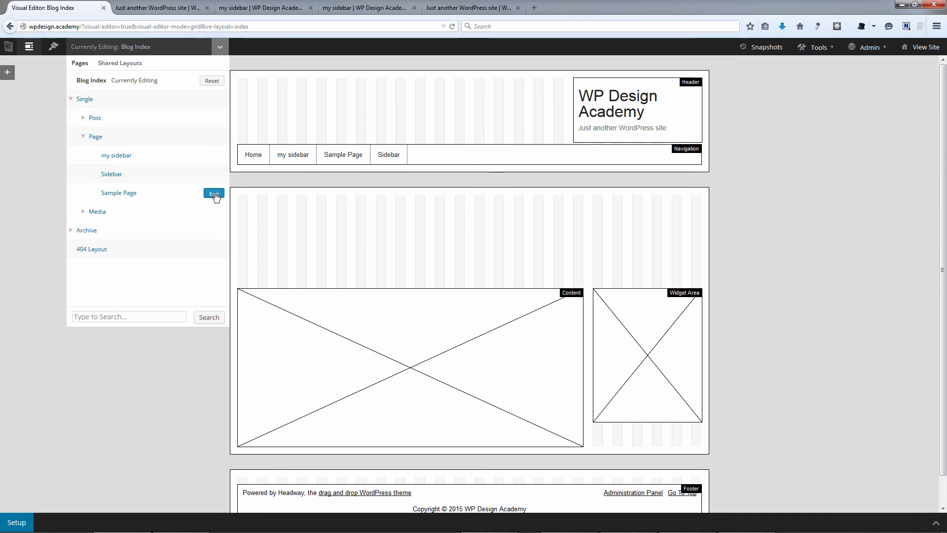
{"action": "left_click", "coordinate": [214, 194]}
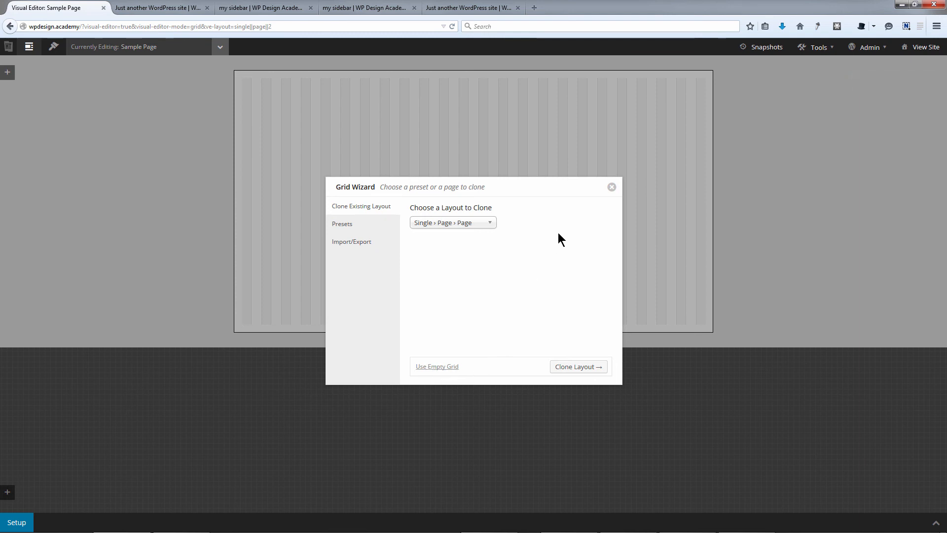
{"action": "left_click", "coordinate": [611, 187]}
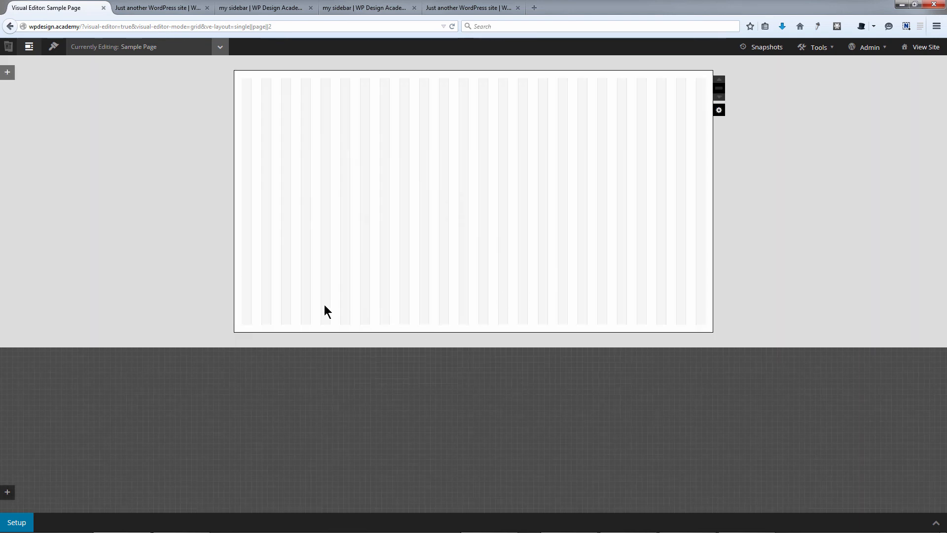
Step: Mirror the blocks of the Sample Page layout's empty wrapper from the Blog Index header wrapper
{"action": "right_click", "coordinate": [301, 103]}
{"action": "left_click", "coordinate": [351, 127]}
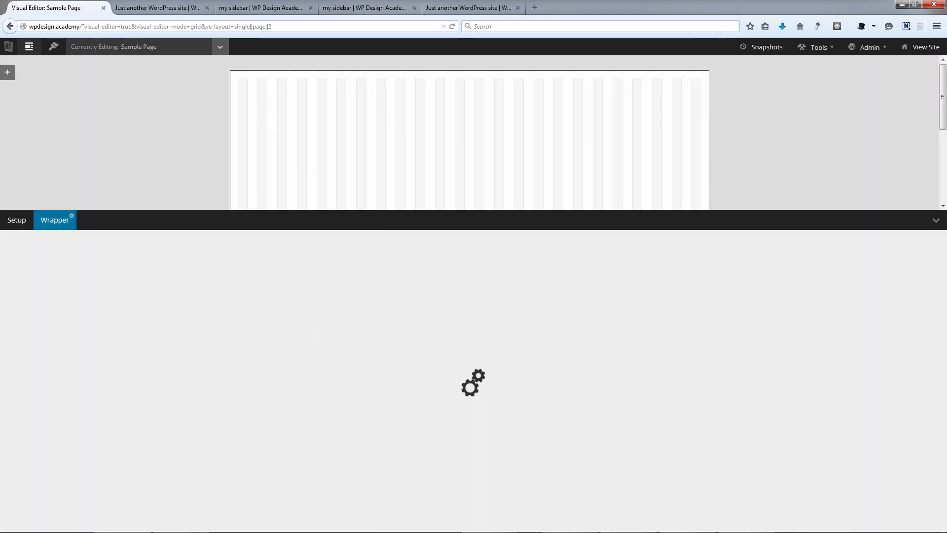
{"action": "left_click", "coordinate": [62, 256]}
{"action": "left_click", "coordinate": [273, 250]}
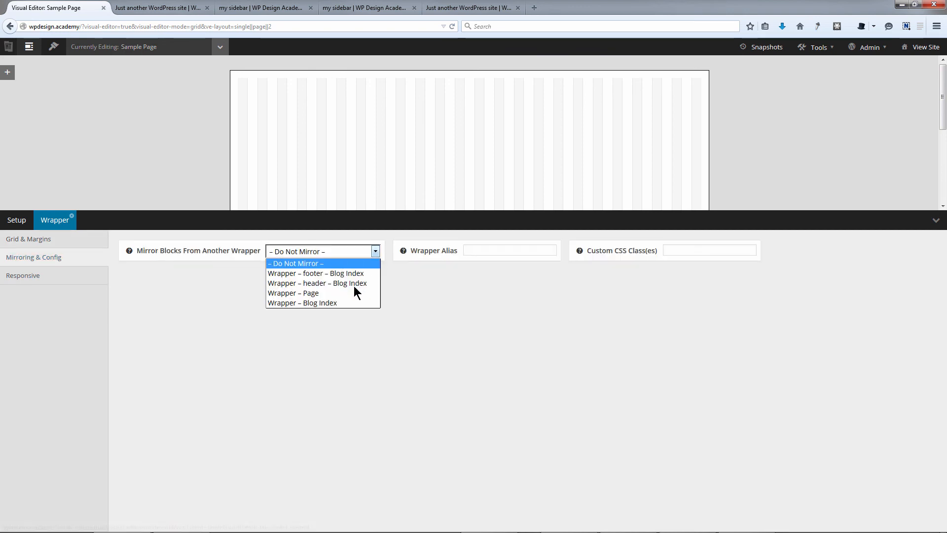
{"action": "left_click", "coordinate": [324, 284]}
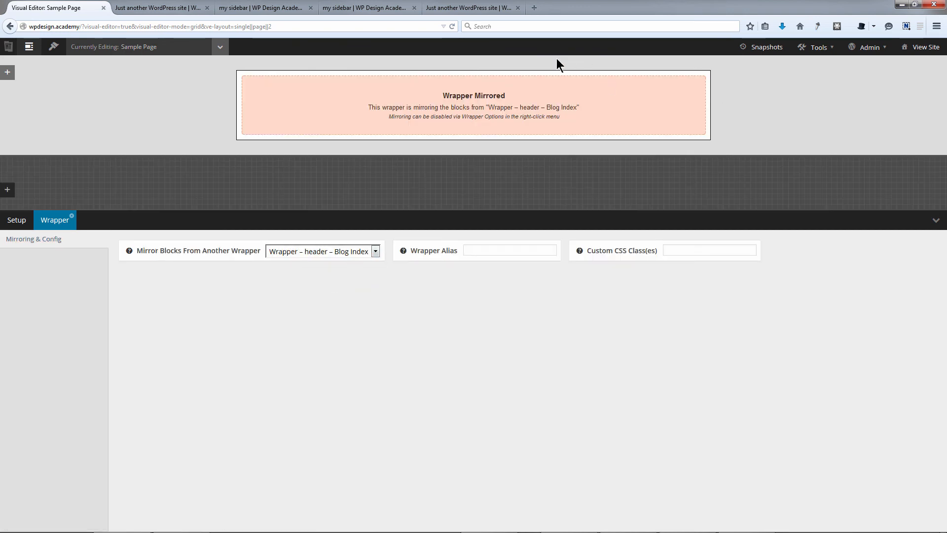
Step: Add a fixed wrapper below the mirrored header and draw a Content block in it, about 100 px high and full width
{"action": "left_click", "coordinate": [7, 190]}
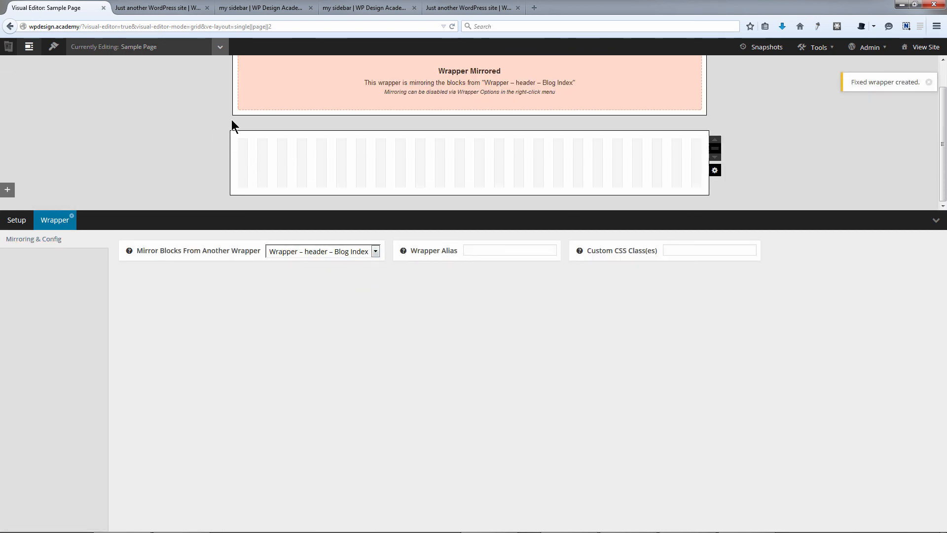
{"action": "left_click_drag", "start_coordinate": [236, 137], "coordinate": [602, 188]}
{"action": "left_click_drag", "start_coordinate": [681, 221], "coordinate": [682, 222]}
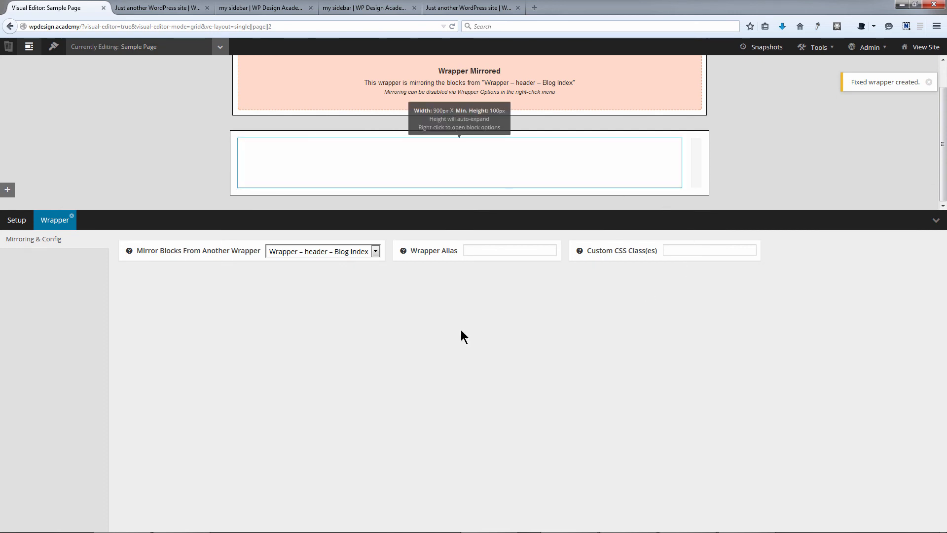
{"action": "left_click", "coordinate": [446, 259]}
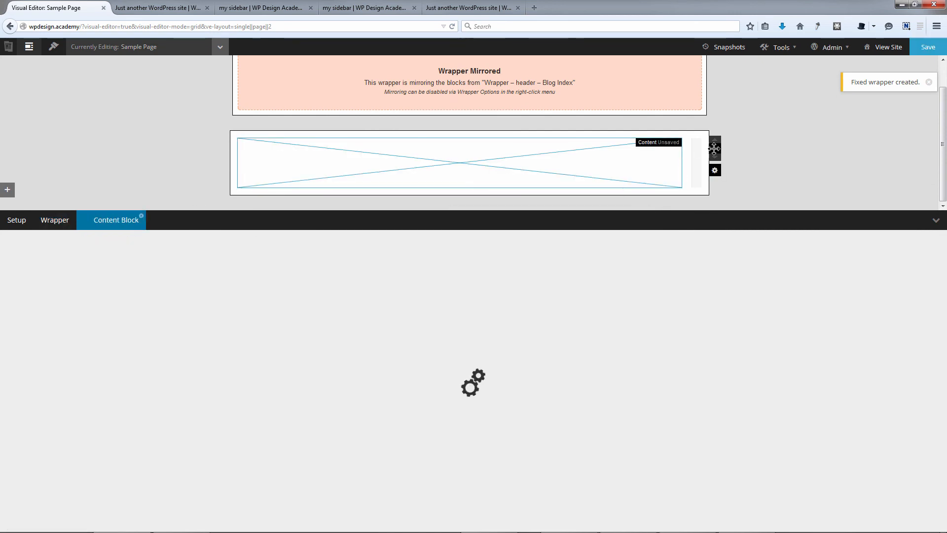
{"action": "left_click_drag", "start_coordinate": [680, 161], "coordinate": [701, 161]}
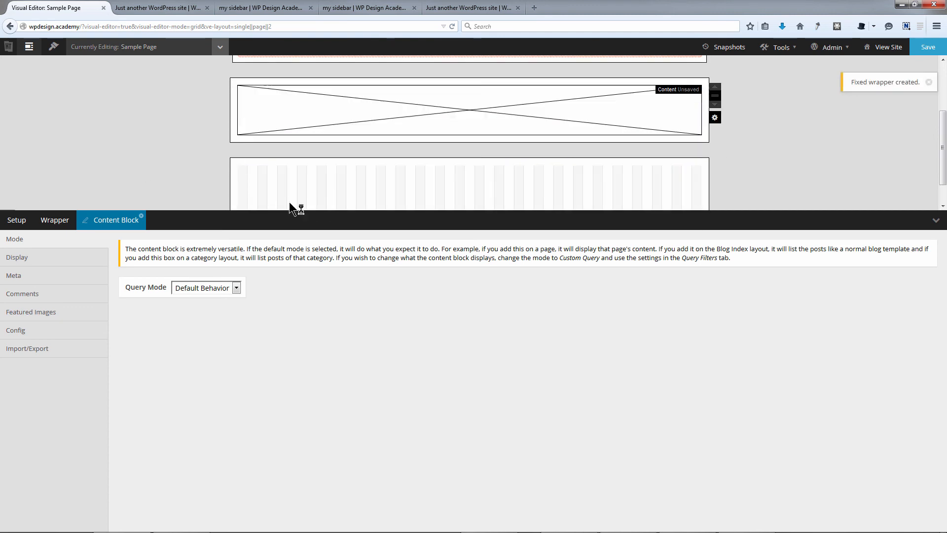
Step: Mirror the blocks of the empty wrapper below the content from the Blog Index footer wrapper and save the Sample Page layout
{"action": "right_click", "coordinate": [263, 151]}
{"action": "left_click", "coordinate": [337, 179]}
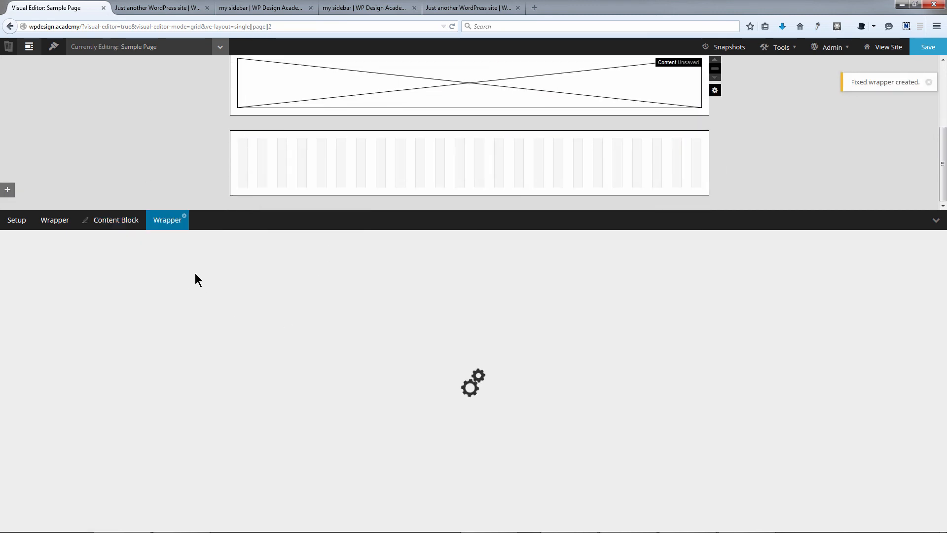
{"action": "left_click", "coordinate": [65, 254]}
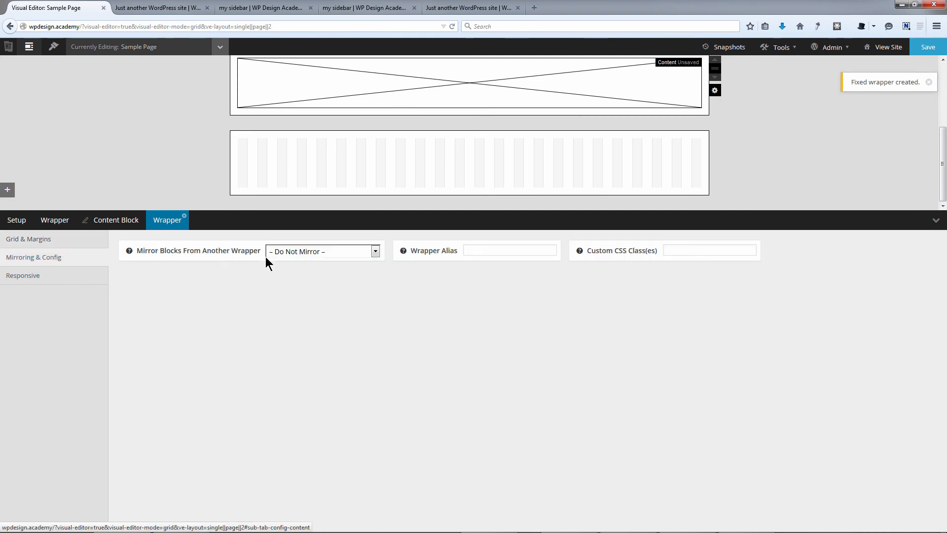
{"action": "left_click", "coordinate": [373, 252]}
{"action": "left_click", "coordinate": [322, 277]}
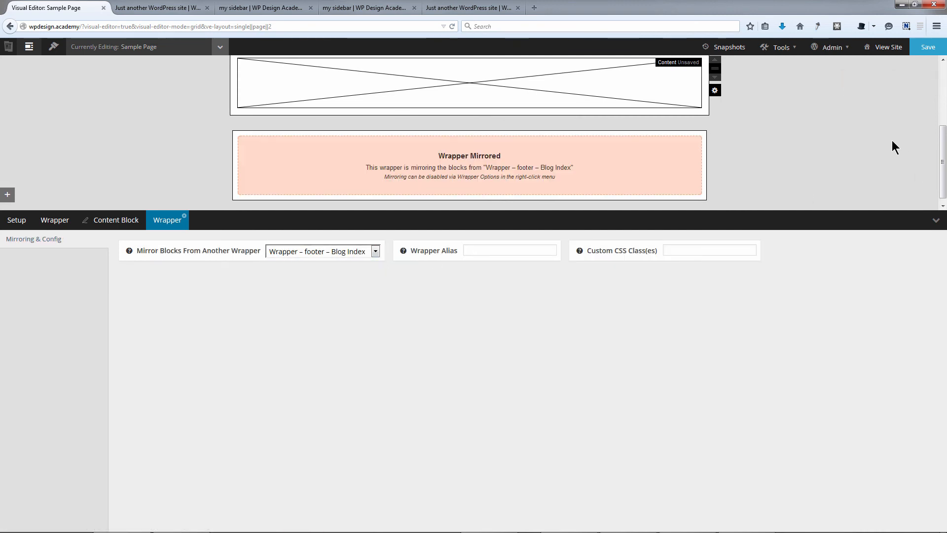
{"action": "scroll", "coordinate": [736, 118], "scroll_direction": "up", "scroll_amount": 2}
{"action": "left_click", "coordinate": [926, 48]}
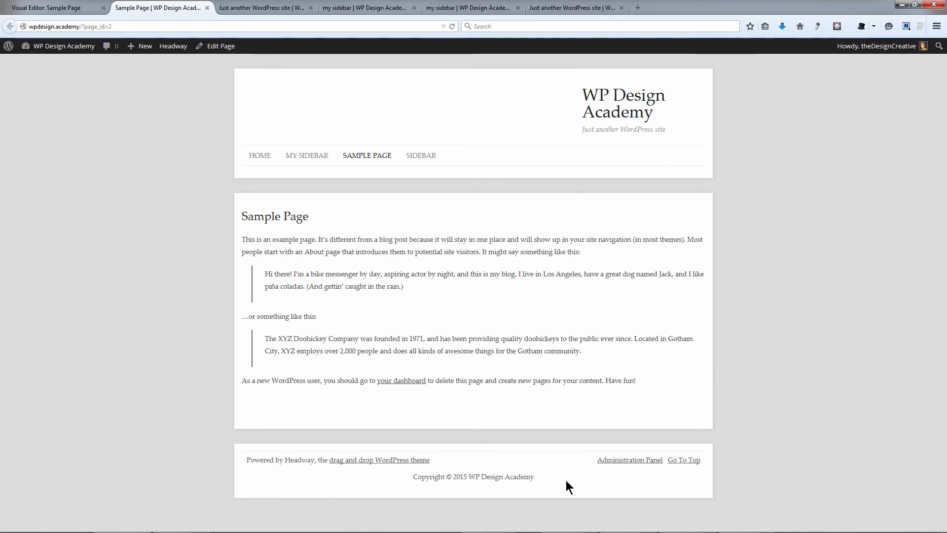
Step: Return to the visual editor and open the Sidebar layout under Single > Page for editing
{"action": "left_click", "coordinate": [80, 9]}
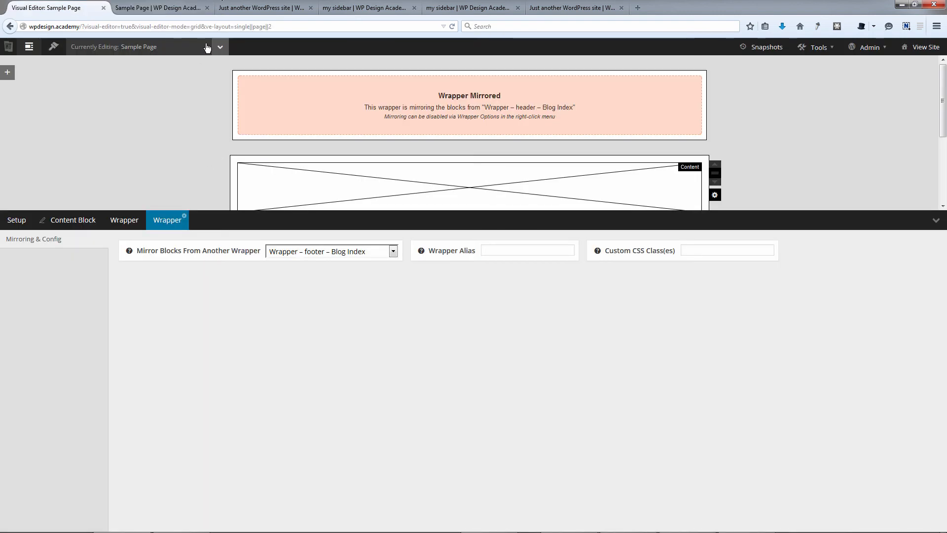
{"action": "left_click", "coordinate": [220, 48]}
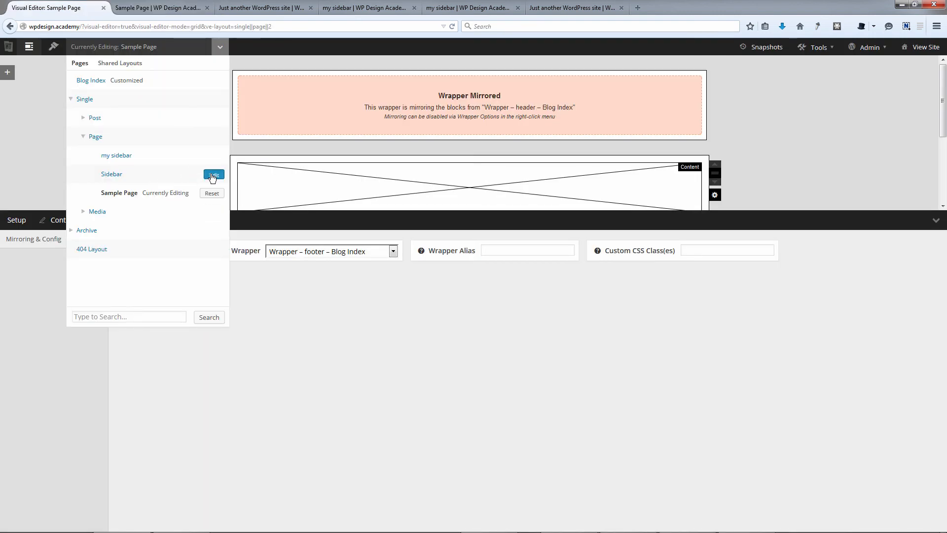
{"action": "left_click", "coordinate": [212, 176]}
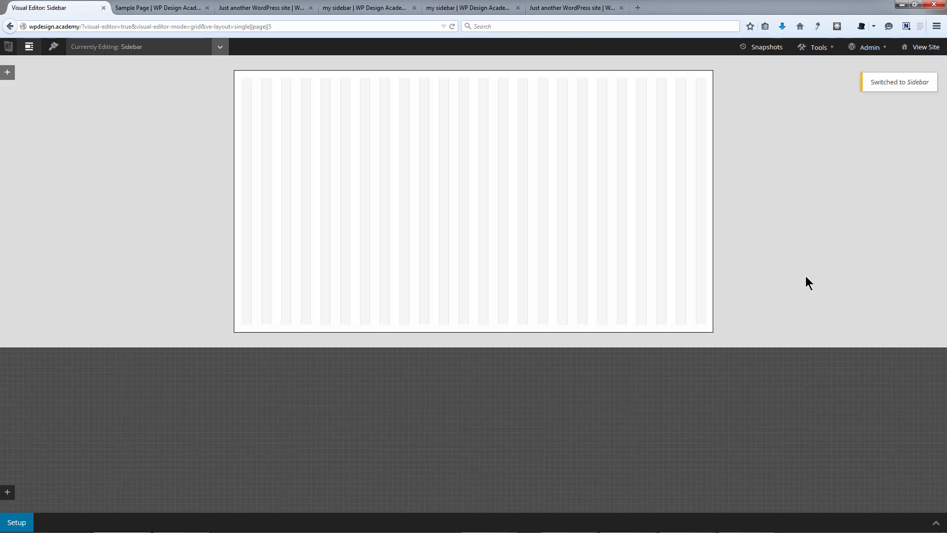
Step: Clone the Single > Page > Sample Page layout into the Sidebar layout with the Grid Wizard
{"action": "mouse_move", "coordinate": [819, 47]}
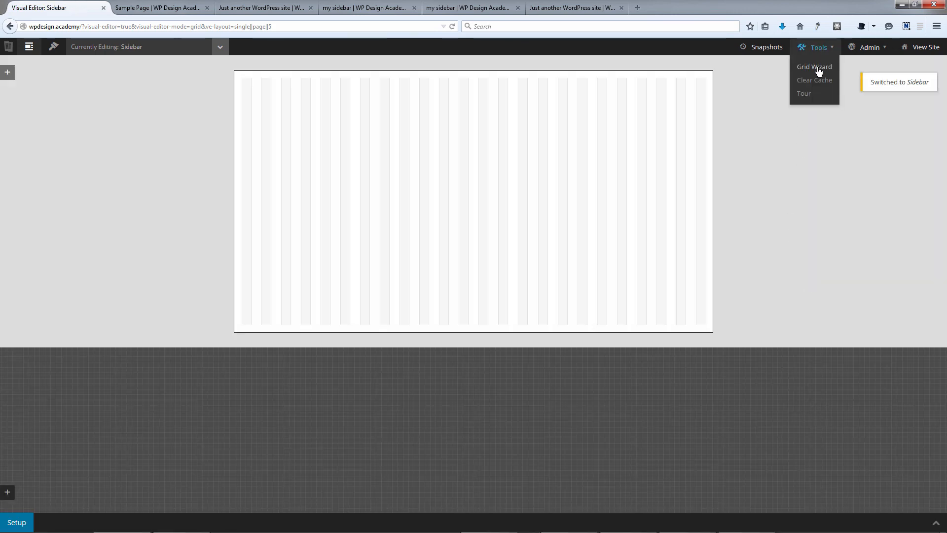
{"action": "left_click", "coordinate": [815, 66]}
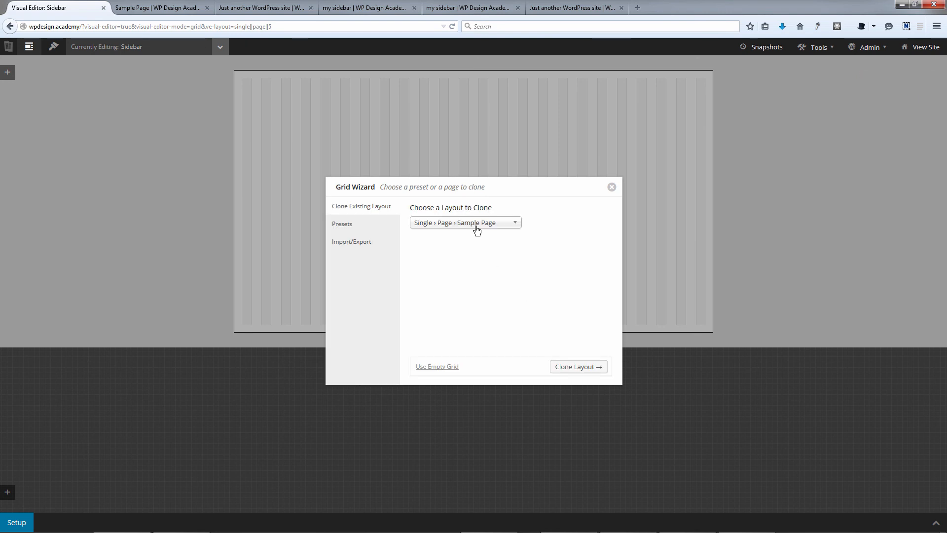
{"action": "left_click", "coordinate": [477, 223]}
{"action": "left_click", "coordinate": [476, 266]}
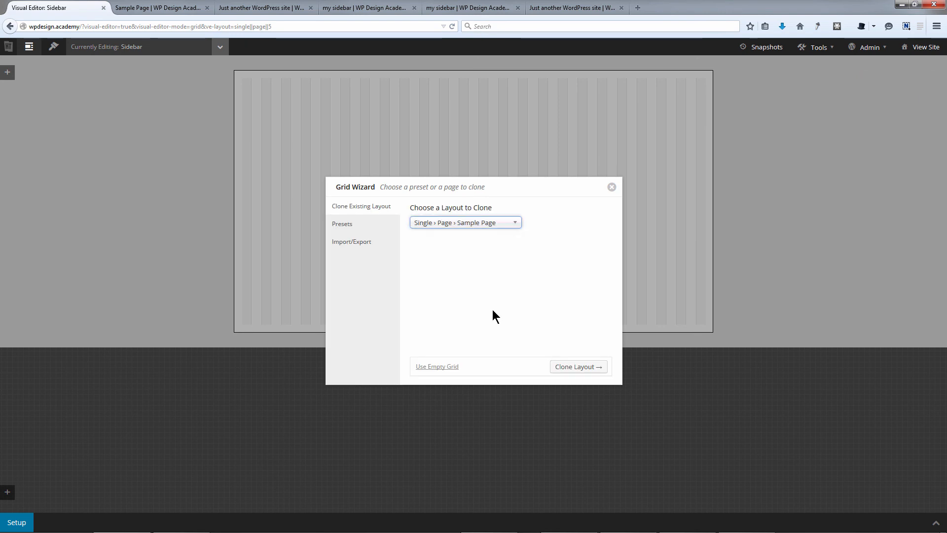
{"action": "left_click", "coordinate": [580, 369]}
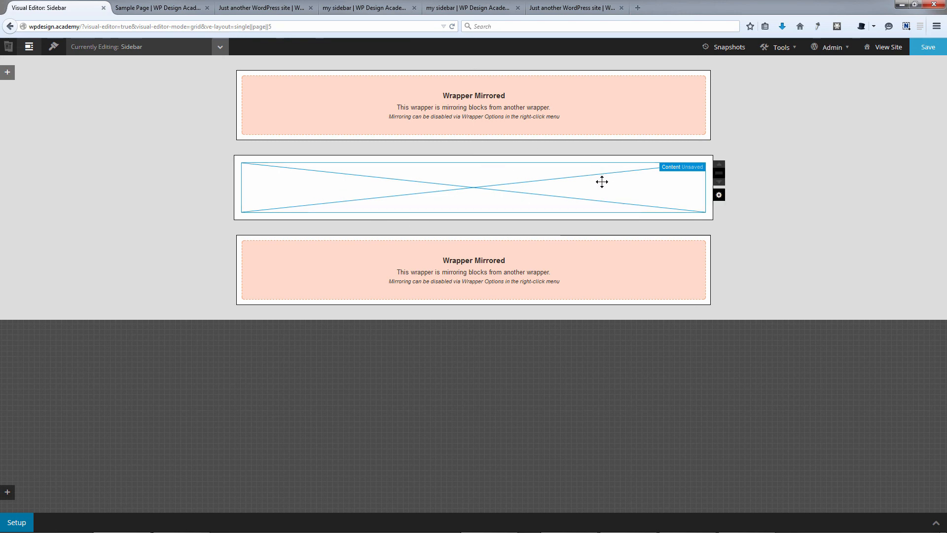
Step: Narrow the cloned Content block in the middle wrapper to 420 px and delete it
{"action": "left_click_drag", "start_coordinate": [704, 184], "coordinate": [455, 188]}
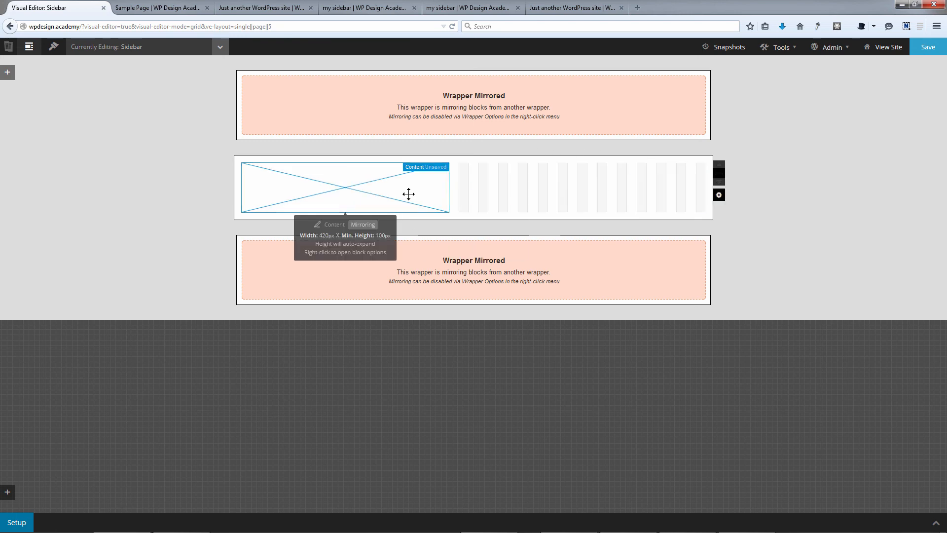
{"action": "right_click", "coordinate": [335, 186]}
{"action": "left_click", "coordinate": [367, 279]}
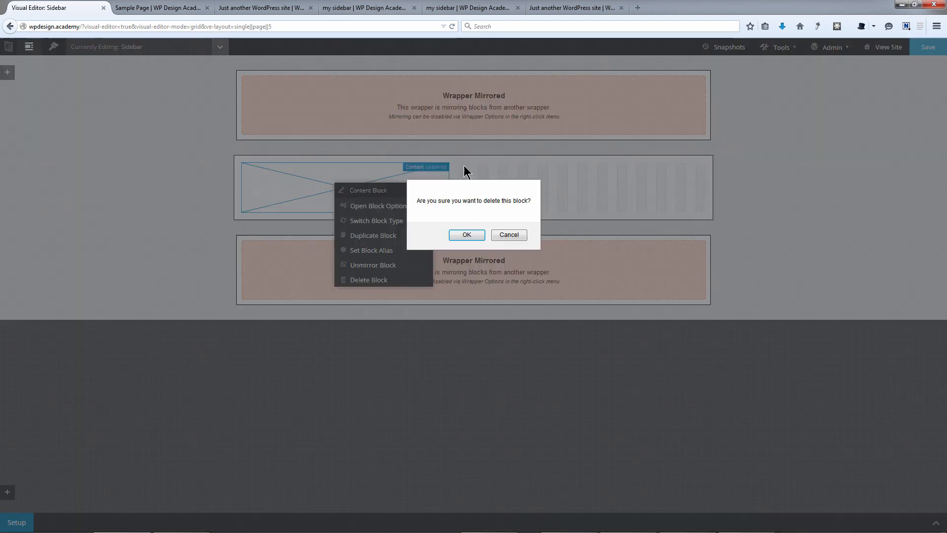
{"action": "left_click", "coordinate": [466, 235]}
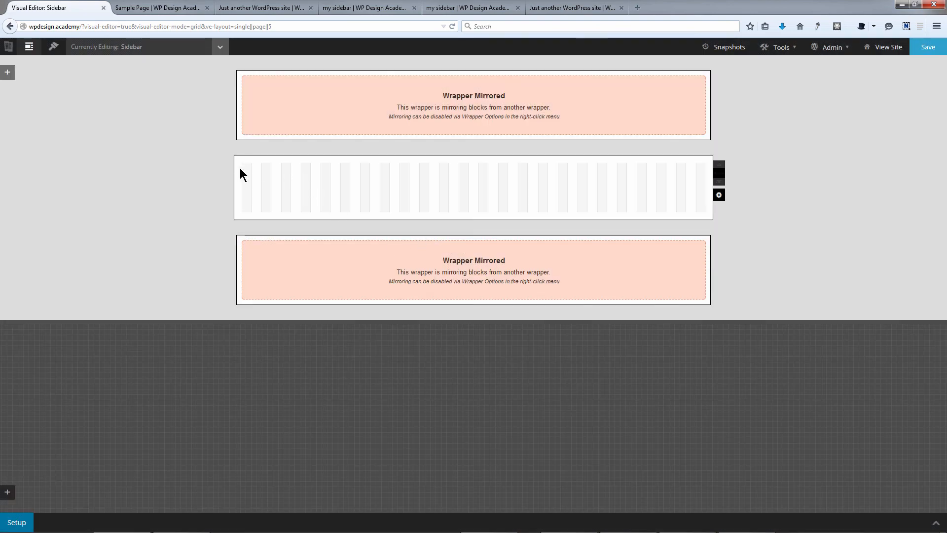
Step: Fill the middle wrapper with a Widget Area block about two-thirds wide and an Image block in the remaining third beside it
{"action": "left_click_drag", "start_coordinate": [240, 168], "coordinate": [555, 241]}
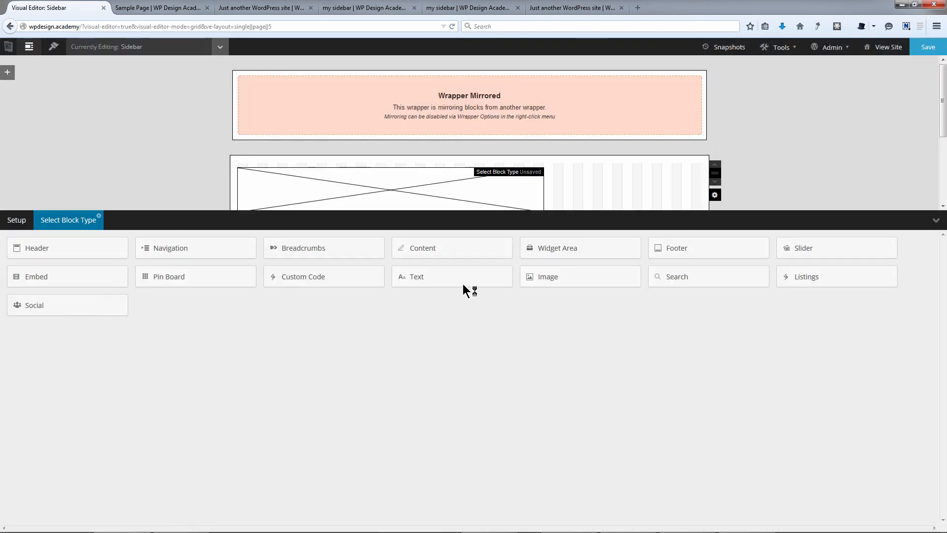
{"action": "left_click", "coordinate": [555, 259]}
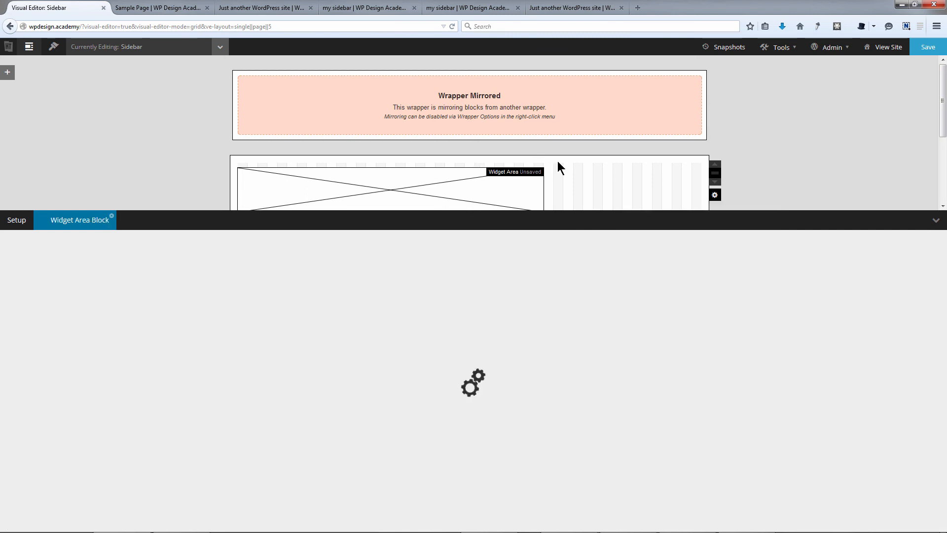
{"action": "left_click_drag", "start_coordinate": [560, 165], "coordinate": [767, 245]}
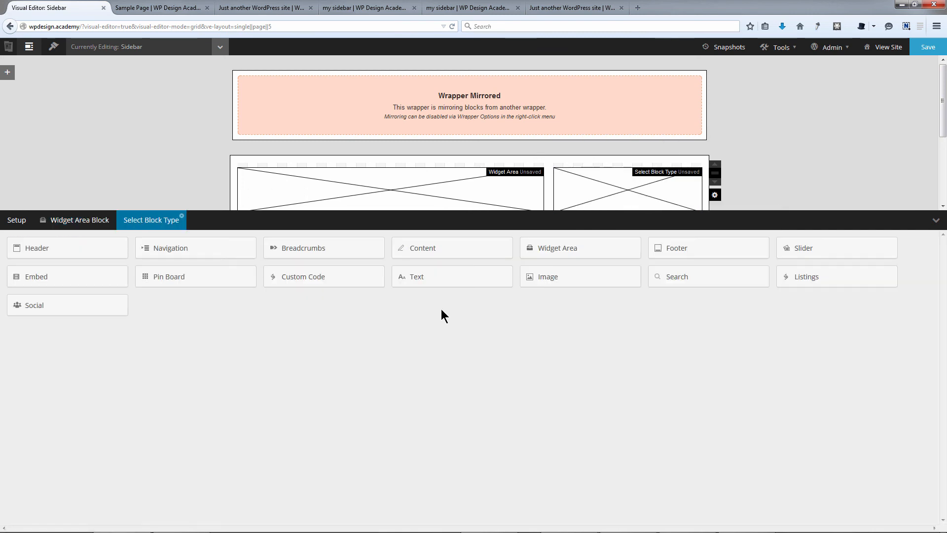
{"action": "left_click", "coordinate": [602, 280]}
Step: Save the Sidebar layout, check it on the live Sidebar page and return to the full layout grid
{"action": "left_click", "coordinate": [922, 49]}
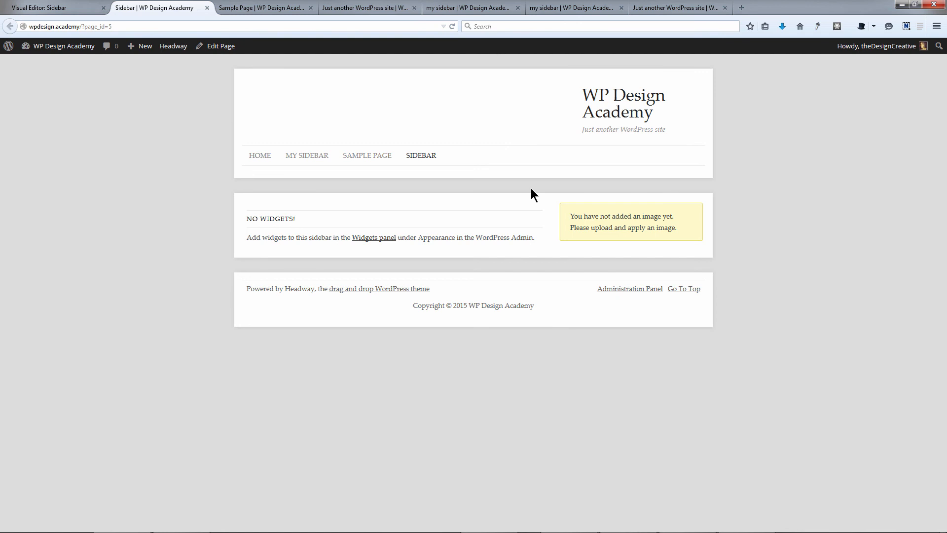
{"action": "left_click", "coordinate": [91, 10]}
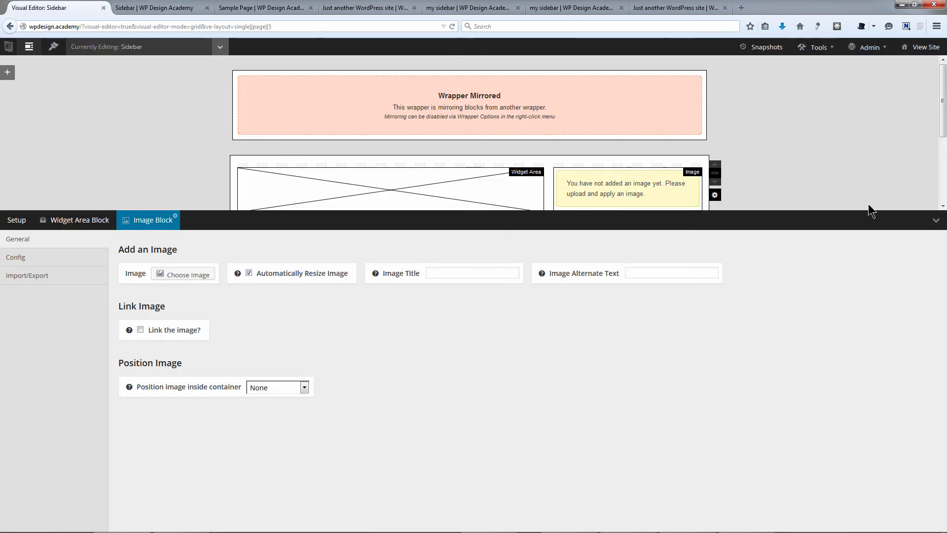
{"action": "left_click", "coordinate": [936, 220]}
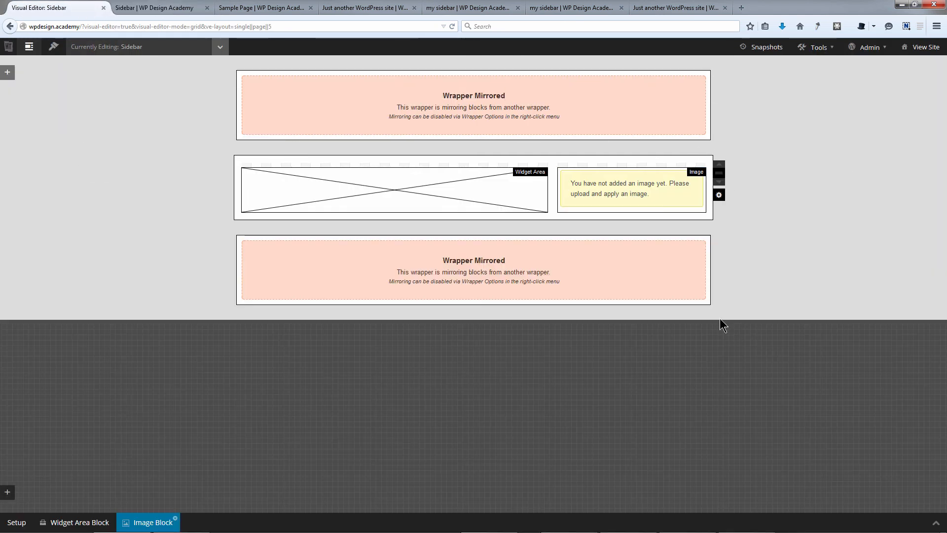